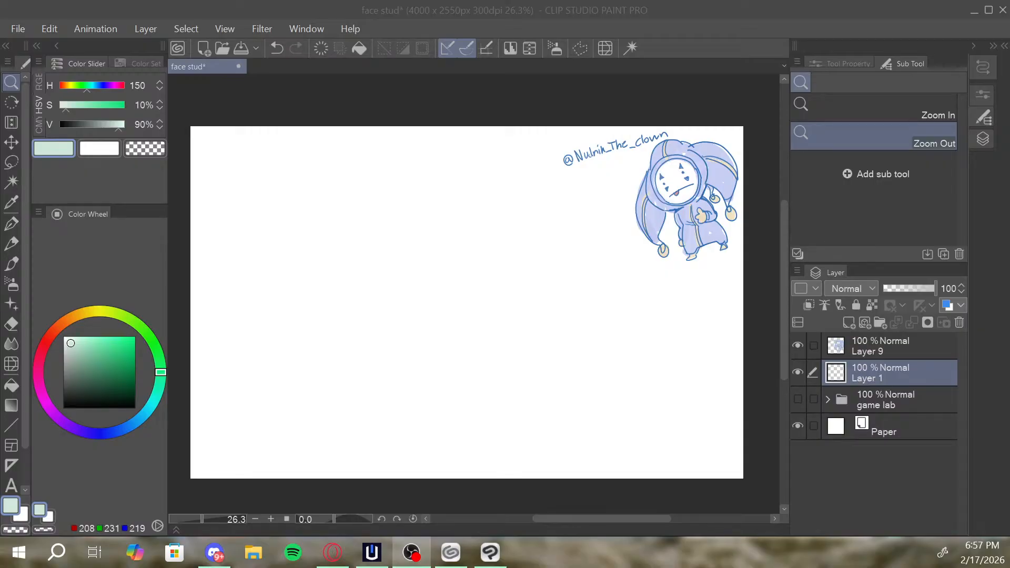
Paste the copied green-tinted sketch photo onto the canvas and position it beside the clown drawing.
left_click(683, 3)
left_click_drag(541, 253, 566, 260)
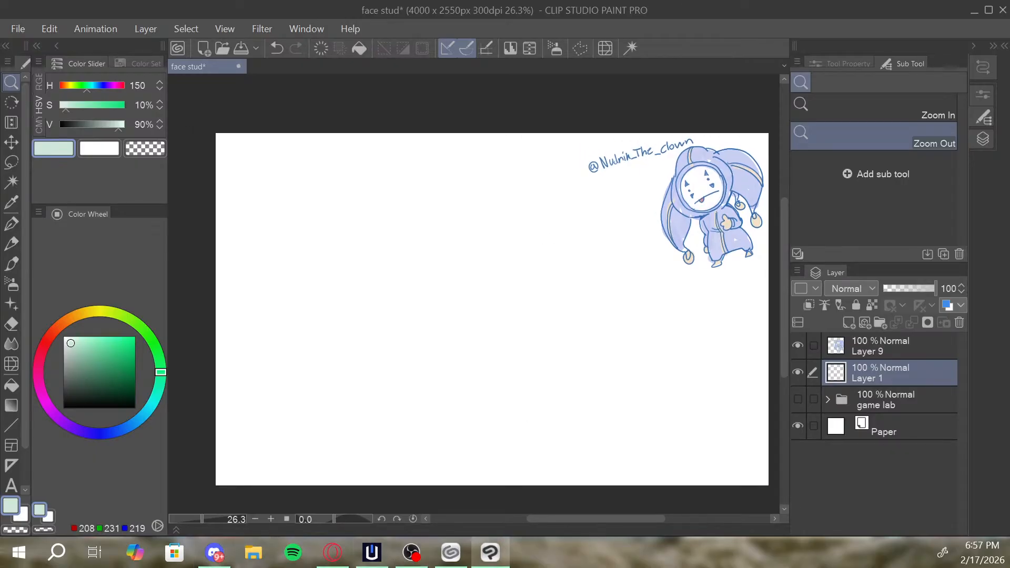
key("alt+Tab")
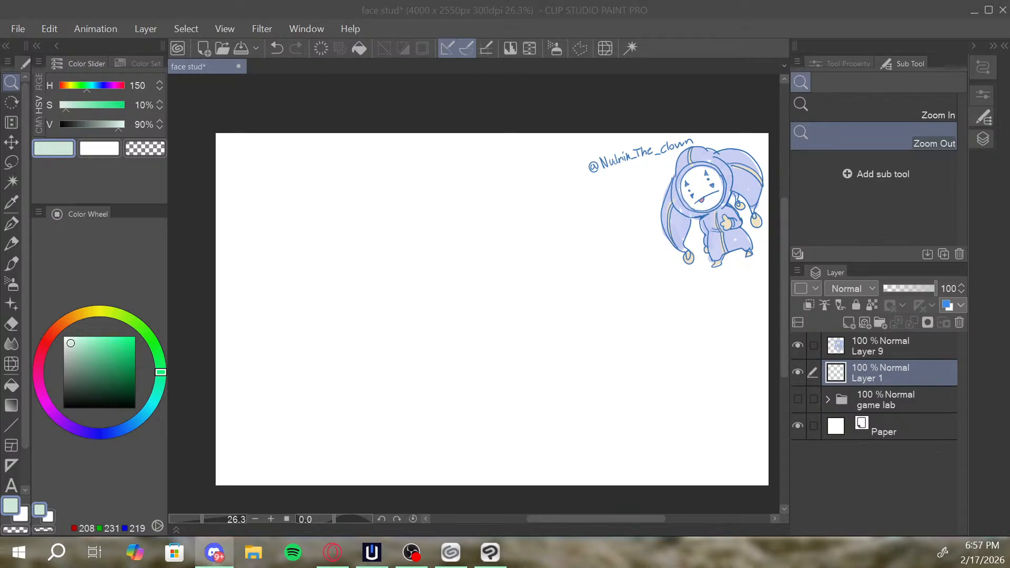
key("alt+Tab")
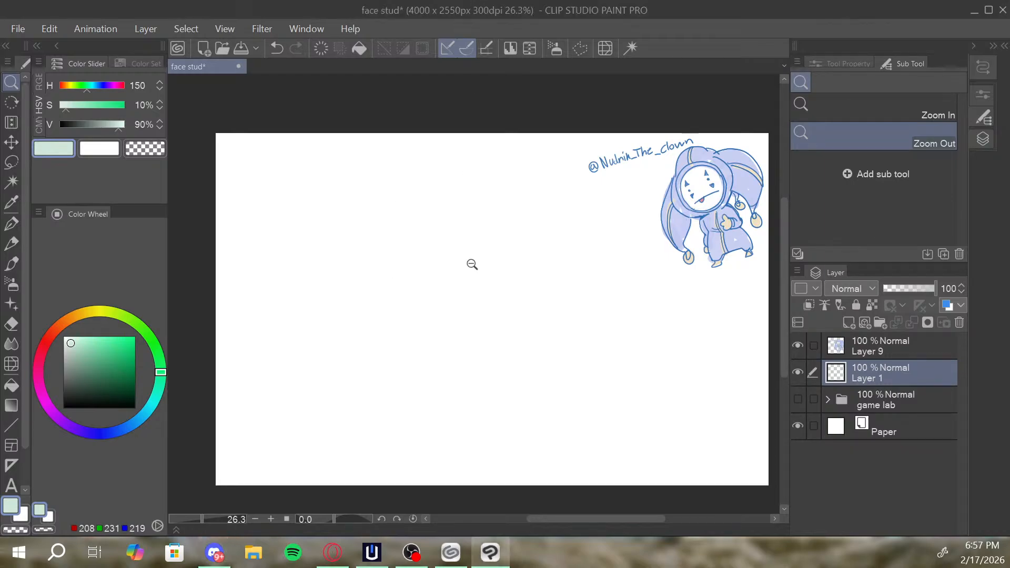
key("ctrl+v")
left_click_drag(437, 288, 421, 313)
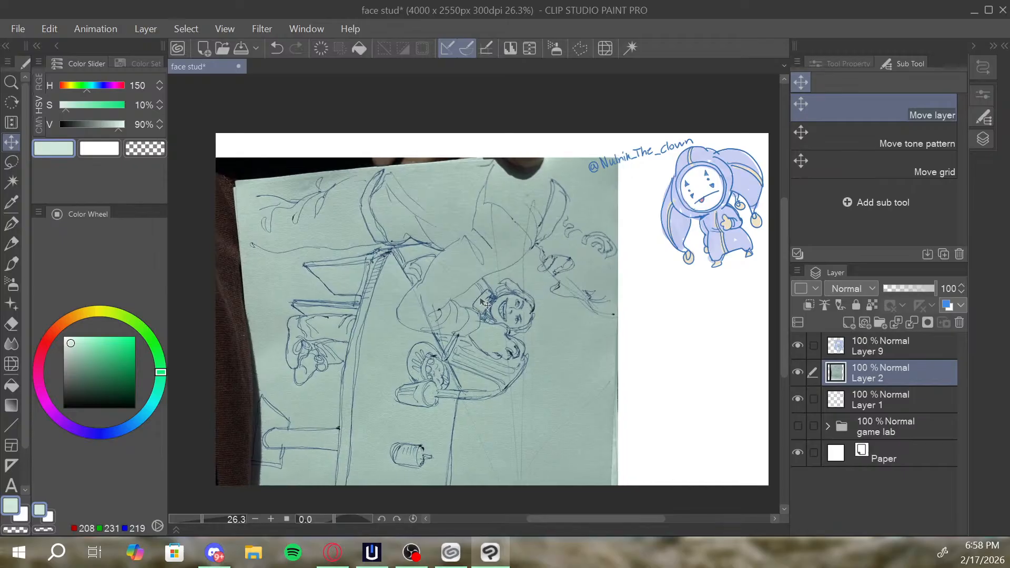
key("ctrl+t")
left_click_drag(618, 157, 440, 394)
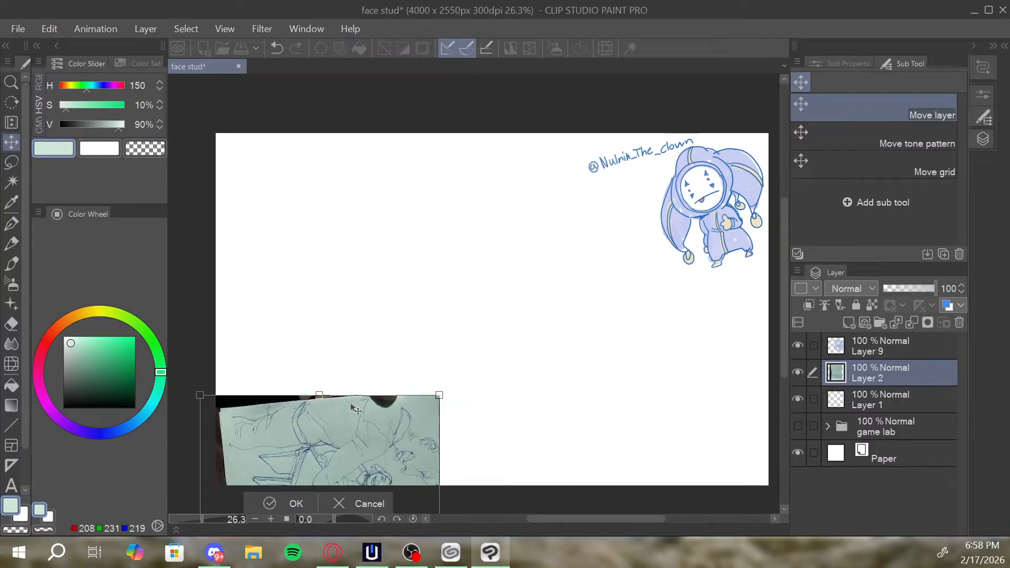
left_click_drag(360, 434, 470, 213)
left_click_drag(572, 151, 246, 241)
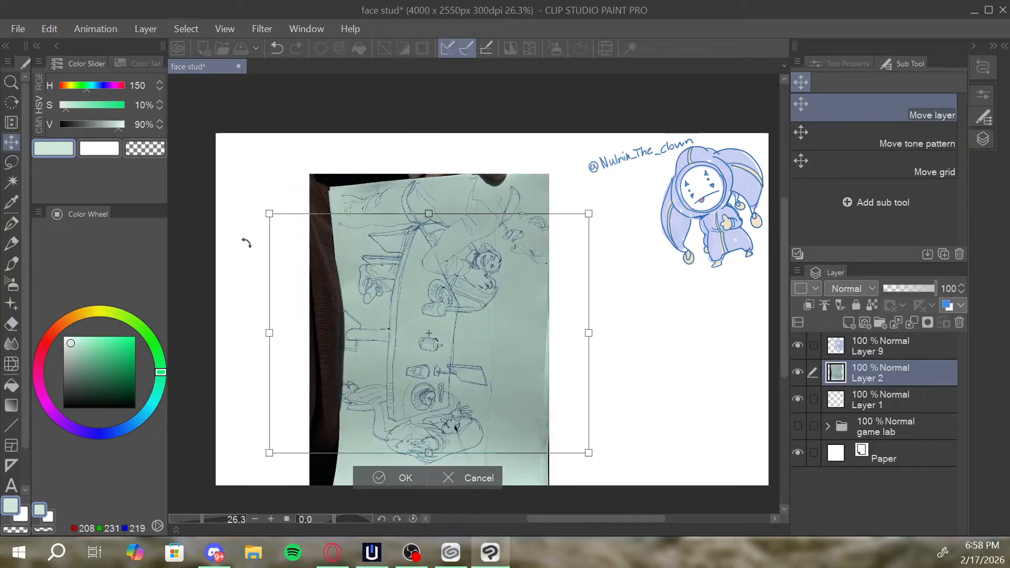
left_click_drag(454, 311, 461, 312)
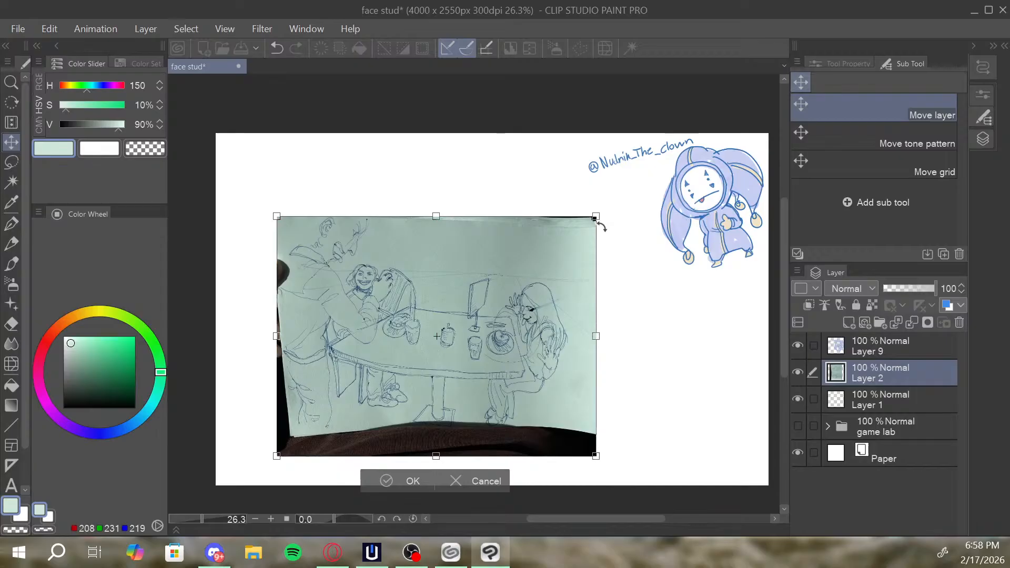
left_click_drag(597, 217, 633, 207)
left_click_drag(552, 281, 565, 280)
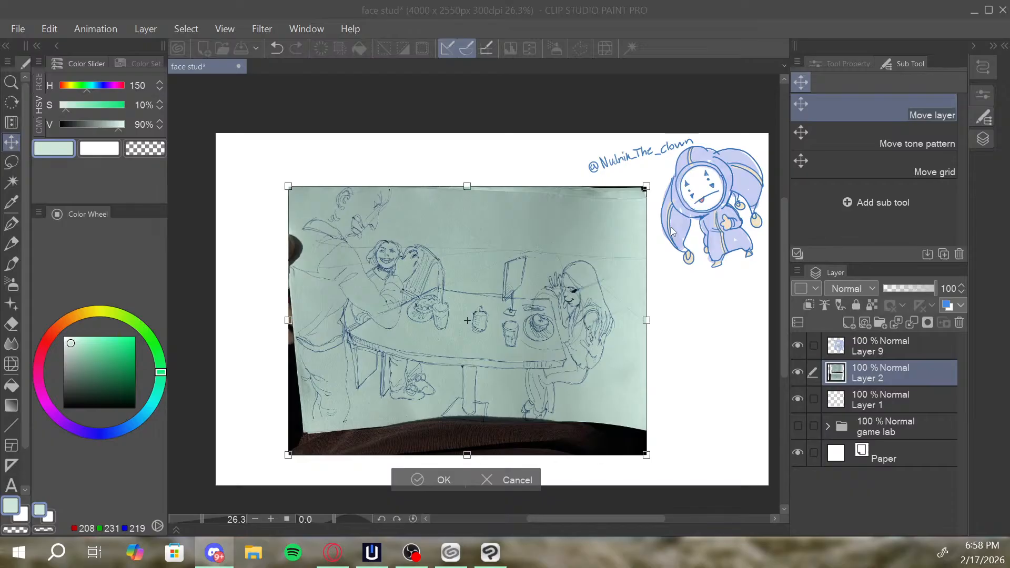
mouse_move(518, 312)
left_mouse_down()
mouse_move(473, 302)
mouse_move(577, 324)
mouse_move(502, 317)
mouse_move(502, 308)
left_mouse_up()
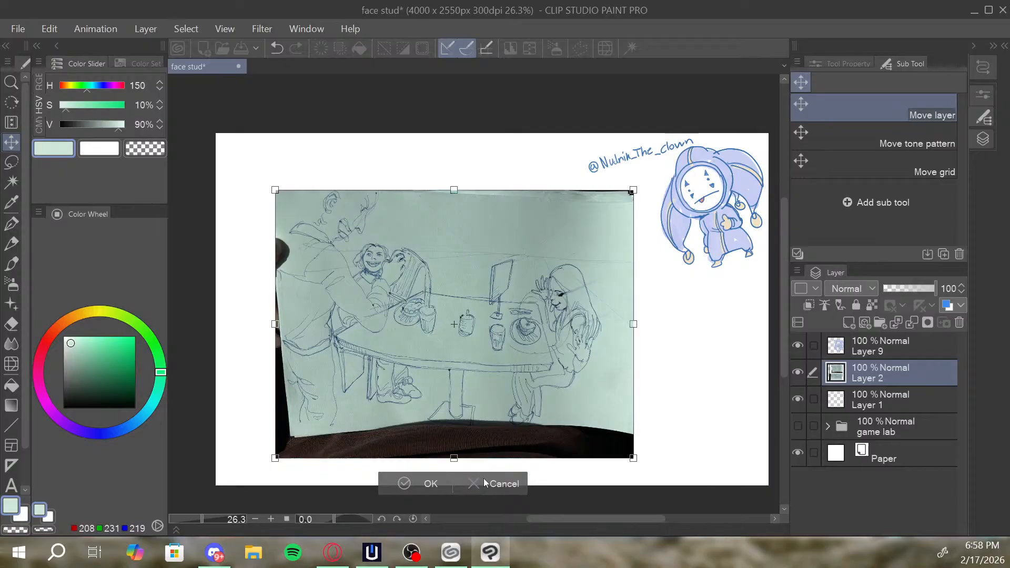
left_click(505, 485)
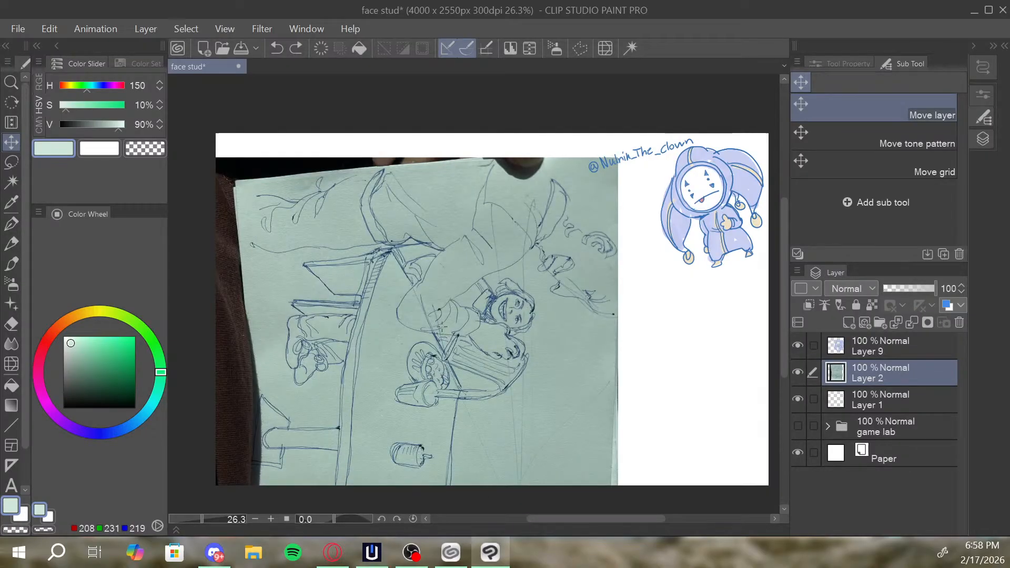
Rotate the pasted sketch photo upright, scale it down and centre it on the canvas.
key("ctrl+t")
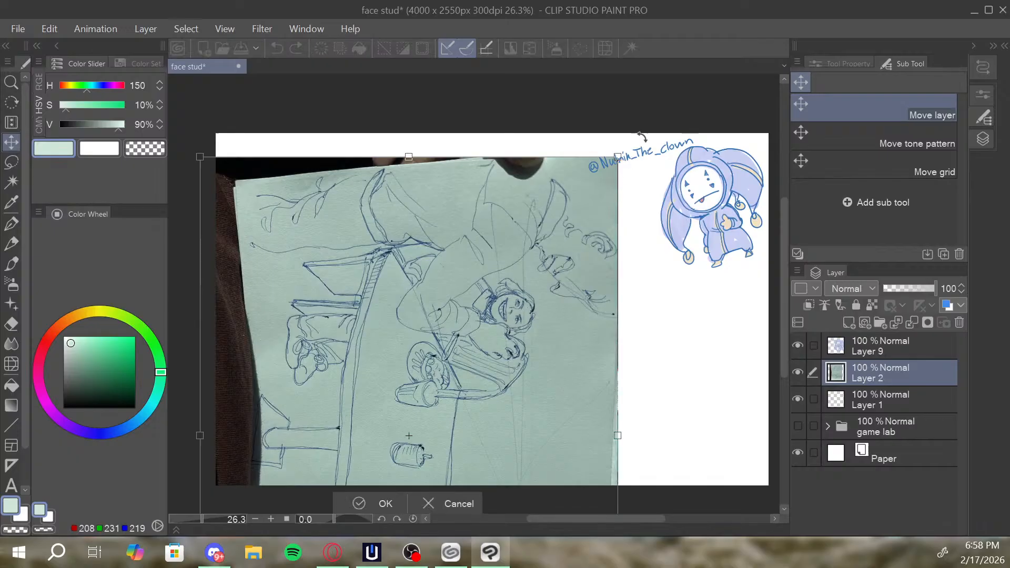
mouse_move(641, 137)
left_mouse_down()
mouse_move(485, 140)
mouse_move(179, 249)
left_mouse_up()
left_click_drag(419, 335, 469, 329)
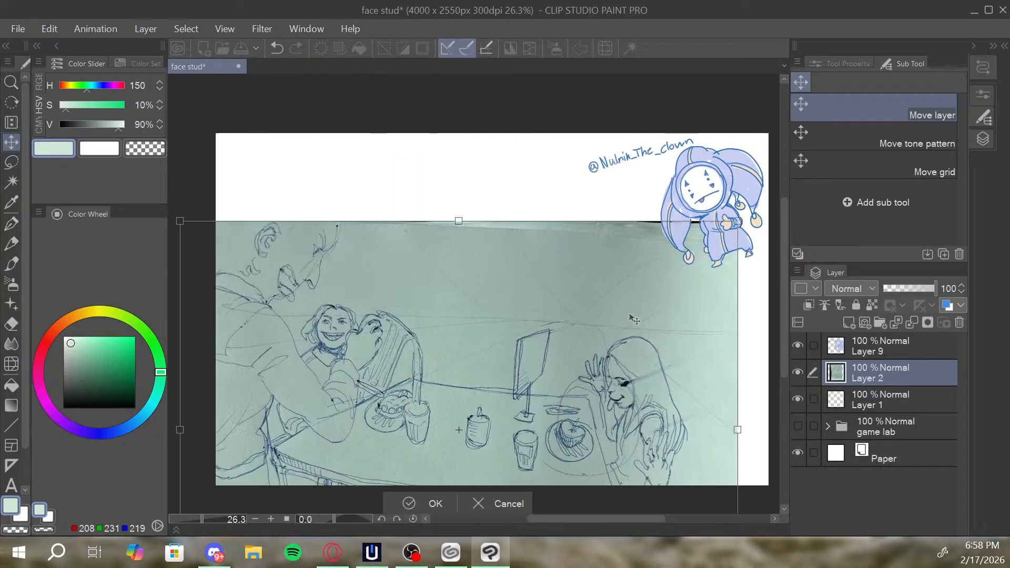
left_click_drag(739, 222, 523, 355)
mouse_move(479, 410)
left_mouse_down()
mouse_move(582, 291)
mouse_move(586, 222)
left_mouse_up()
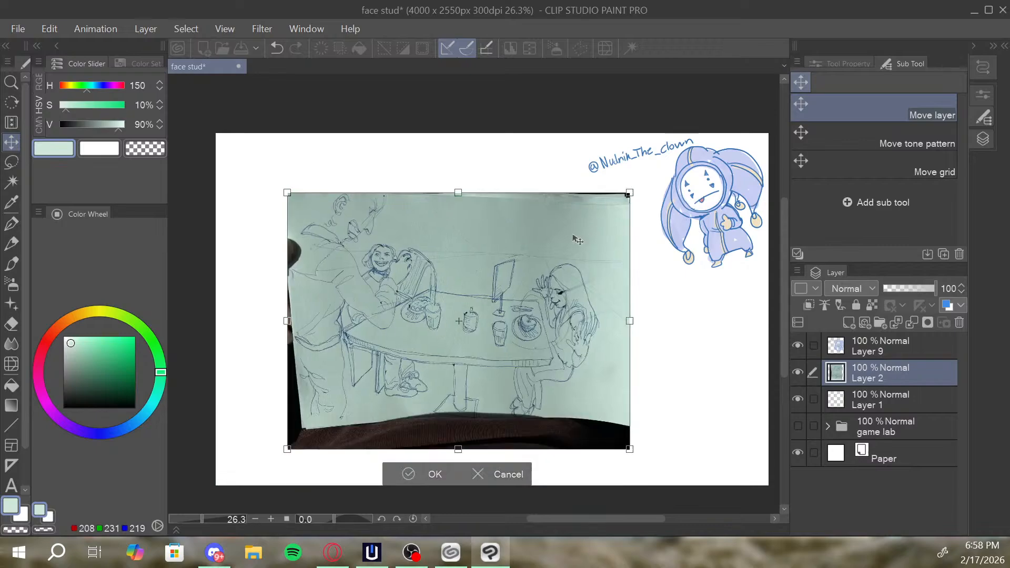
key("Return")
Move the green-tinted sketch photo slightly down and to the left on the canvas.
key("alt+space")
left_click_drag(480, 320, 437, 293)
key("alt+Tab")
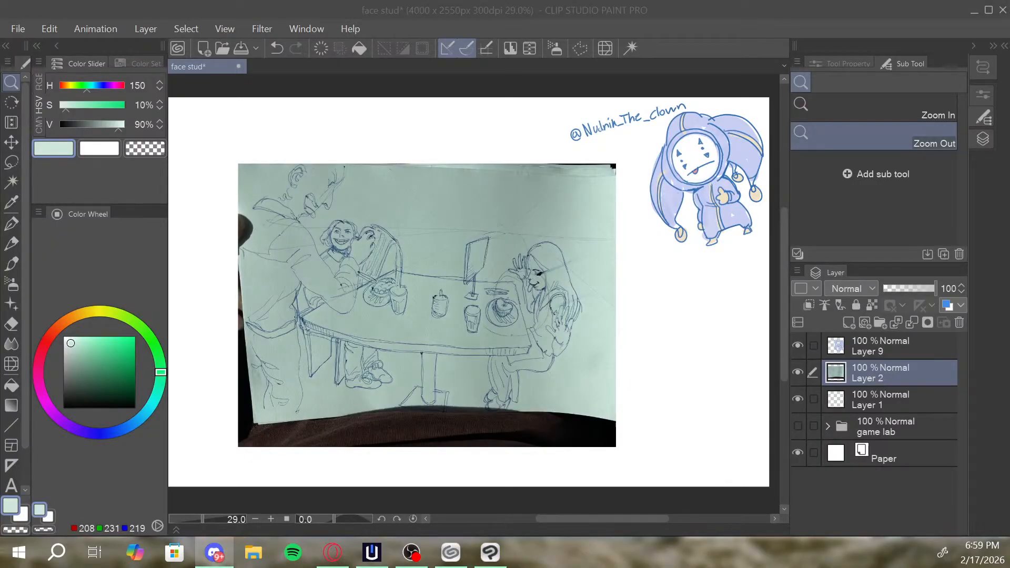
left_click(553, 298)
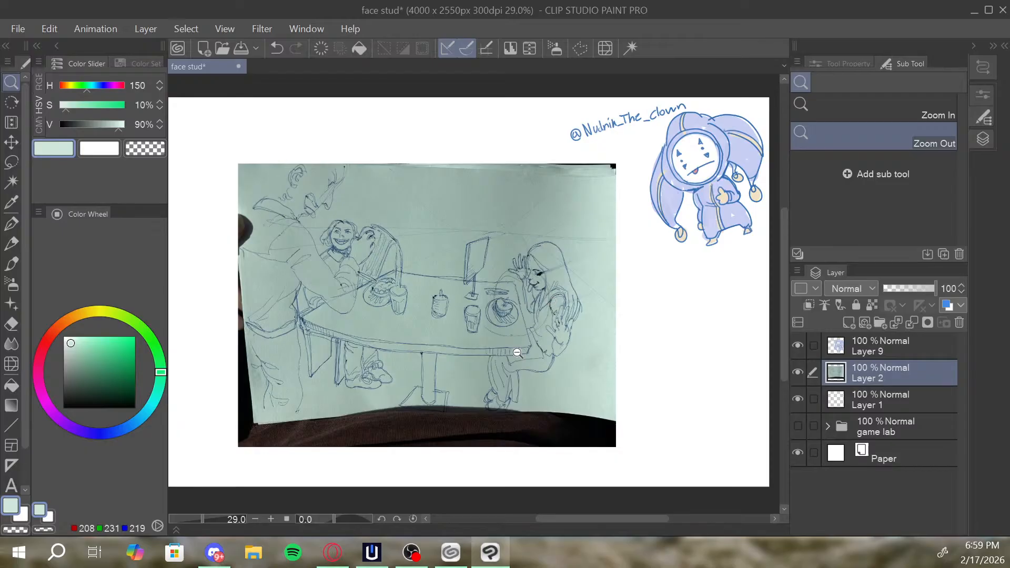
key("k")
left_click_drag(508, 323, 497, 338)
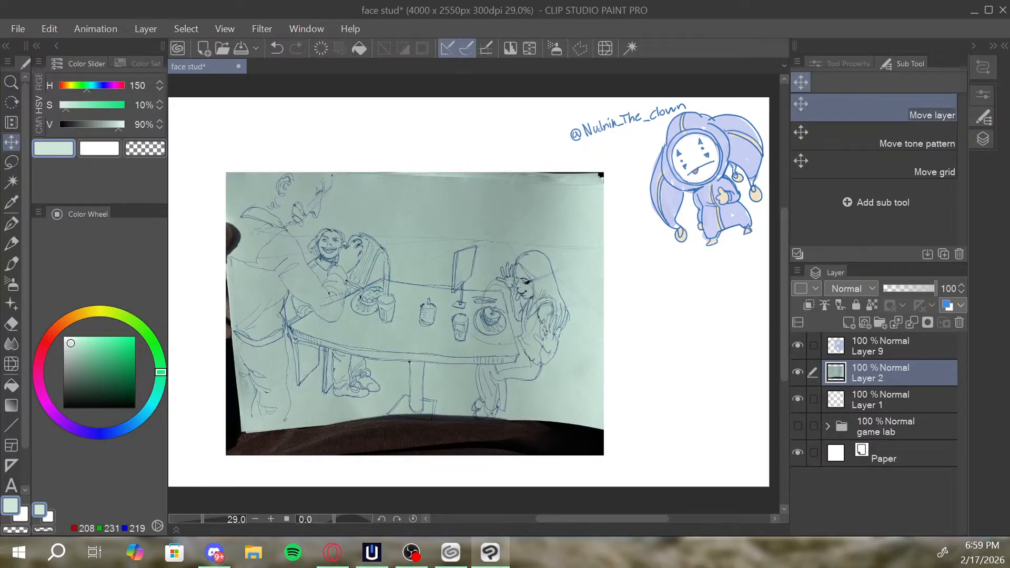
Clear the green-tinted sketch photo from its layer.
key("alt+Tab")
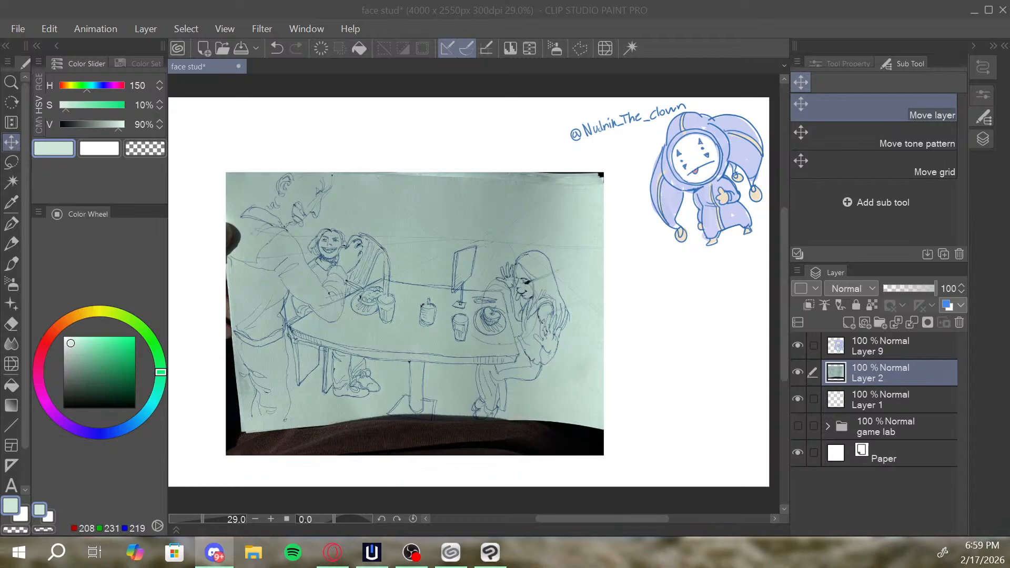
left_click(412, 296)
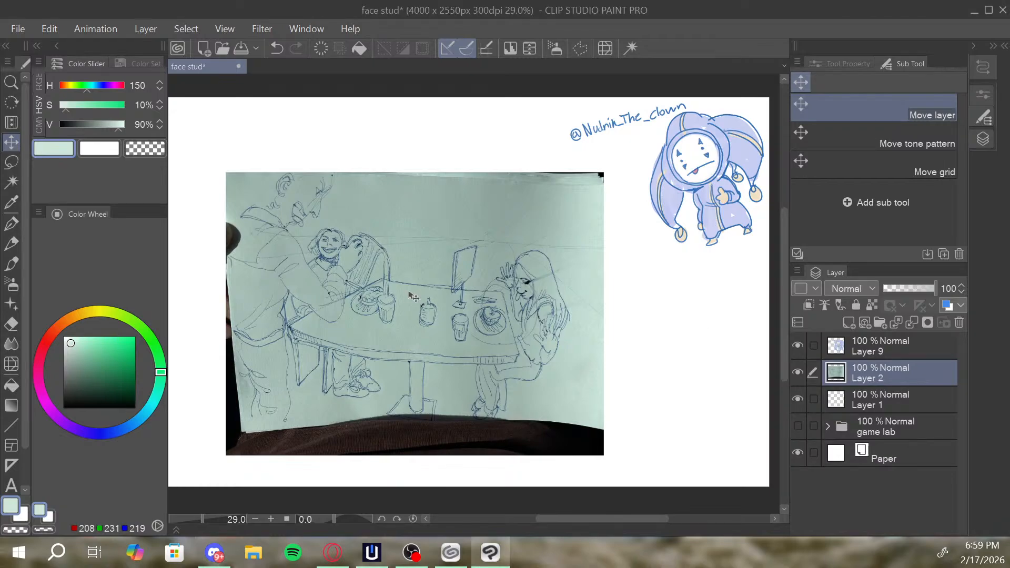
key("Delete")
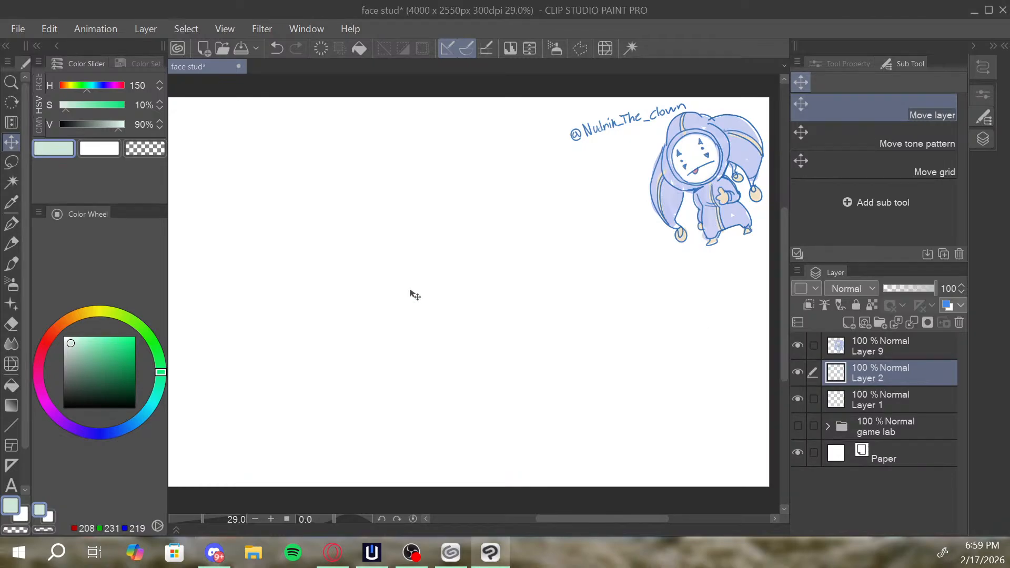
Paste the cream-coloured table-scene sketch photo as a new layer, scale it down and centre it on the canvas.
key("ctrl+v")
left_click_drag(706, 228, 464, 279)
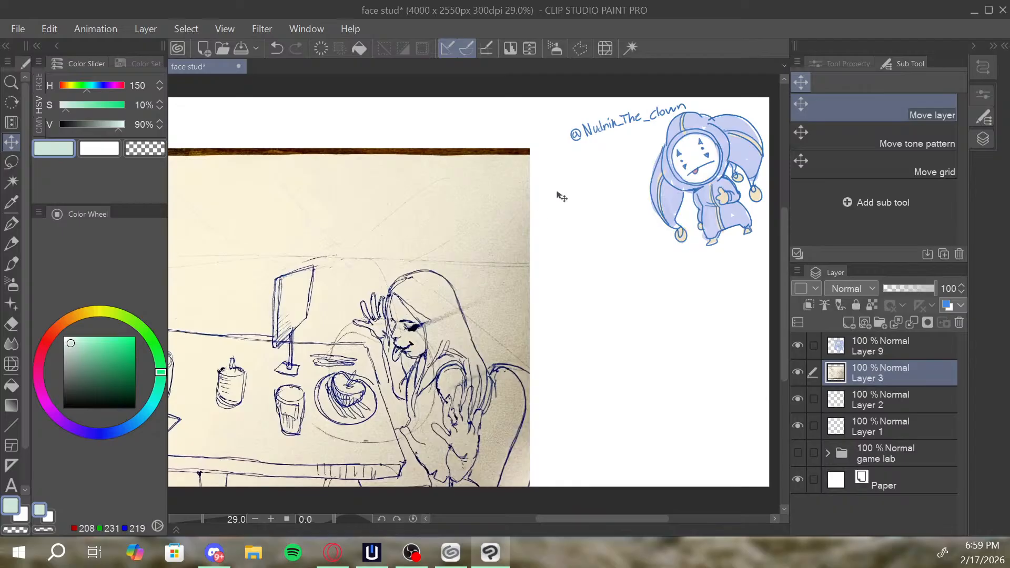
key("ctrl+t")
left_click_drag(530, 148, 296, 322)
left_click_drag(266, 370, 585, 215)
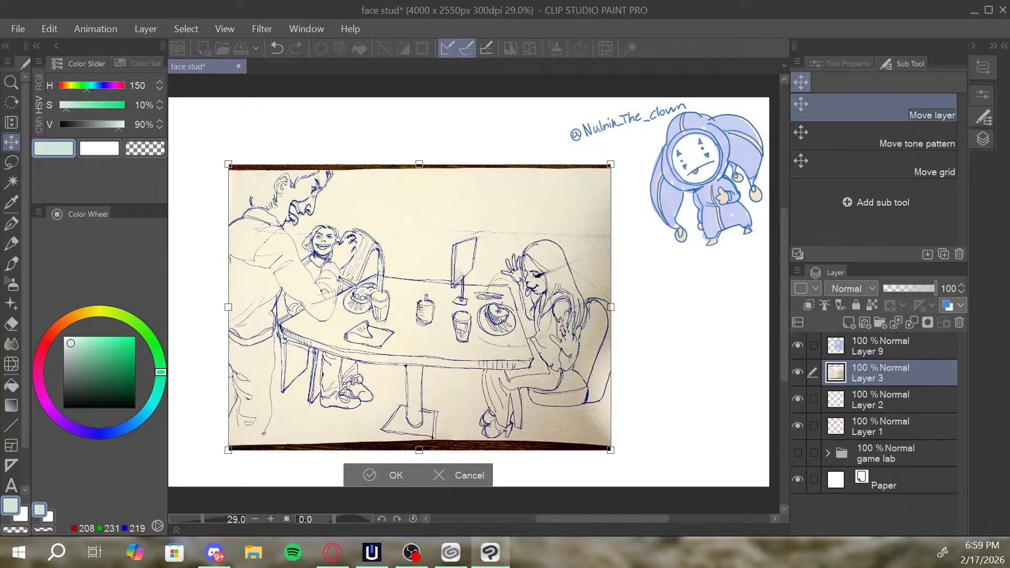
left_click_drag(520, 309, 596, 269)
left_click(386, 489)
Lasso the dark strip along the photo's upper edge, delete it and clear the selection.
key("alt+space")
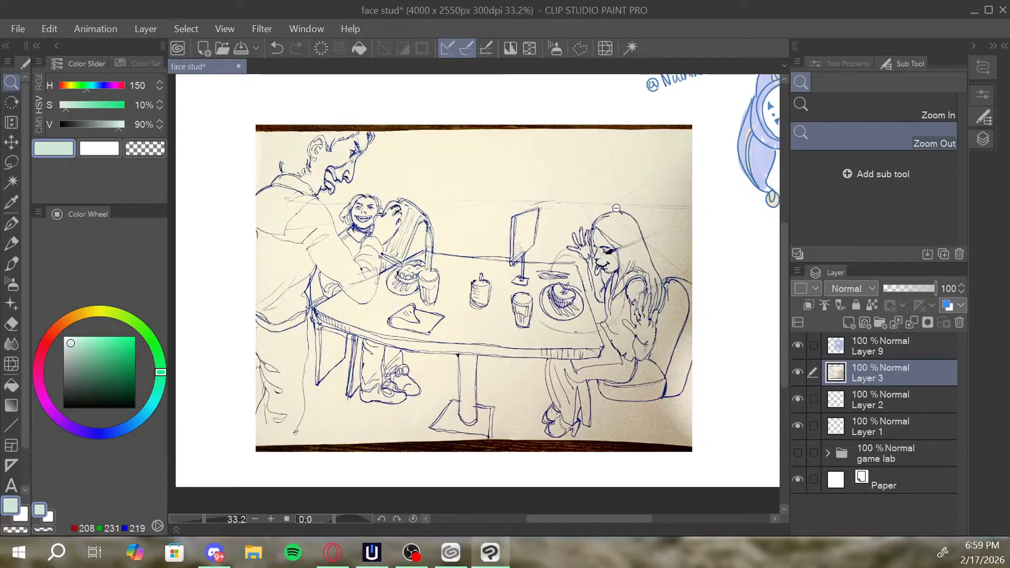
key("m")
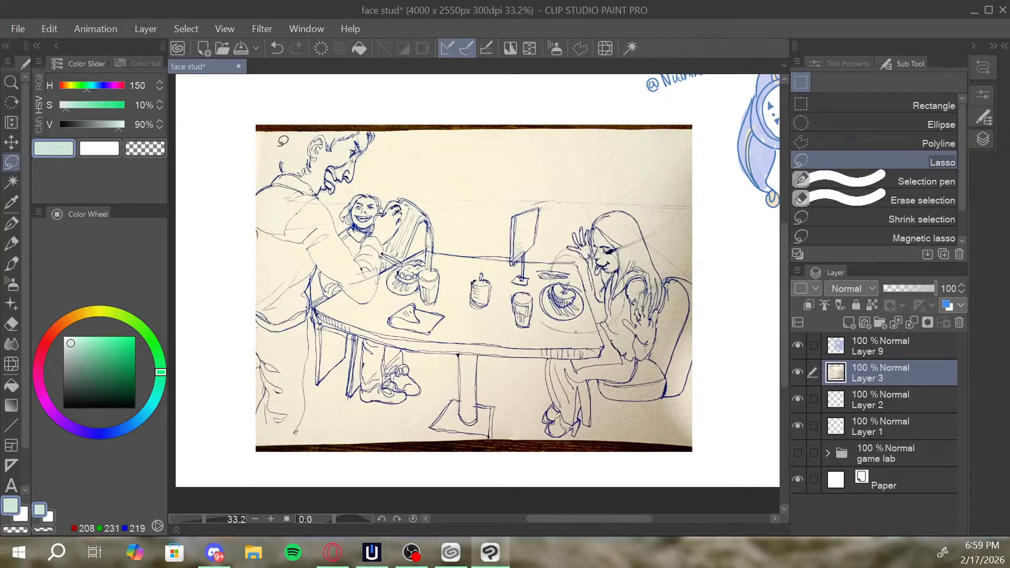
mouse_move(269, 127)
left_mouse_down()
mouse_move(710, 122)
mouse_move(692, 109)
mouse_move(484, 117)
mouse_move(239, 107)
mouse_move(229, 141)
mouse_move(256, 131)
left_mouse_up()
key("Delete")
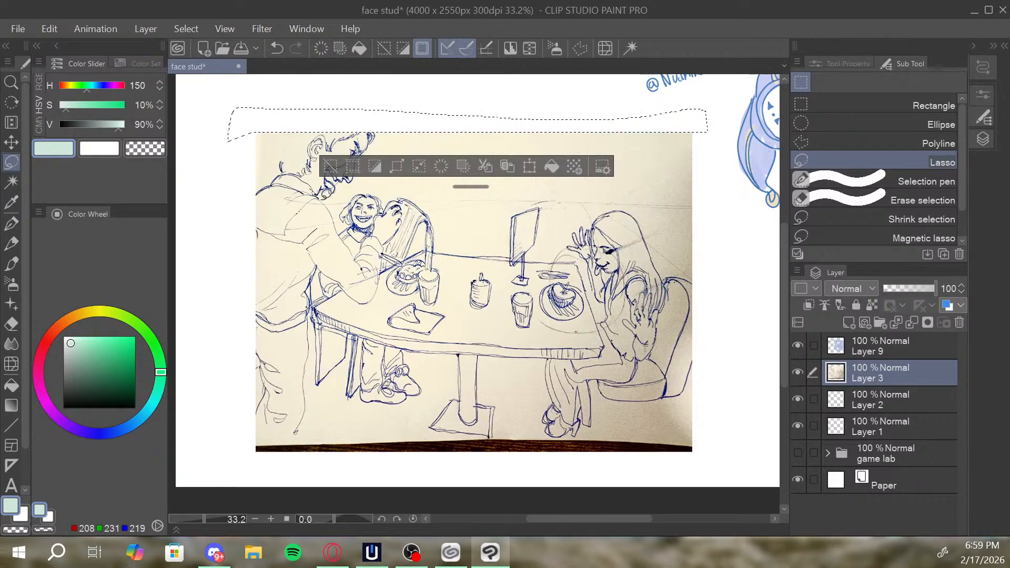
key("ctrl+d")
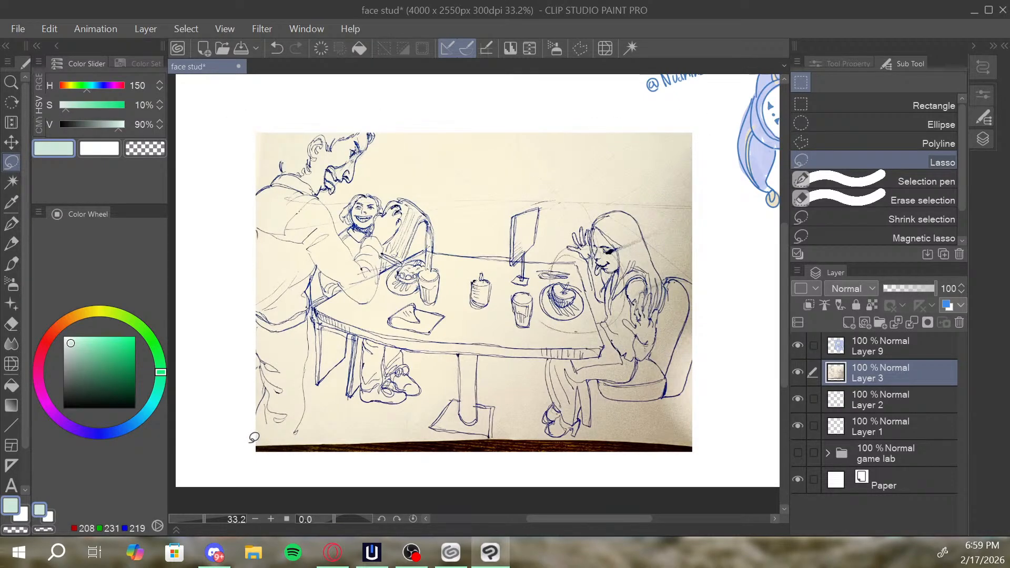
Lasso the dark strip along the photo's lower edge, delete it and clear the selection.
mouse_move(250, 442)
left_mouse_down()
mouse_move(509, 423)
mouse_move(626, 431)
left_mouse_up()
key("ctrl+z")
mouse_move(240, 442)
left_mouse_down()
mouse_move(464, 450)
mouse_move(710, 437)
mouse_move(708, 468)
mouse_move(666, 470)
mouse_move(205, 461)
mouse_move(207, 451)
mouse_move(252, 439)
left_mouse_up()
key("Delete")
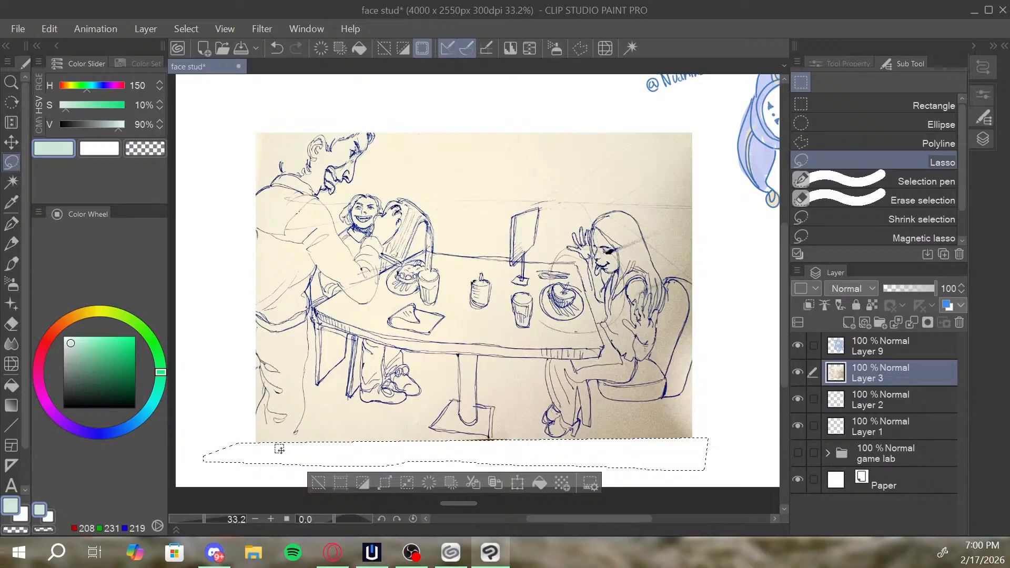
key("ctrl+d")
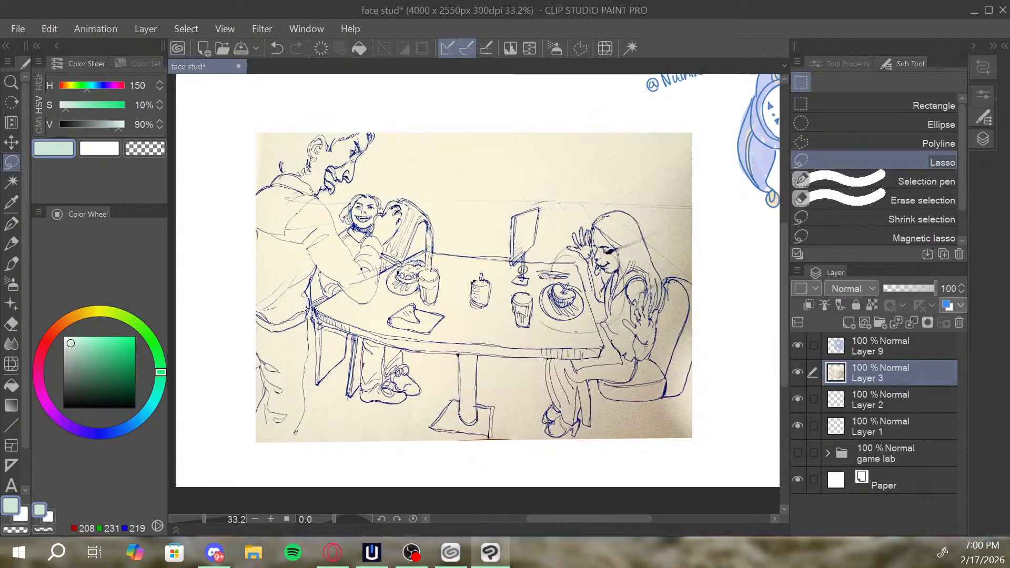
Add a new layer above the sketch photo and lower the photo layer's opacity to 53%.
key("k")
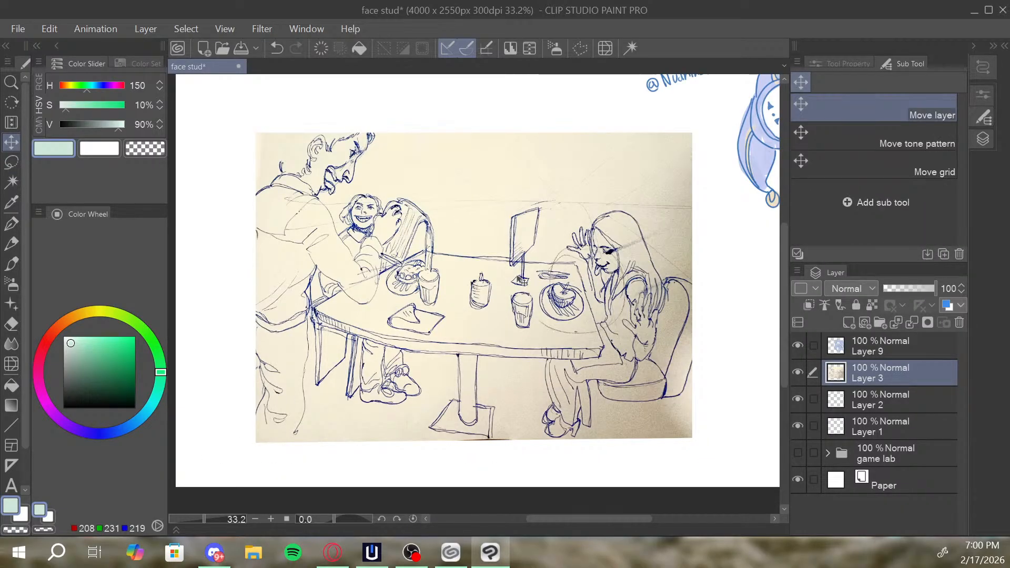
left_click(855, 326)
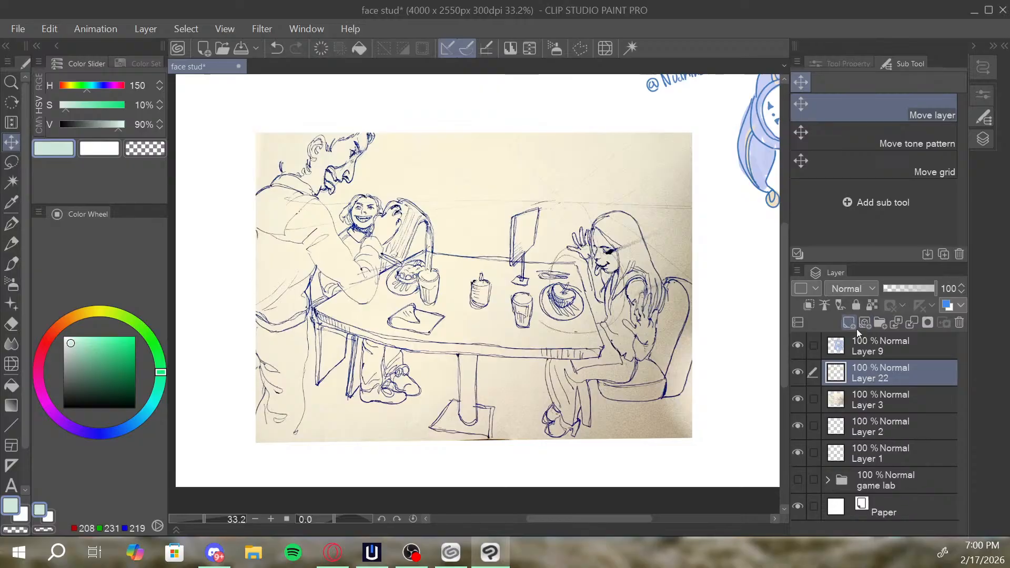
left_click(868, 415)
left_click(867, 408)
mouse_move(926, 290)
left_mouse_down()
mouse_move(911, 298)
mouse_move(921, 296)
left_mouse_up()
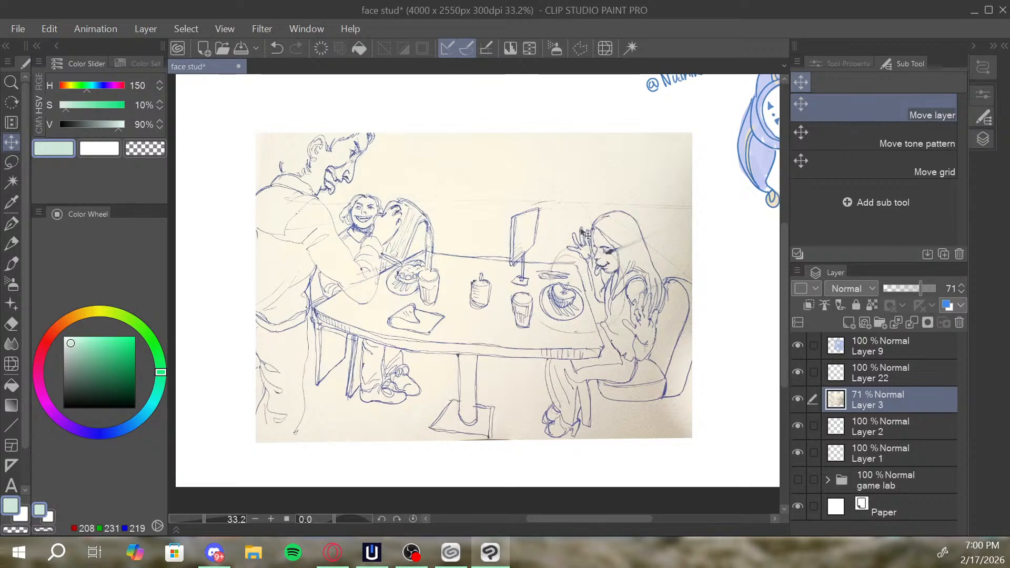
key("b")
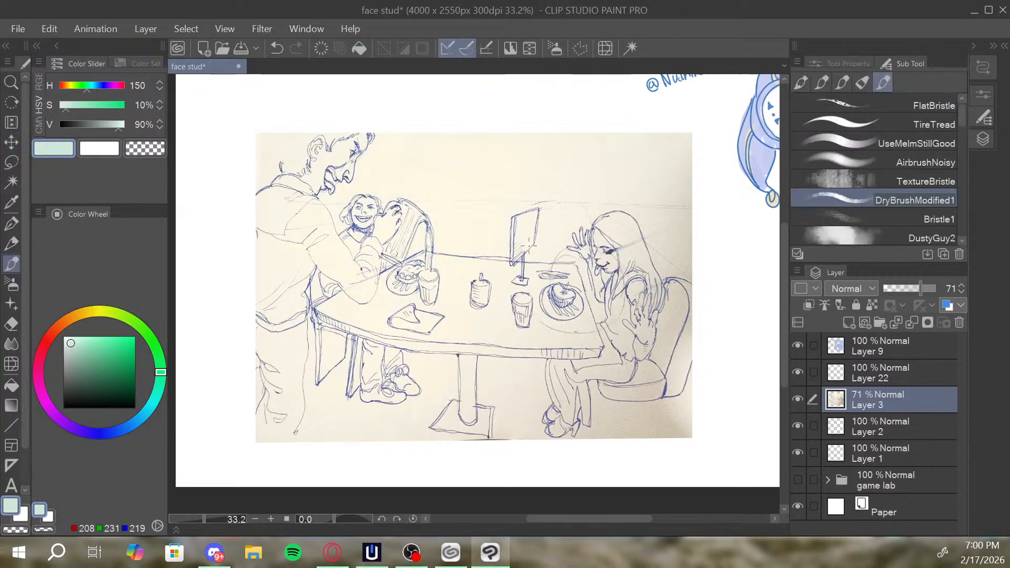
left_click(911, 291)
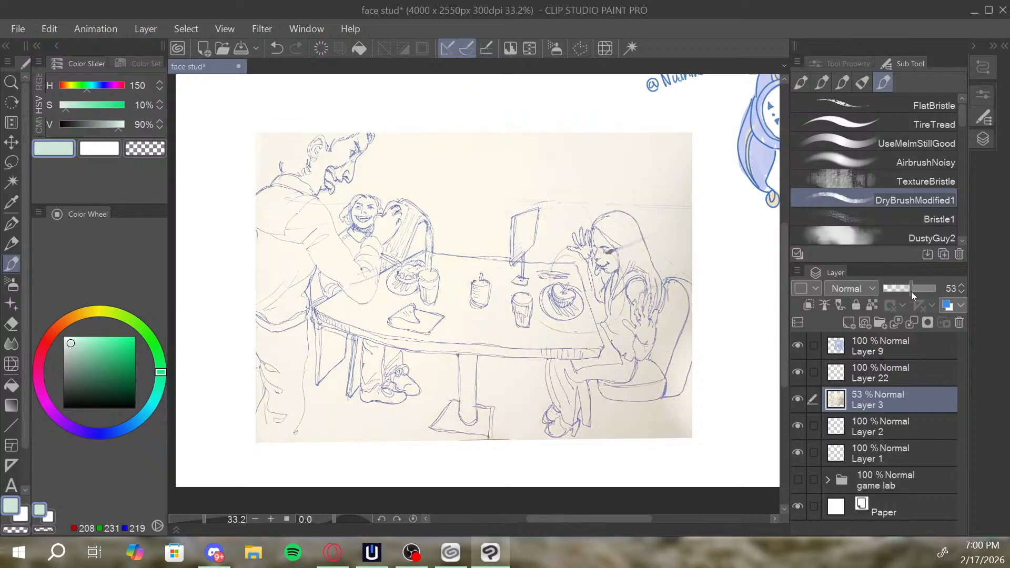
Make the new empty Layer 22 active and set the drawing colour to dark blue (H 212, S 80%, V 30%).
left_click(894, 367)
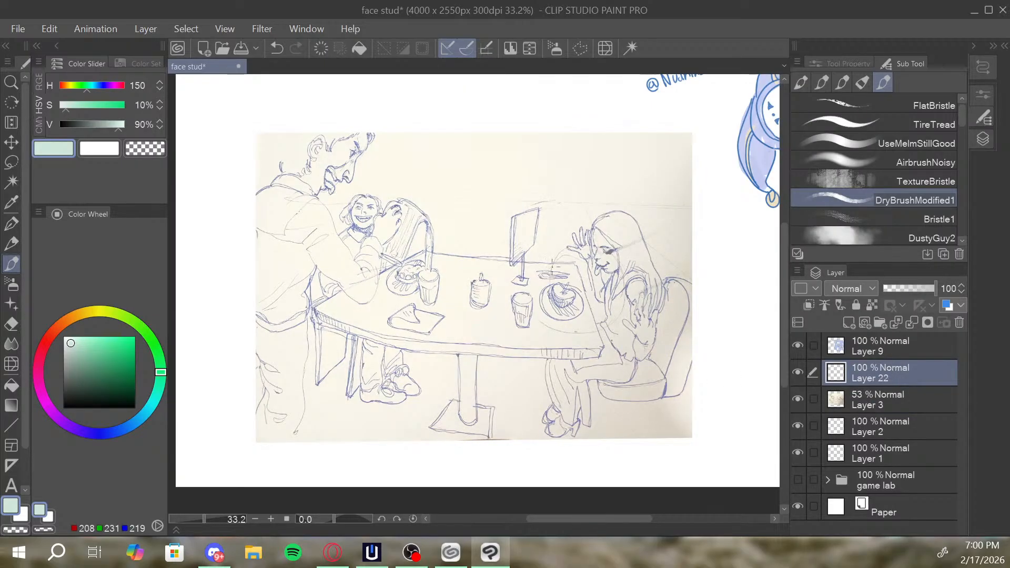
left_click(120, 386)
left_click(127, 418)
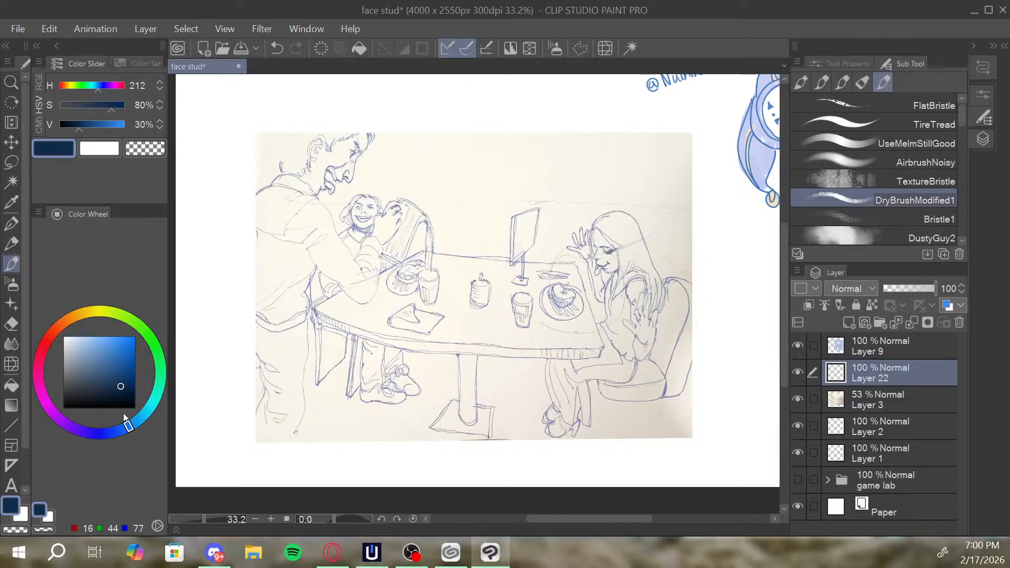
Test a brush stroke near the table's edge, undo it and switch to the UseMeImStillGood brush.
mouse_move(603, 350)
left_mouse_down()
mouse_move(563, 228)
mouse_move(603, 340)
left_mouse_up()
key("ctrl+z")
key("ctrl+z")
left_click(877, 145)
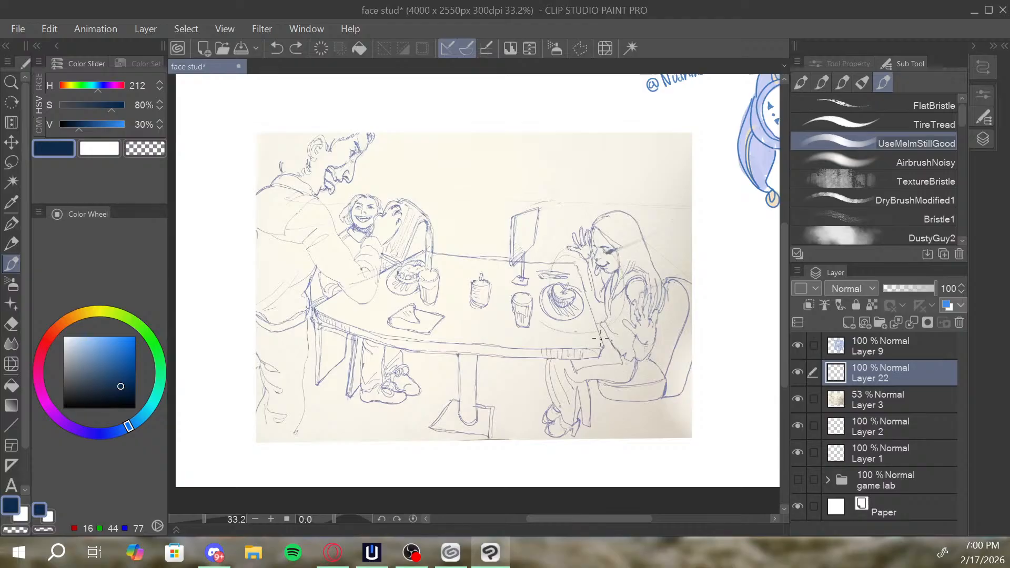
Undo the test stroke beside the table and set the drawing colour to red (H 5, S 74%, V 71%).
left_click_drag(600, 340, 562, 232)
key("ctrl+z")
left_click(48, 337)
left_click(110, 364)
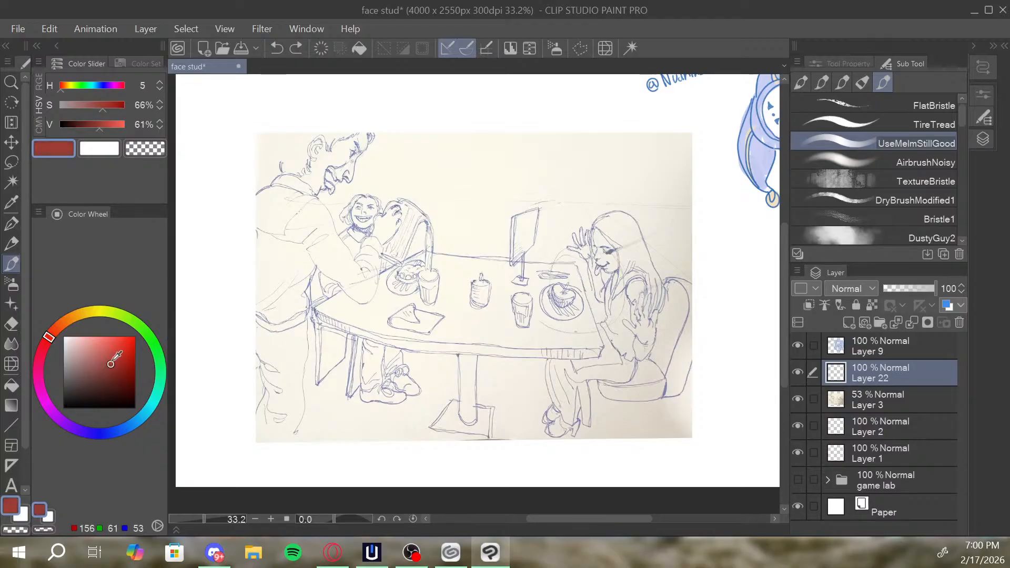
left_click(116, 357)
Lower the sketch photo layer's opacity to 33% and make Layer 22 active again.
left_click(858, 397)
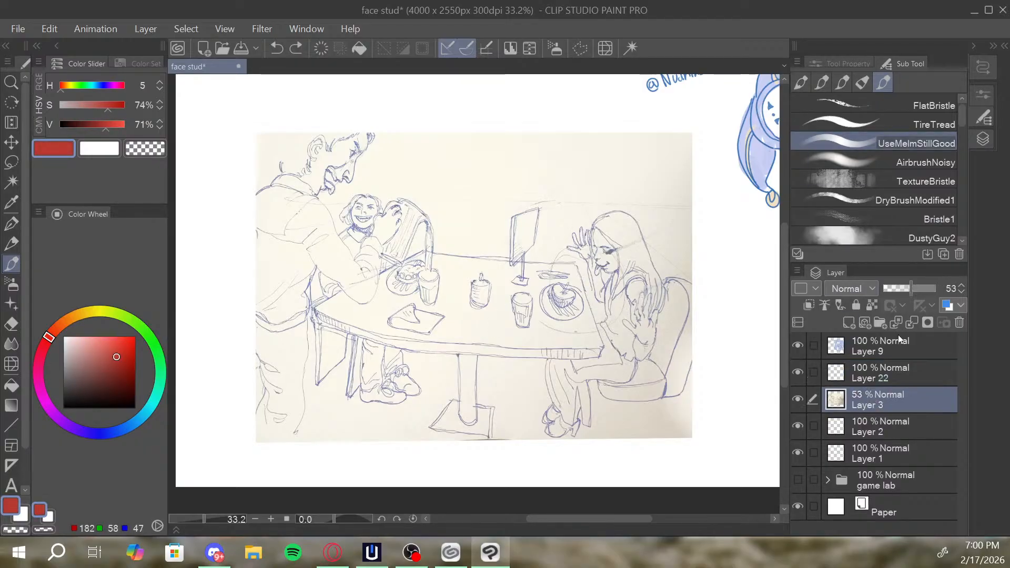
left_click(901, 289)
left_click(874, 364)
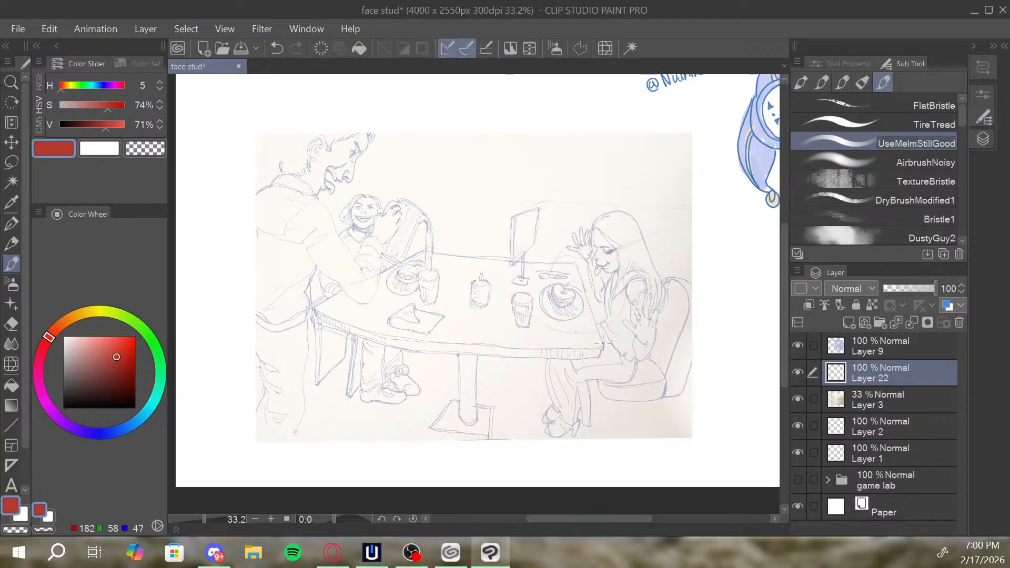
Draw straight red perspective lines from the table edges, leg bottoms and chair seat to one vanishing point above the table's far right corner.
left_click_drag(604, 348, 554, 200)
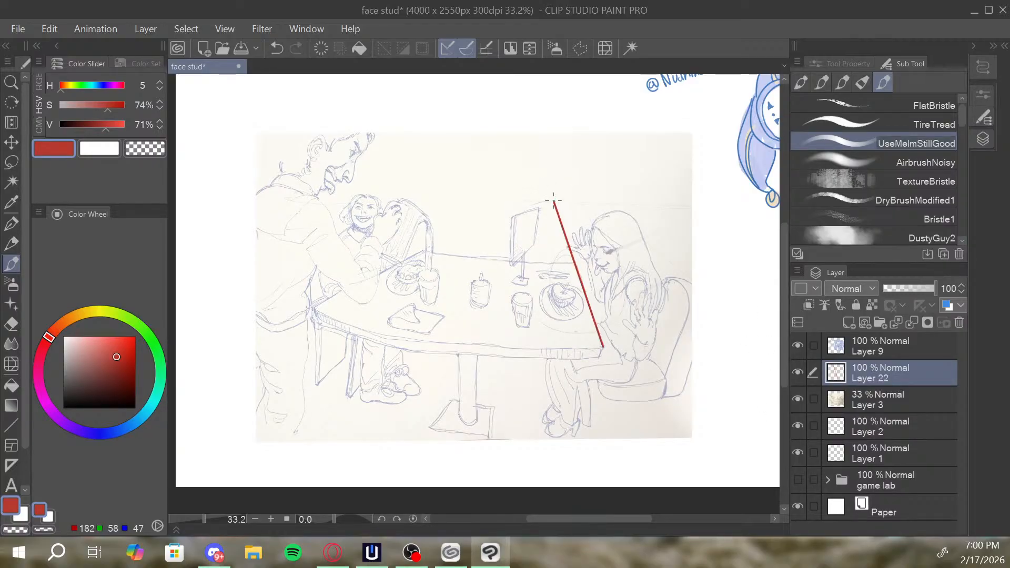
left_click_drag(317, 297, 553, 199)
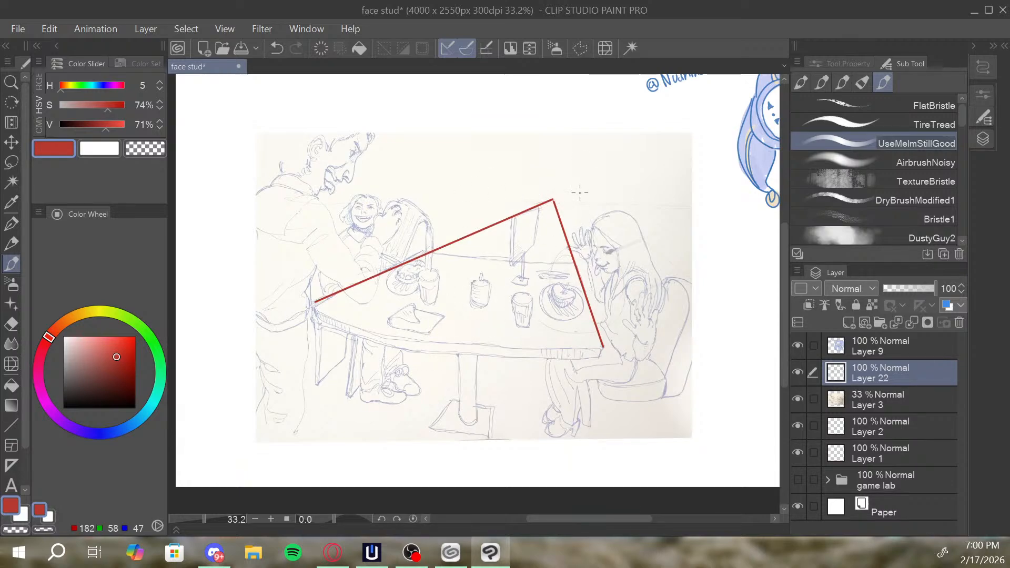
left_click_drag(601, 393, 553, 200)
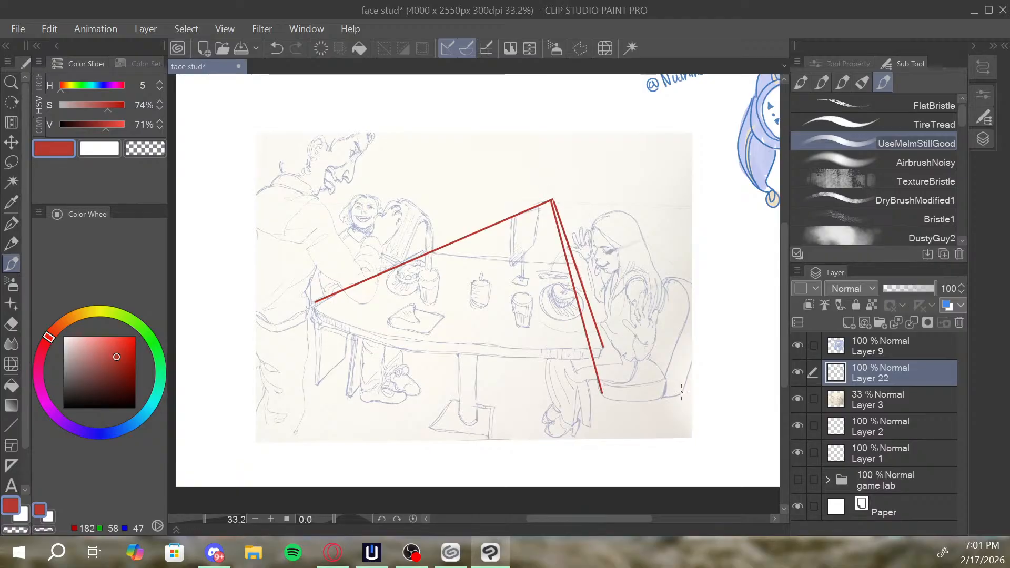
left_click_drag(682, 391, 315, 323)
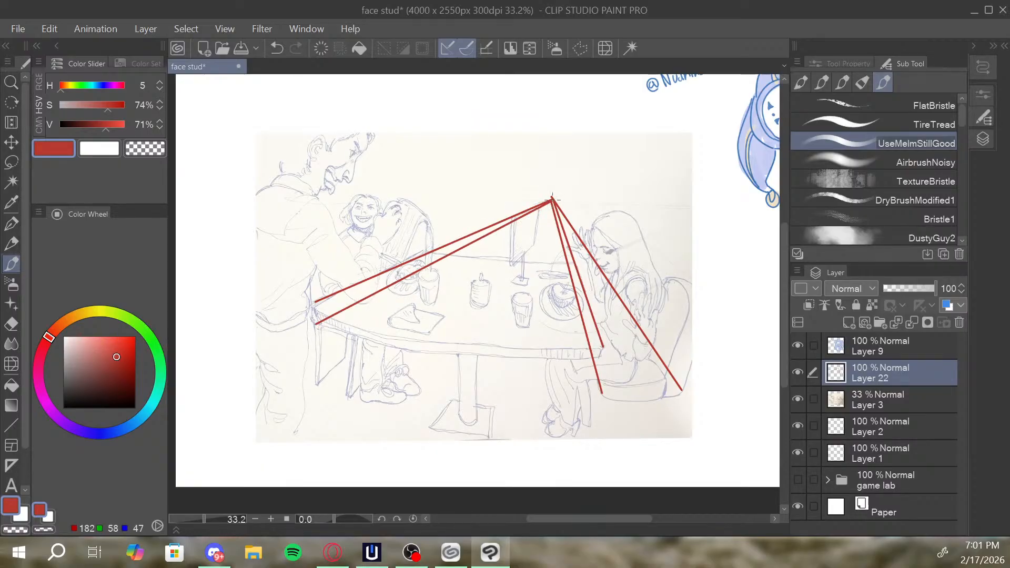
left_click_drag(552, 199, 316, 383)
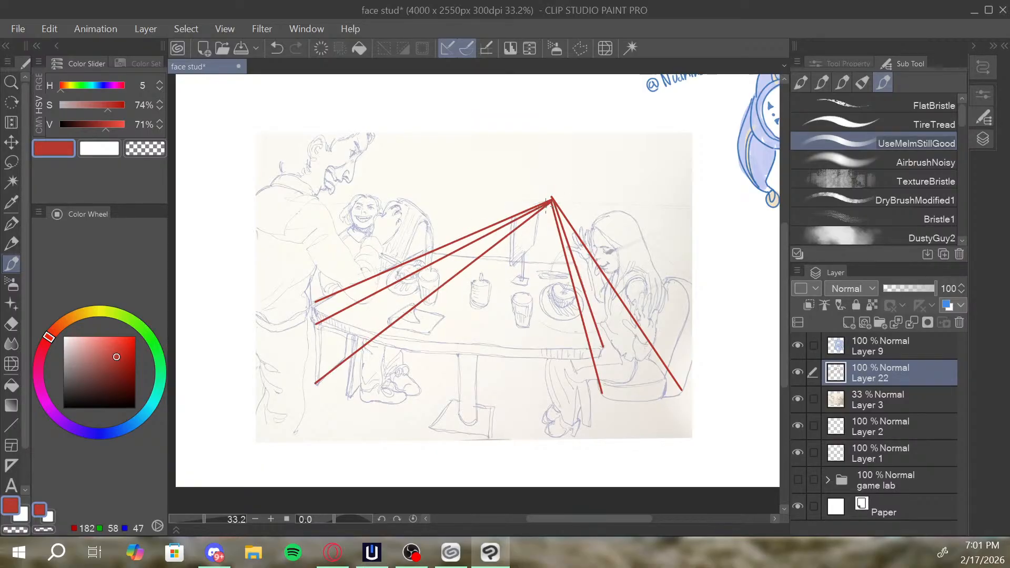
left_click_drag(551, 200, 349, 398)
Draw a thin straight line along the table monitor's lower edge extending past the vanishing point, replacing the thicker first attempt.
key("alt+space")
left_click_drag(548, 254, 587, 247)
left_click_drag(589, 239, 650, 210)
left_click_drag(566, 245, 559, 242)
left_click_drag(559, 242, 560, 253)
left_click_drag(570, 214, 585, 200)
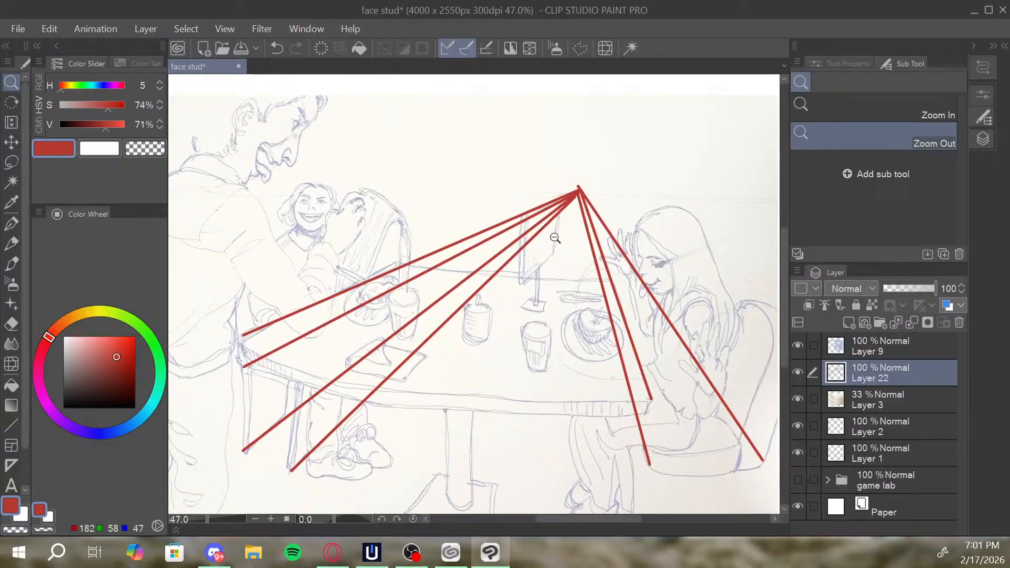
key("b")
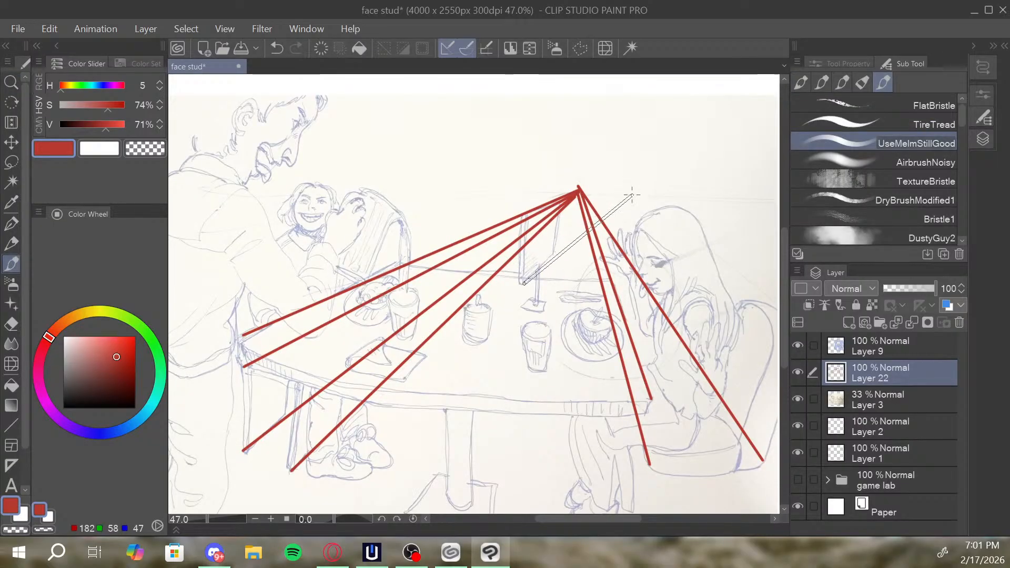
left_click_drag(523, 285, 611, 194)
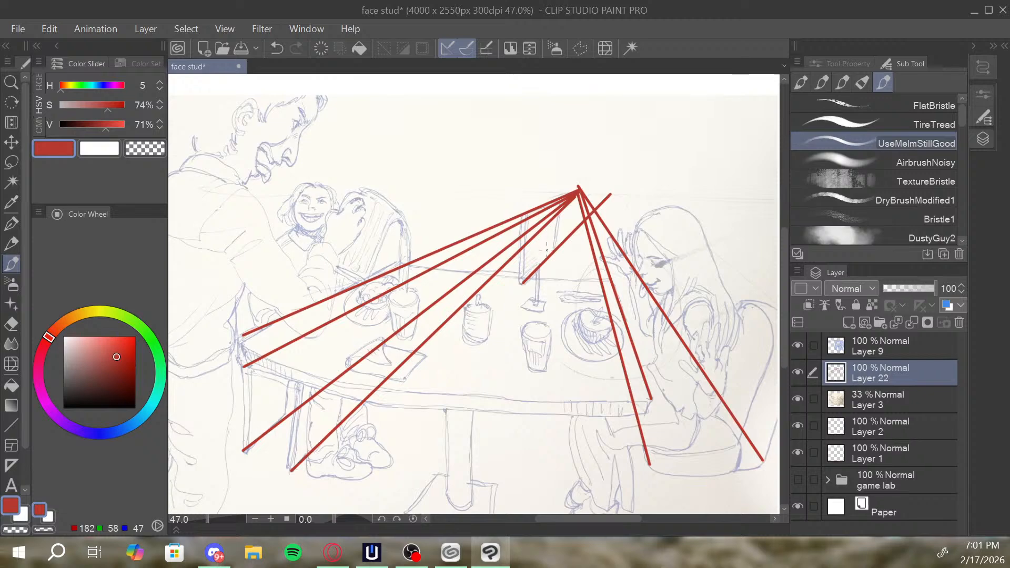
key("ctrl+z")
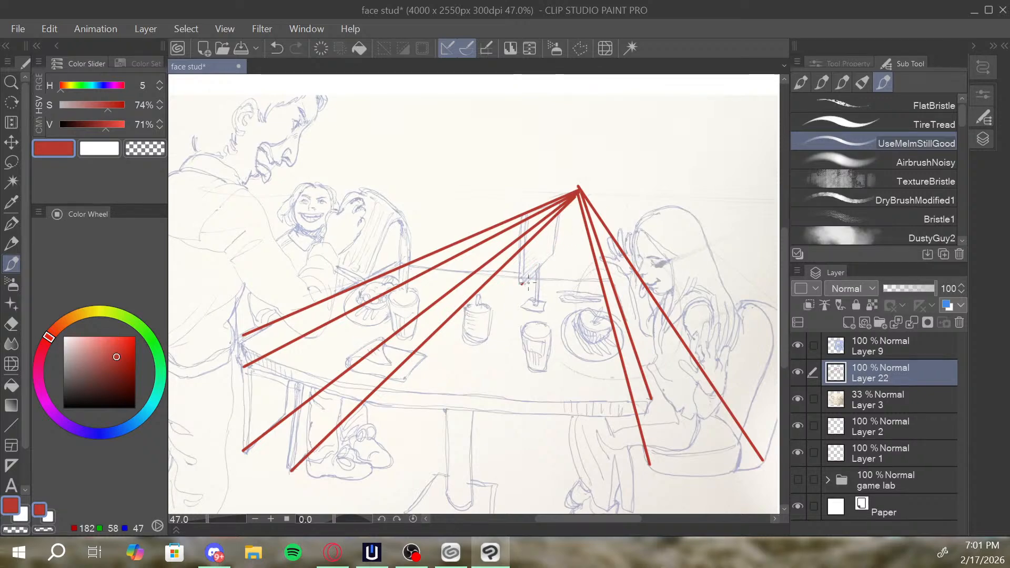
left_click(610, 194, "shift")
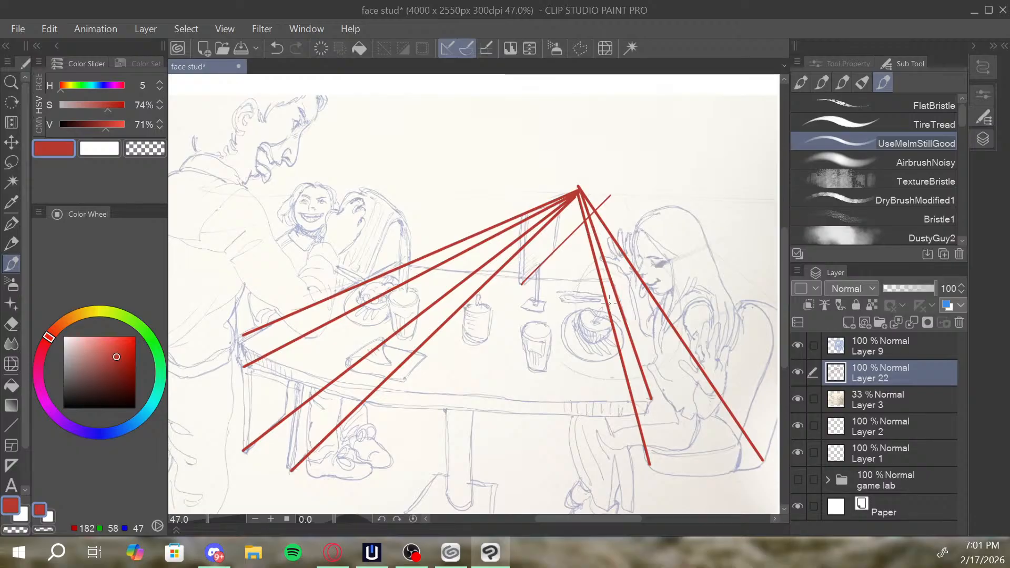
Draw thin lines from the vanishing point to the seated woman's face and head, plus one level line to the smiling person's head.
left_click_drag(635, 381, 597, 390)
left_click_drag(645, 283, 670, 291)
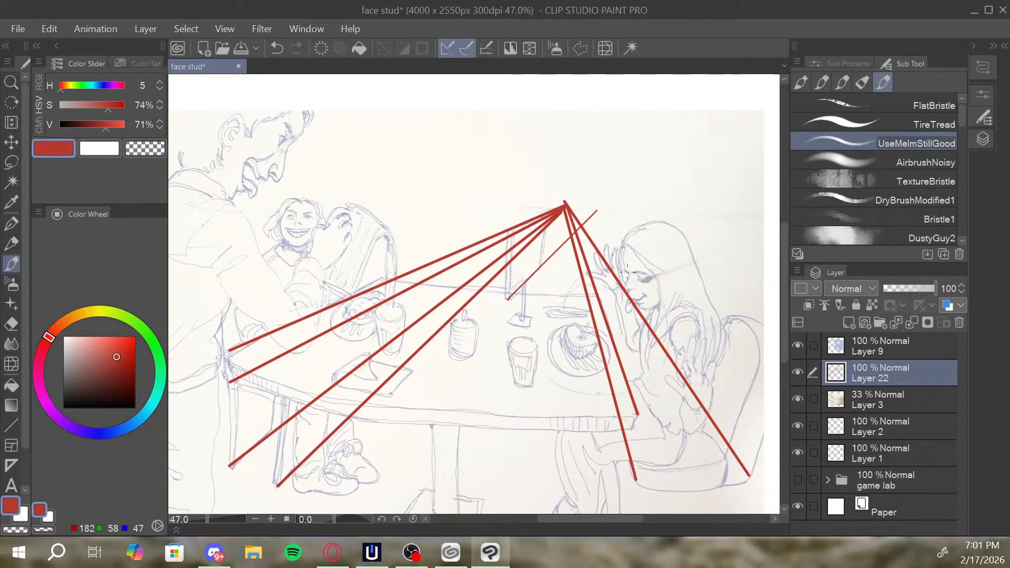
left_click_drag(567, 202, 642, 283)
scroll(665, 242, "up", 1)
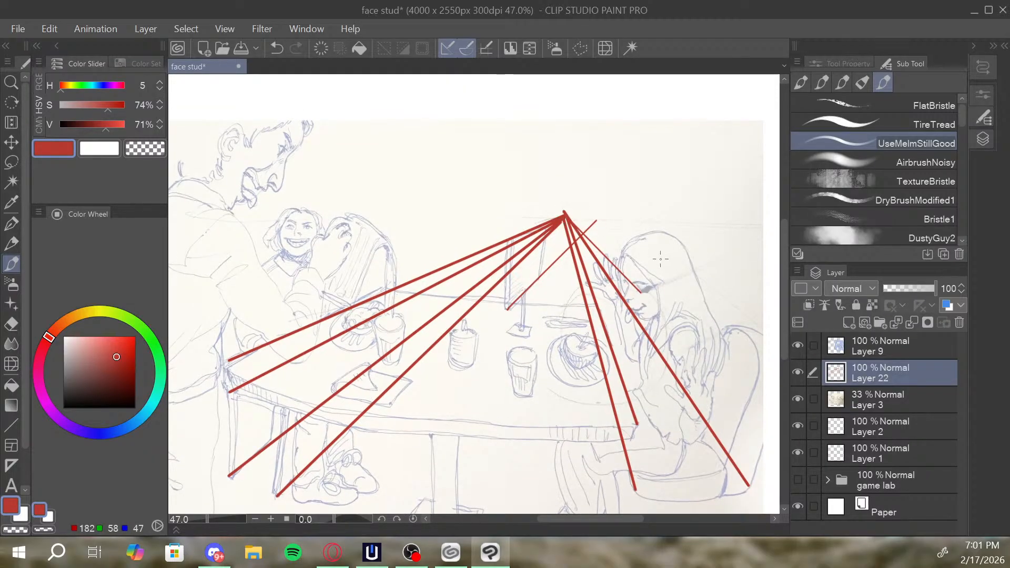
left_click_drag(566, 216, 662, 277)
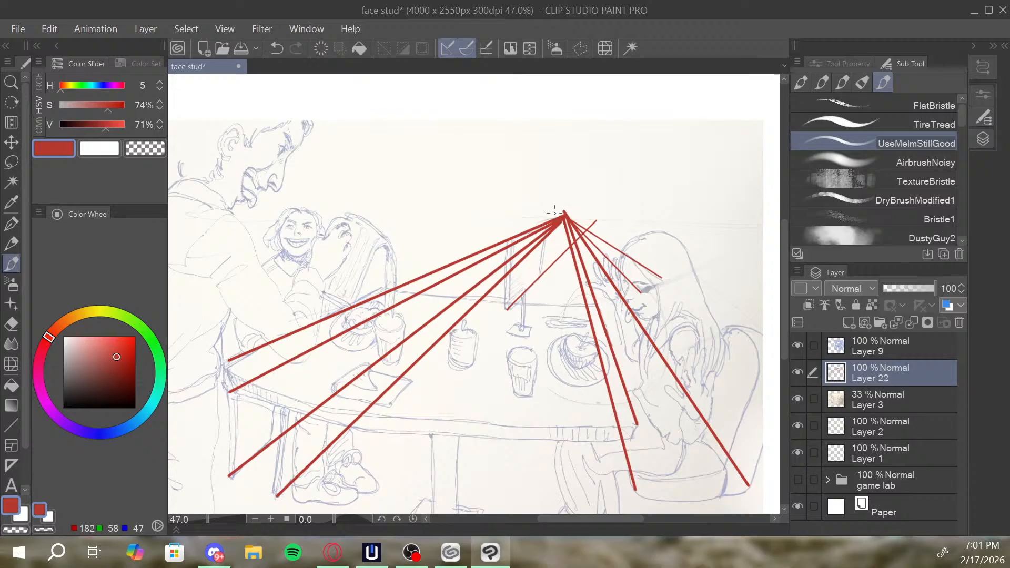
left_click_drag(567, 219, 700, 238)
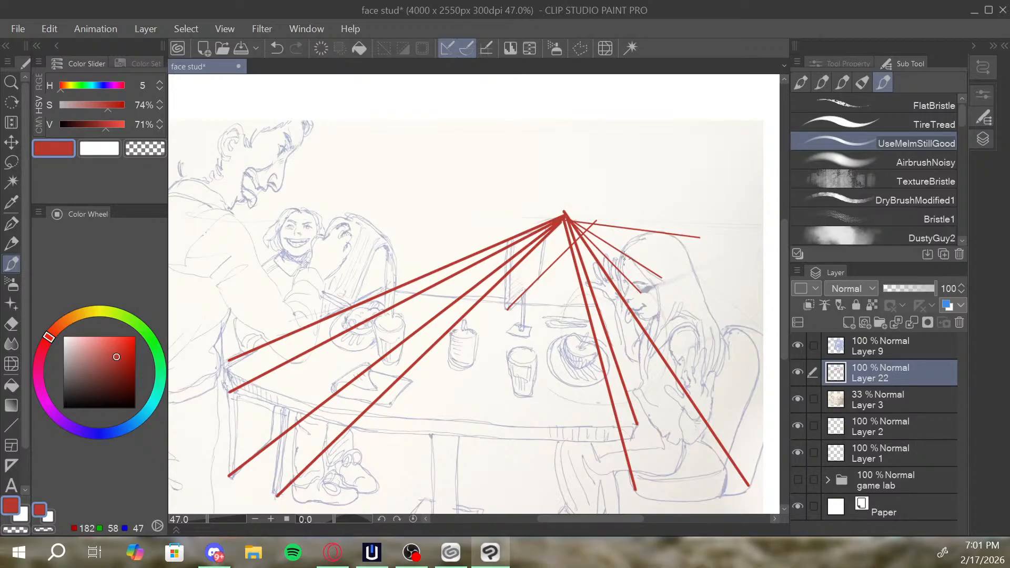
left_click(564, 215)
left_click(275, 214, "shift")
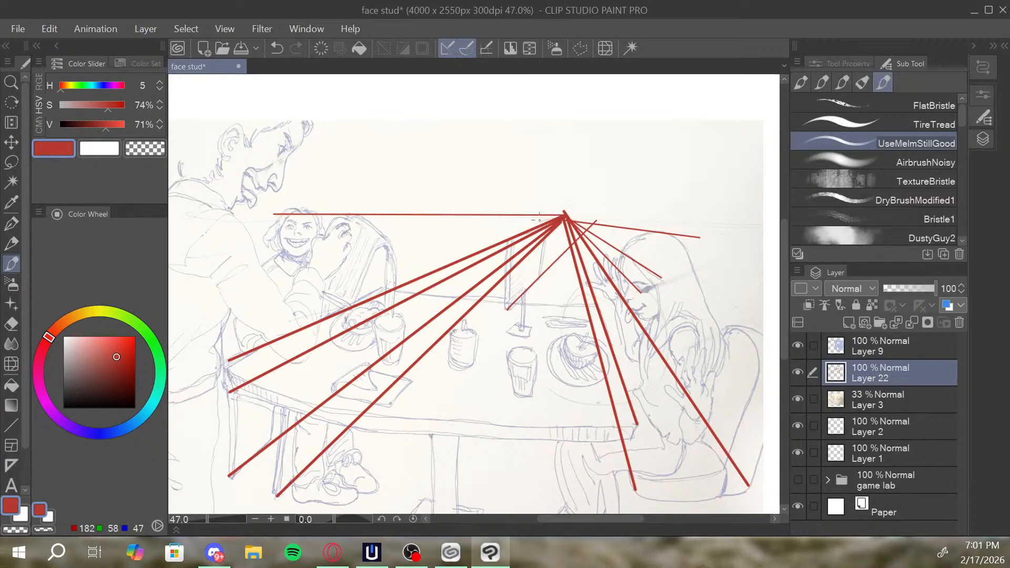
Draw two thin straight lines from the vanishing point to the front corners of the table's base plate.
left_click(565, 216)
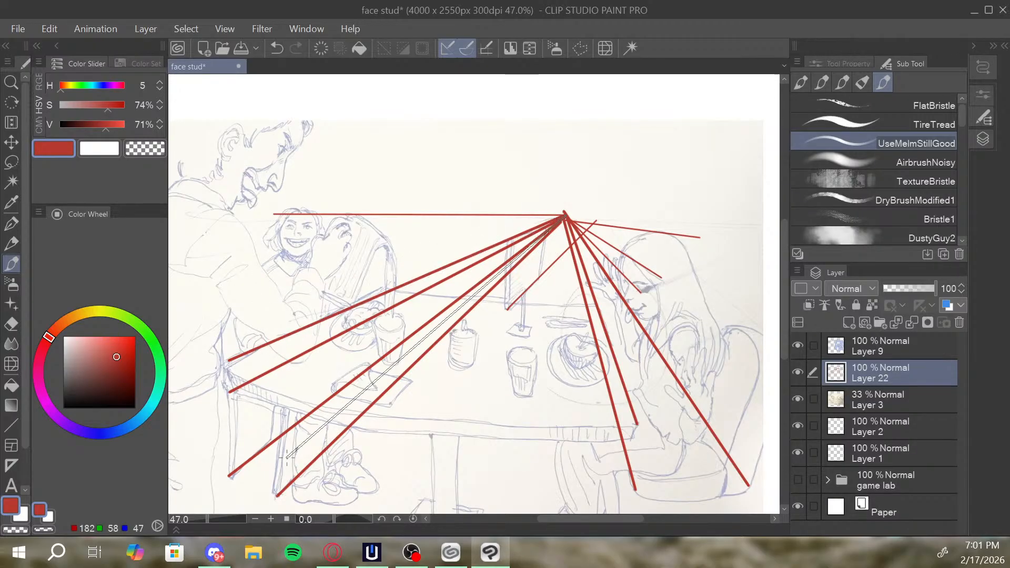
mouse_move(582, 310)
left_mouse_down()
mouse_move(602, 250)
mouse_move(594, 221)
left_mouse_up()
left_click_drag(577, 124, 488, 463)
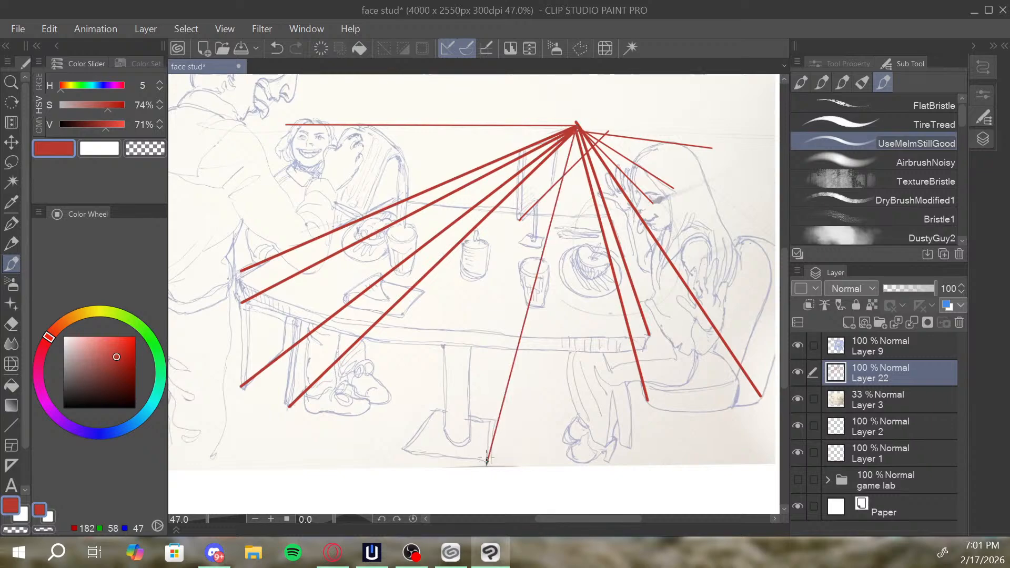
left_click(404, 450, "shift")
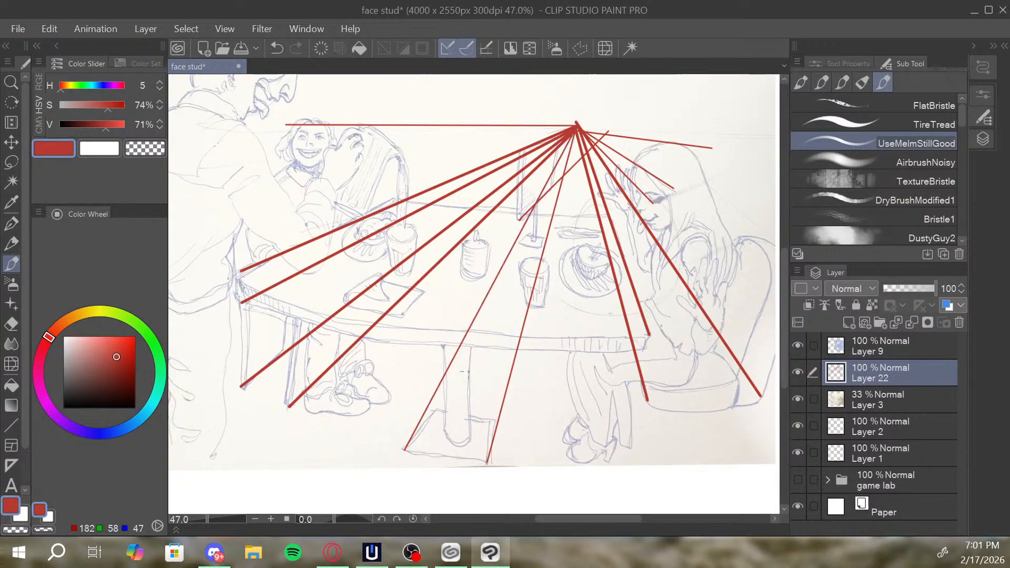
Fade the perspective-line layer to 17% opacity and add a new layer directly above the sketch photo layer.
left_click_drag(647, 224, 600, 262)
key("alt+space")
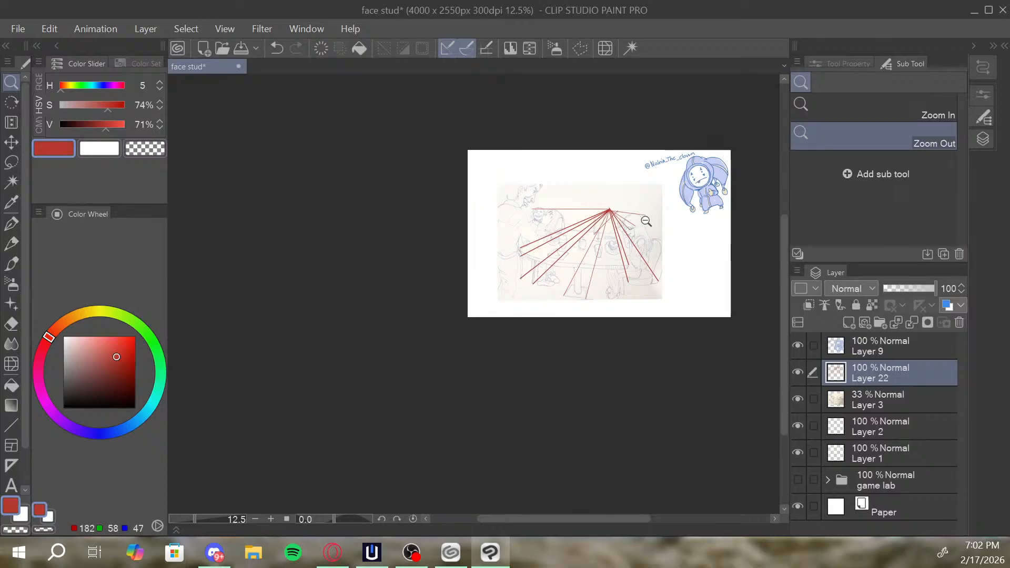
scroll(649, 219, "up", 3)
scroll(605, 259, "up", 1)
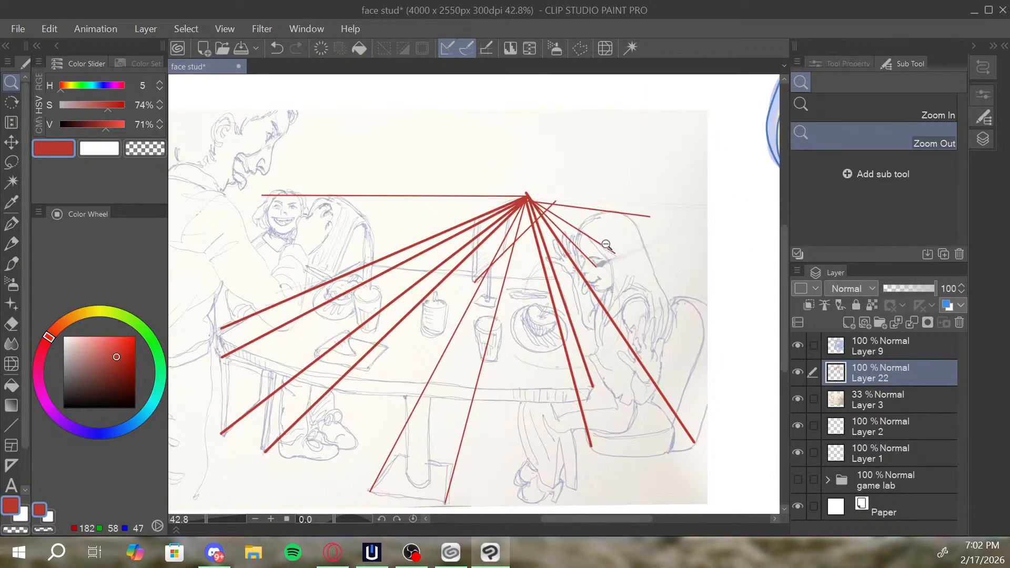
key("b")
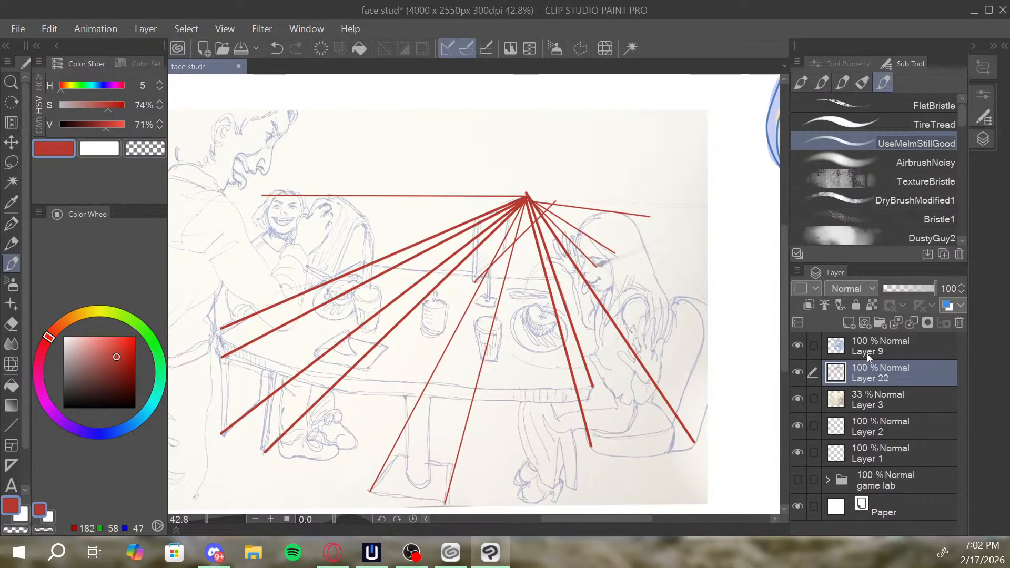
left_click_drag(931, 285, 892, 281)
left_click(886, 401)
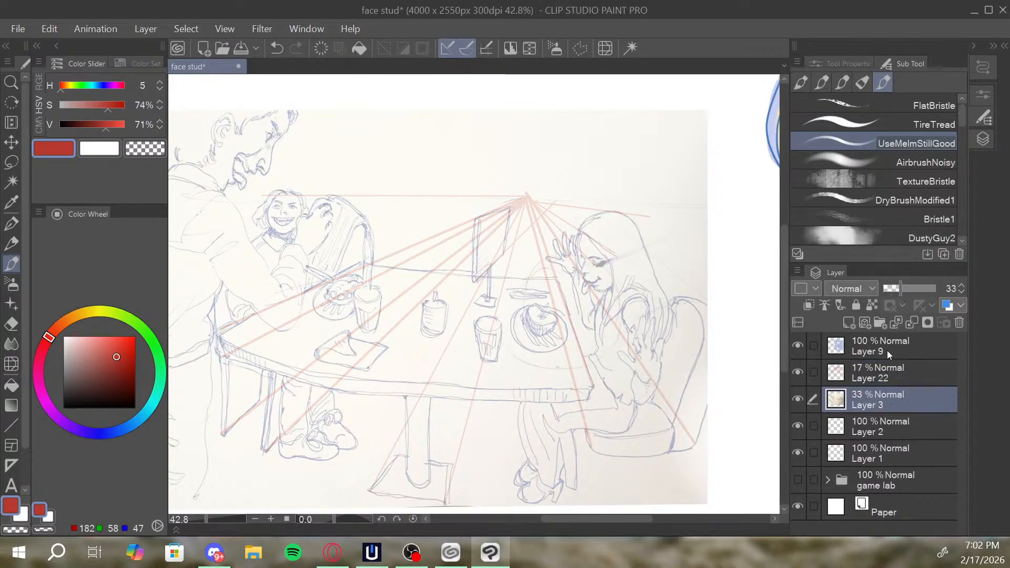
left_click(849, 322)
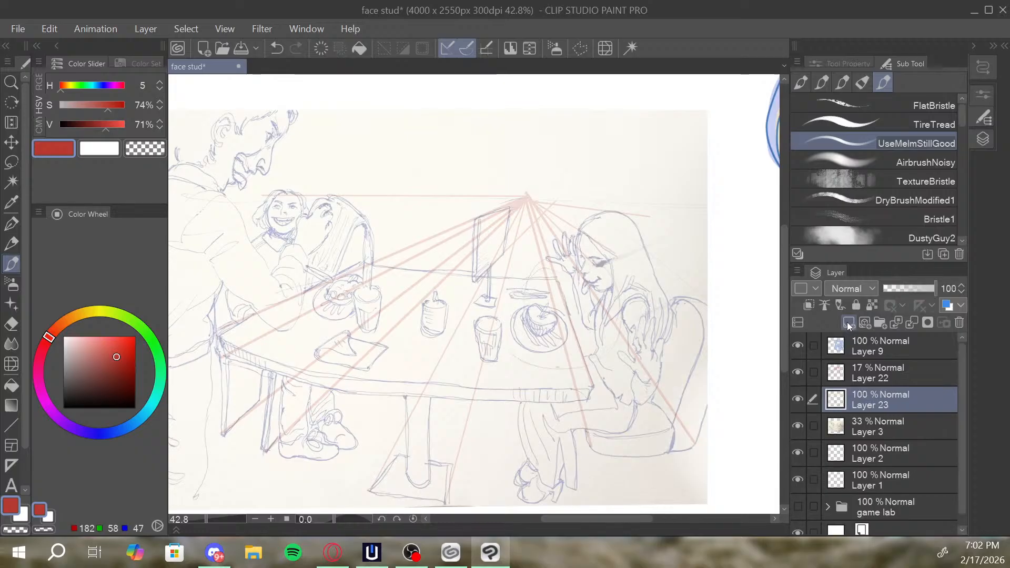
Sketch the seated woman's brow, closed eye and nose in red on the new layer, undoing the strokes that miss.
left_click_drag(566, 272, 605, 274)
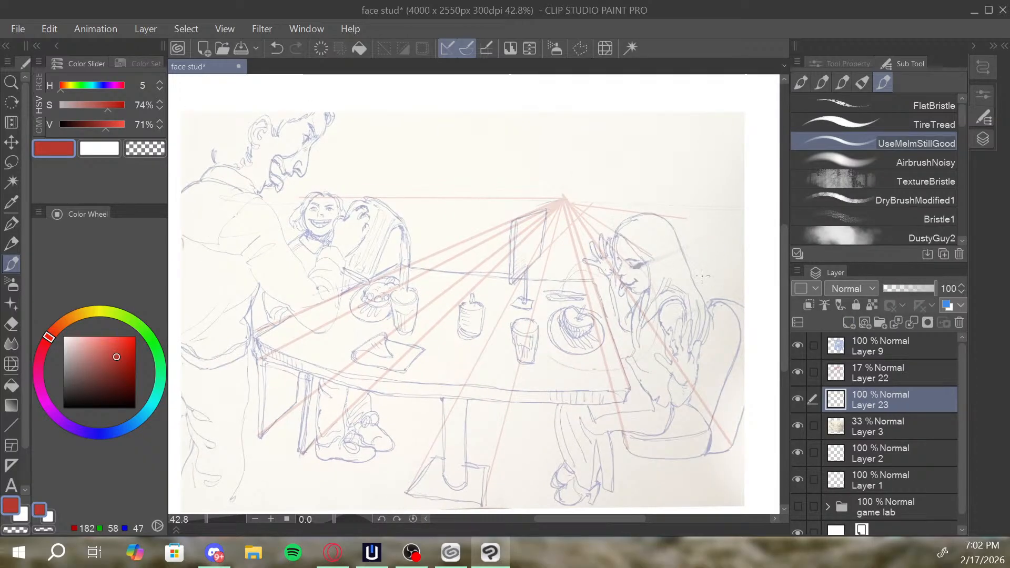
left_click_drag(694, 262, 707, 287)
key("ctrl+z")
left_click_drag(618, 254, 638, 260)
key("ctrl+z")
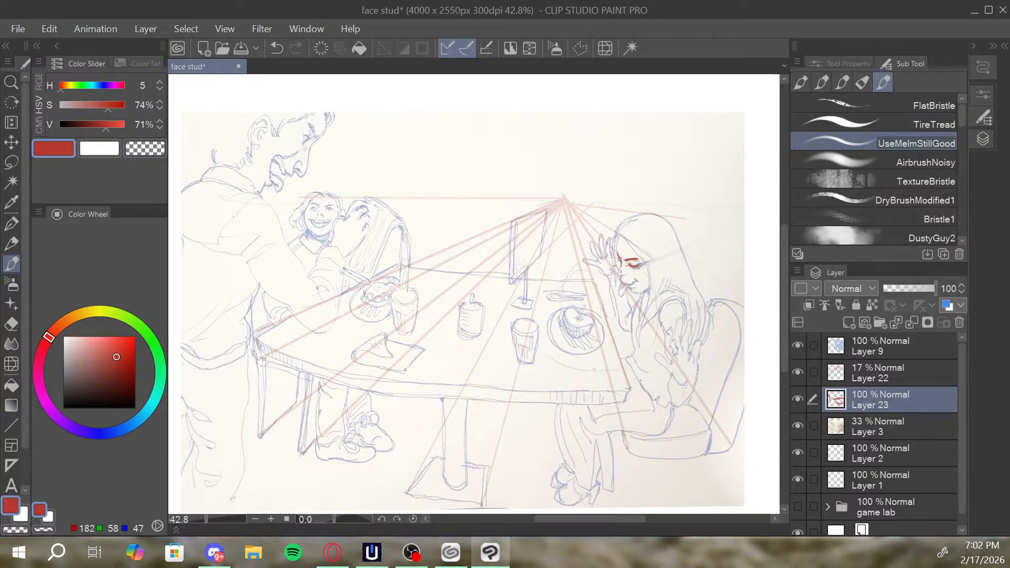
left_click_drag(621, 261, 622, 275)
key("ctrl+z")
key("ctrl+z")
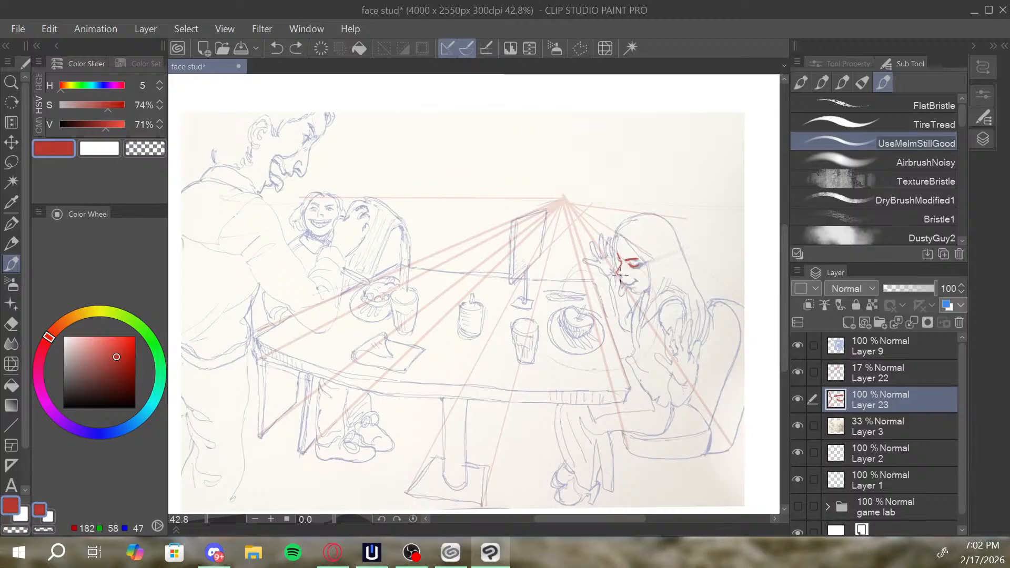
left_click_drag(621, 278, 625, 282)
Try a straight red line from the table's near left corner to its near right corner, undoing each attempt.
left_click_drag(666, 250, 679, 269)
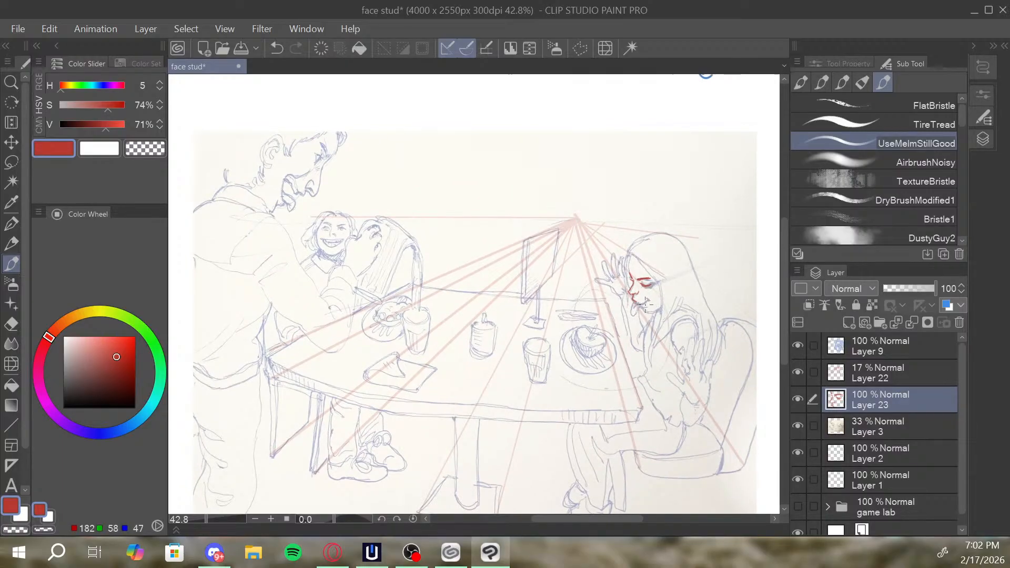
left_click_drag(649, 309, 648, 274)
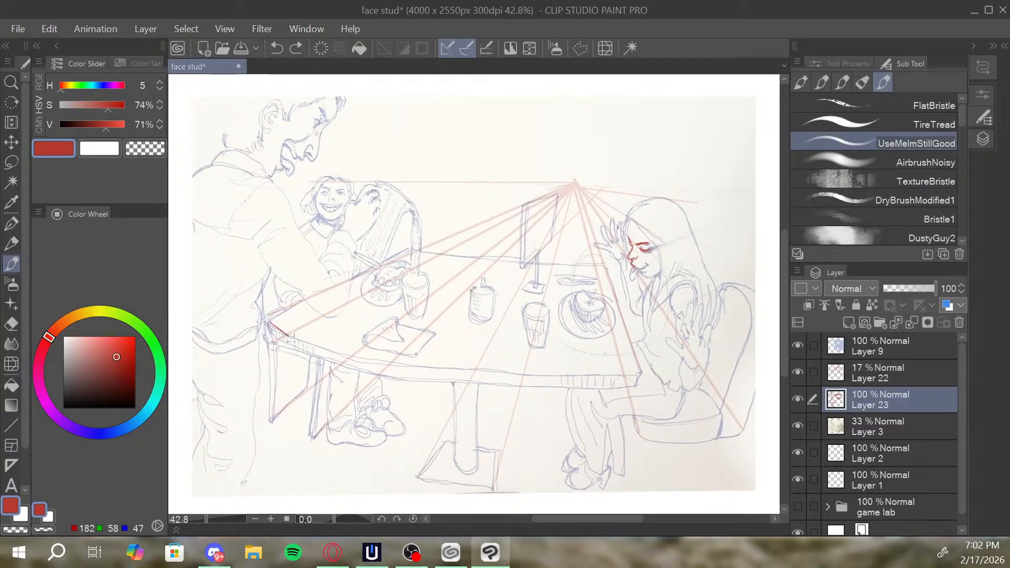
left_click_drag(270, 323, 636, 373)
key("ctrl+z")
mouse_move(264, 314)
left_mouse_down()
mouse_move(621, 357)
mouse_move(645, 370)
left_mouse_up()
key("ctrl+z")
left_click_drag(264, 313, 652, 369)
key("ctrl+z")
left_click_drag(267, 322, 640, 373)
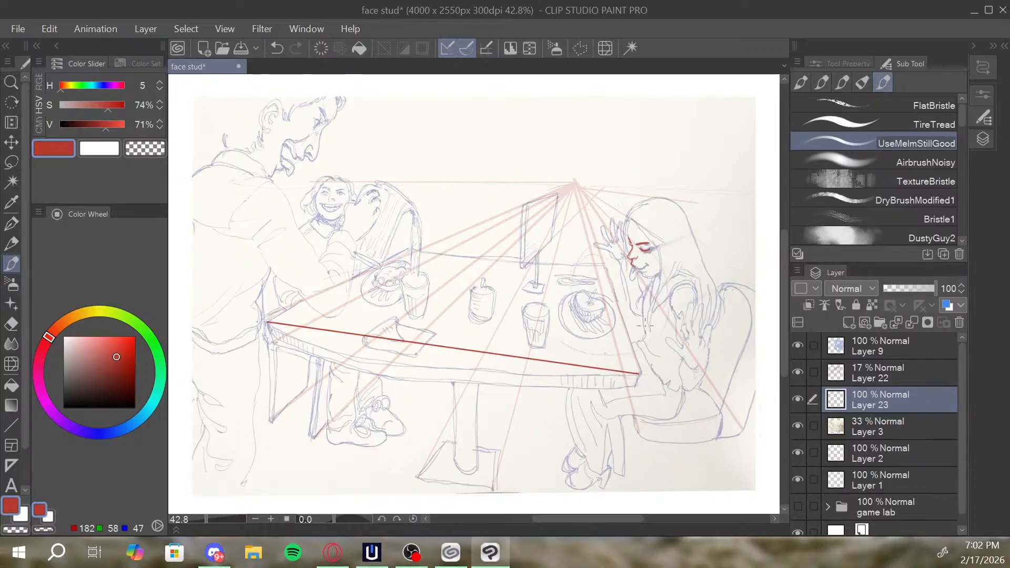
key("ctrl+z")
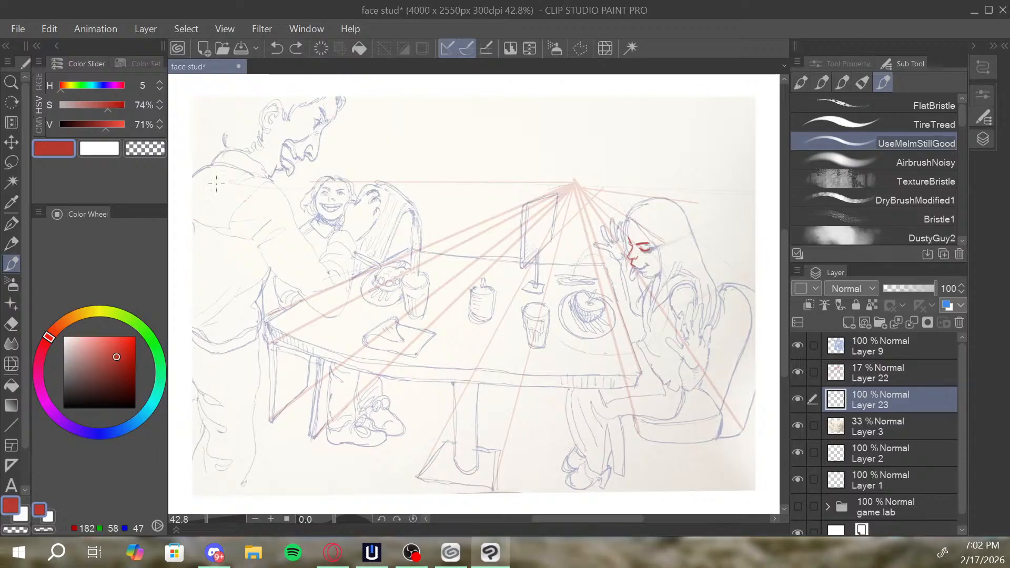
Draw a level red horizon line across the full width of the sketch near vanishing-point height and mark a dot near each end.
left_click_drag(194, 185, 758, 187)
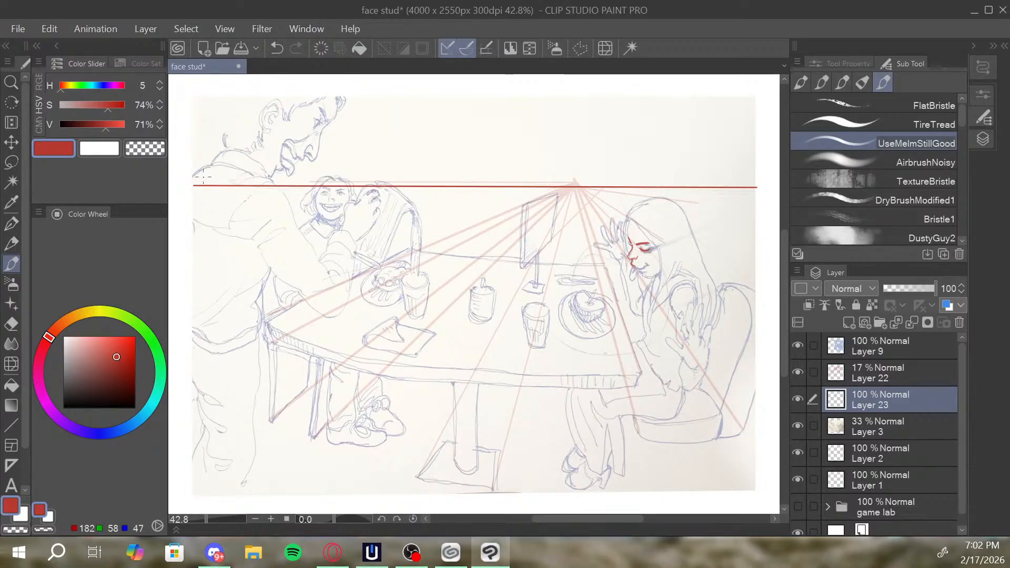
key("ctrl+z")
left_click(203, 186)
Draw a red curve from the horizon's left dot down to the table's front edge, redoing it to reach farther along the edge.
left_click_drag(203, 185, 309, 352)
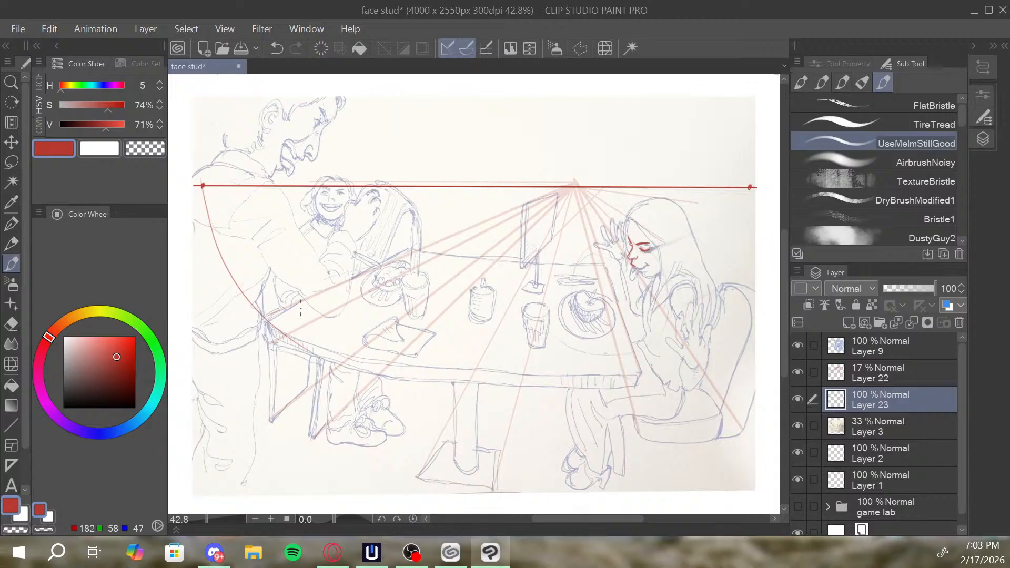
key("ctrl+z")
mouse_move(203, 185)
left_mouse_down()
mouse_move(314, 343)
mouse_move(431, 378)
left_mouse_up()
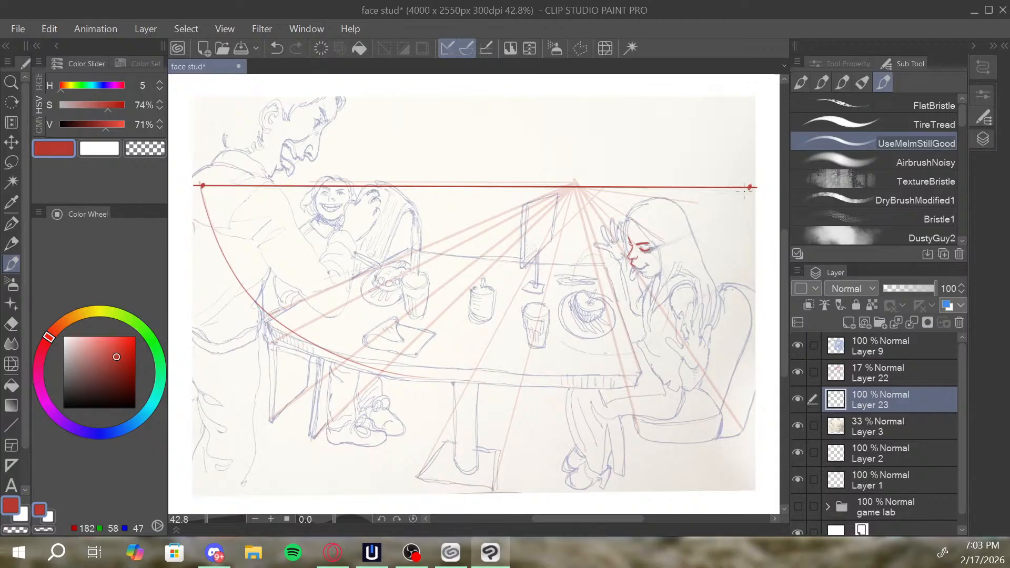
Extend the red guide into a rough oval with a mirrored lower curve from the horizon's right dot and arcs above the horizon from both dots.
left_click_drag(748, 189, 485, 378)
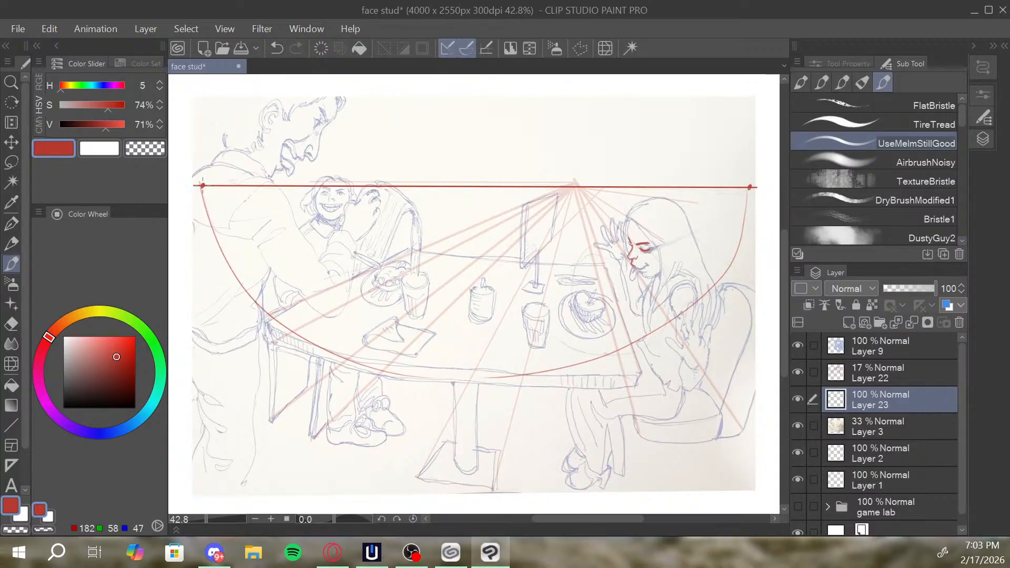
left_click_drag(203, 185, 545, 92)
mouse_move(750, 187)
left_mouse_down()
mouse_move(730, 142)
mouse_move(643, 96)
left_mouse_up()
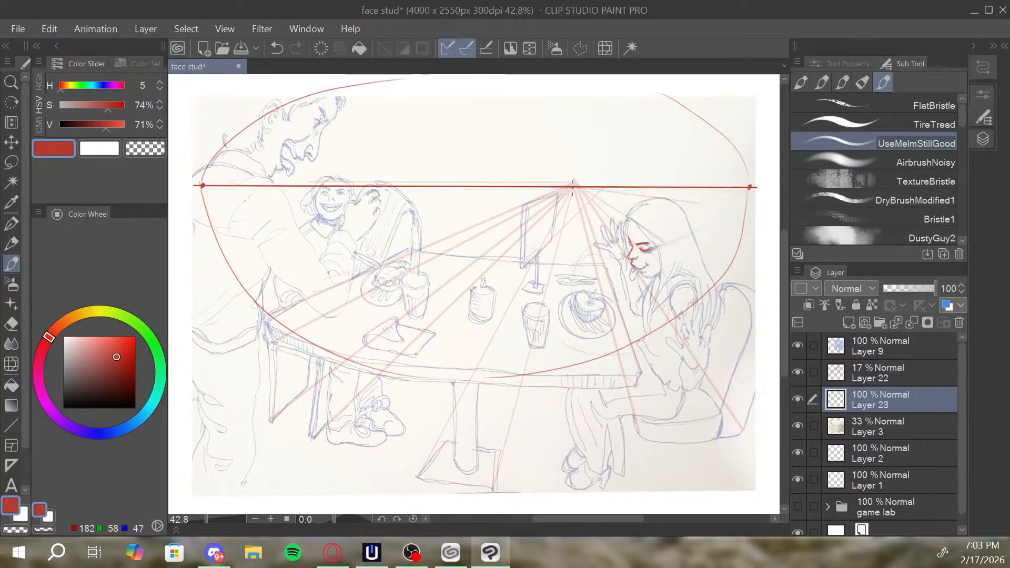
Draw five red curves fanning upward from the central vanishing point to both sides, redoing the ones that miss.
left_click_drag(510, 98, 574, 176)
key("ctrl+z")
mouse_move(510, 99)
left_mouse_down()
mouse_move(566, 182)
mouse_move(649, 87)
left_mouse_up()
mouse_move(572, 183)
left_mouse_down()
mouse_move(587, 96)
mouse_move(570, 108)
mouse_move(572, 171)
left_mouse_up()
key("ctrl+z")
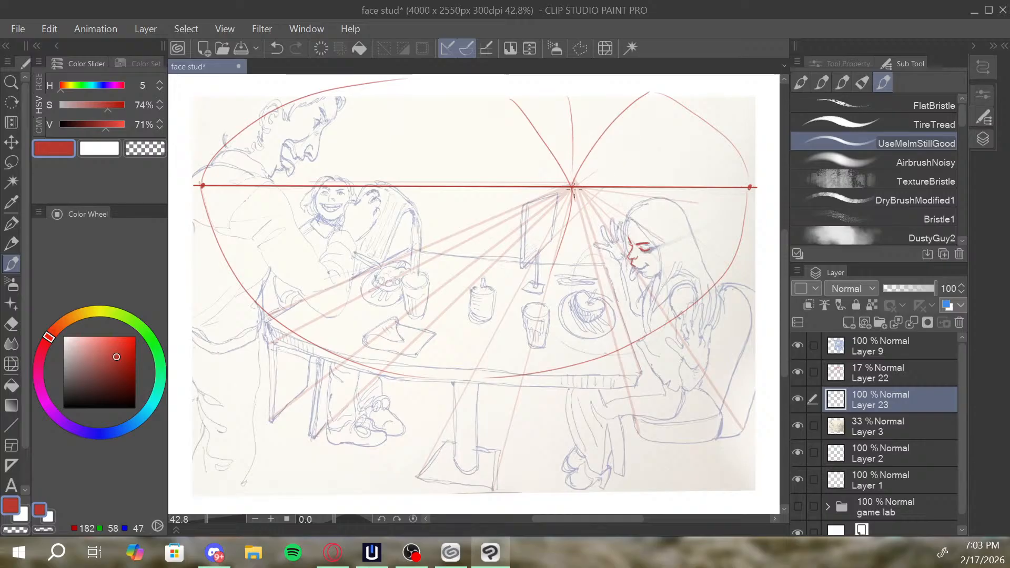
left_click_drag(575, 184, 689, 106)
key("ctrl+z")
left_click_drag(574, 185, 700, 114)
left_click_drag(567, 186, 369, 111)
key("ctrl+z")
left_click_drag(565, 184, 343, 108)
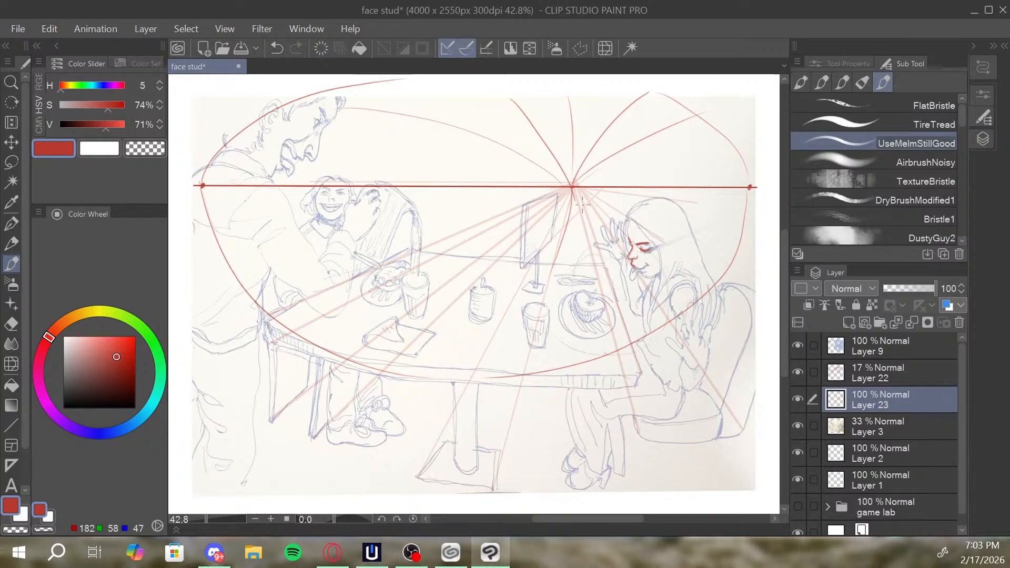
left_click_drag(622, 184, 628, 200)
mouse_move(697, 172)
left_mouse_down()
mouse_move(665, 176)
mouse_move(703, 181)
left_mouse_up()
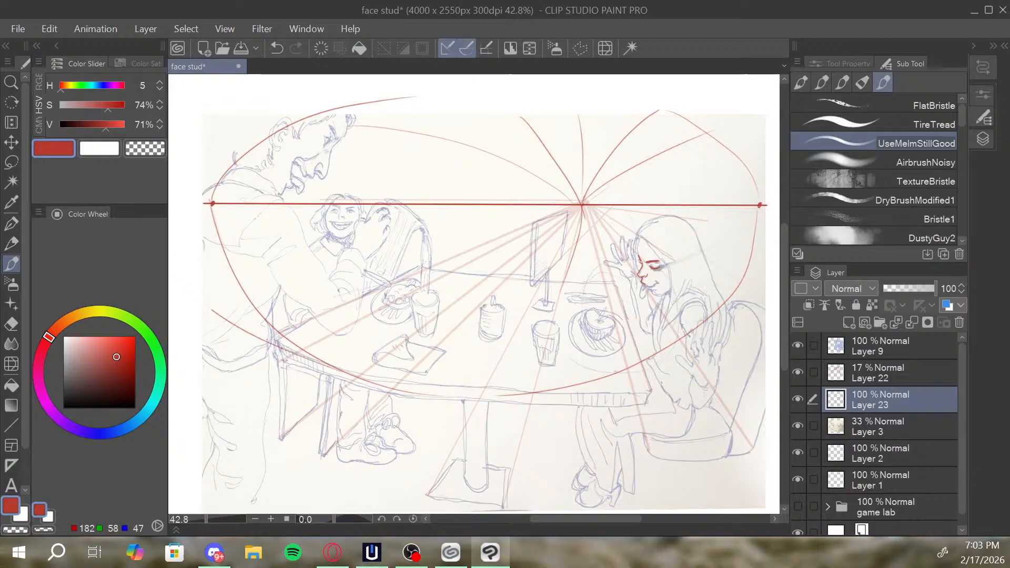
left_click_drag(621, 301, 579, 257)
key("ctrl+z")
key("slash")
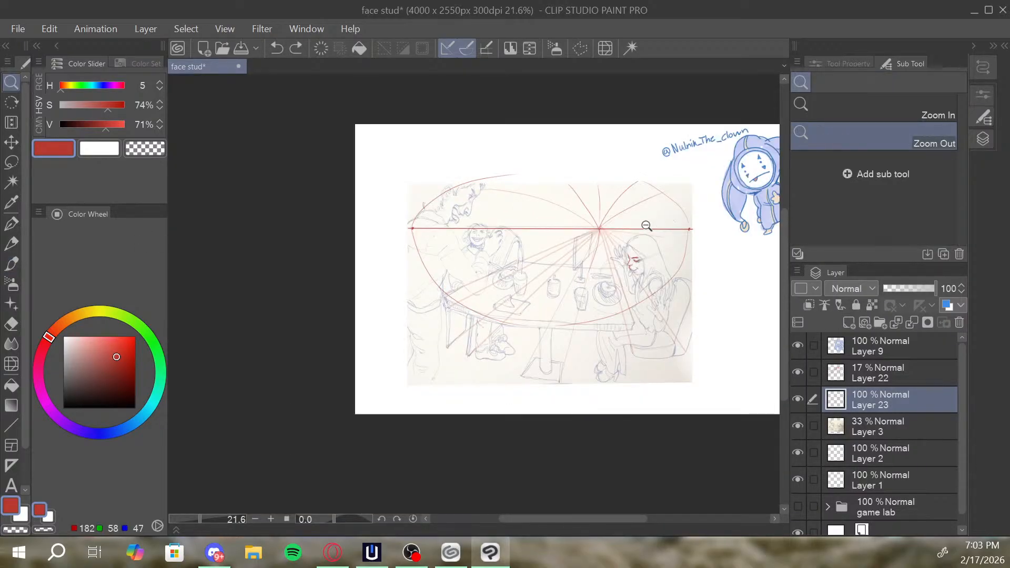
left_click_drag(643, 216, 662, 201)
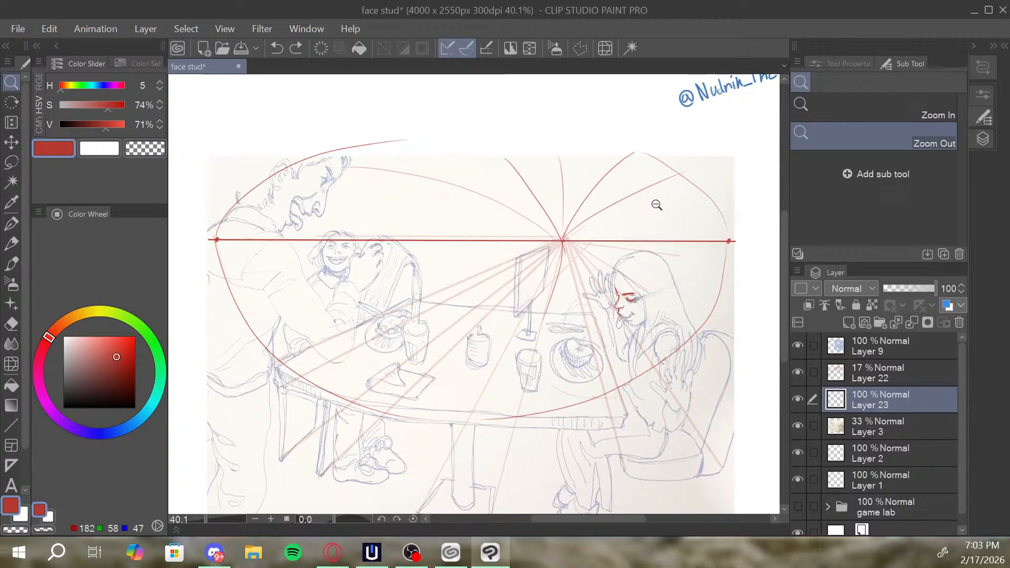
key("b")
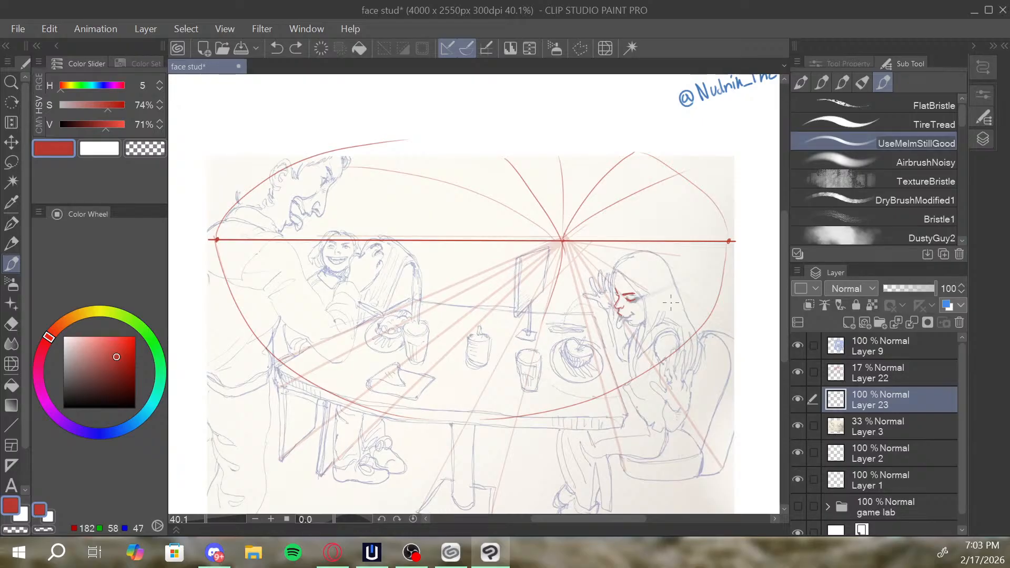
scroll(671, 303, "down", 3)
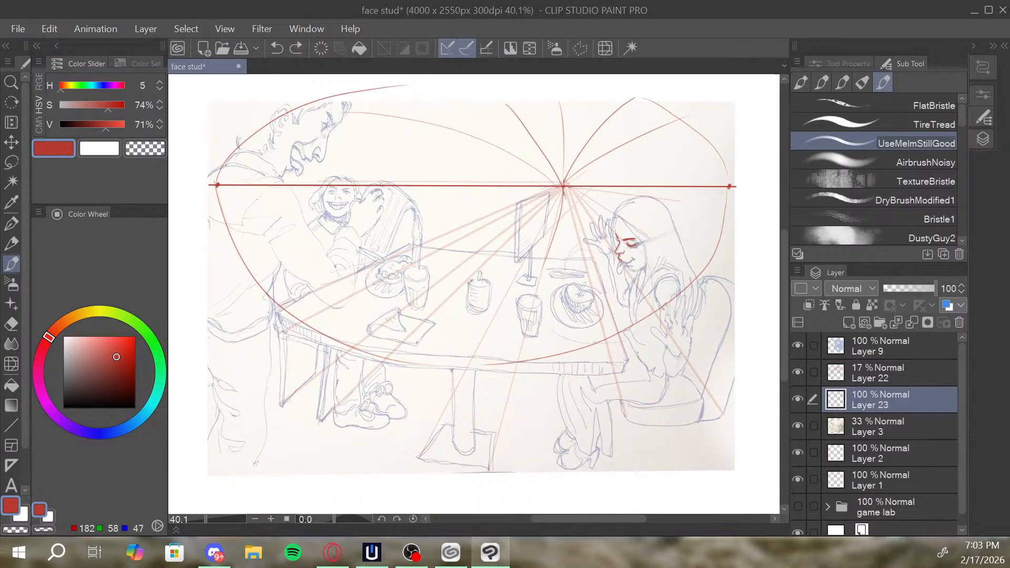
key("space")
mouse_move(646, 328)
left_mouse_down()
mouse_move(637, 347)
mouse_move(601, 344)
mouse_move(604, 326)
left_mouse_up()
key("alt+space")
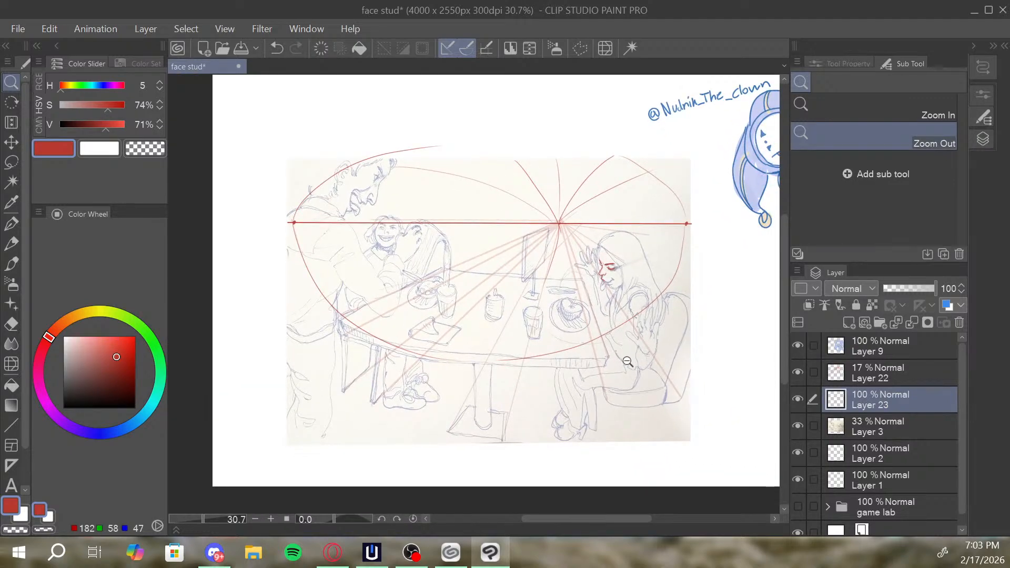
key("b")
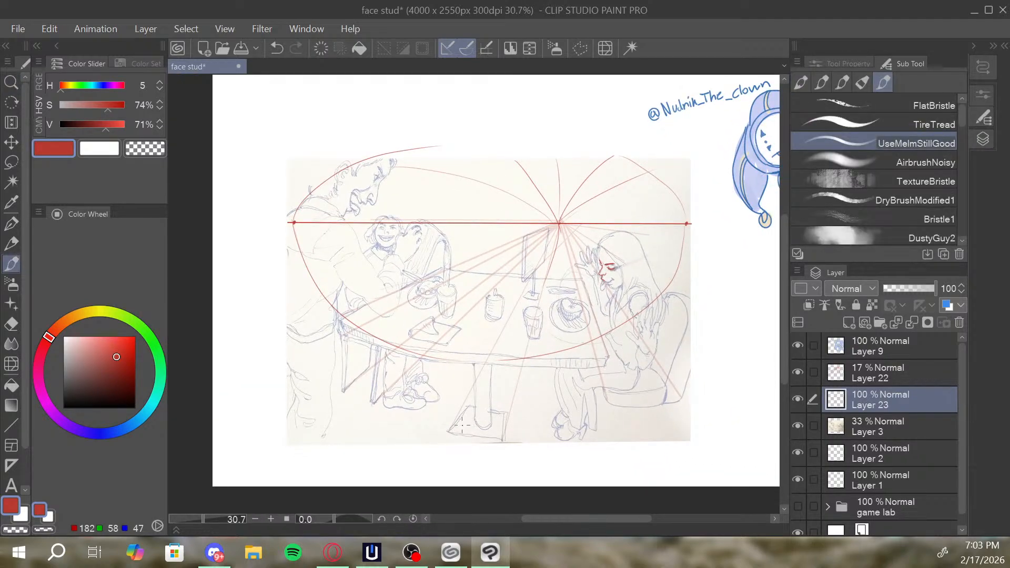
left_click_drag(337, 316, 360, 400)
key("ctrl+z")
left_click_drag(322, 262, 376, 438)
key("ctrl+z")
left_click_drag(315, 232, 374, 400)
key("ctrl+z")
left_click_drag(314, 228, 375, 401)
key("ctrl+z")
left_click_drag(355, 365, 339, 314)
key("ctrl+z")
mouse_move(342, 391)
left_mouse_down()
mouse_move(341, 317)
mouse_move(360, 380)
left_mouse_up()
key("ctrl+z")
key("ctrl+z")
key("ctrl+z")
Draw the two supports under the table's left end in red, bowing inward toward the bottom.
left_click_drag(339, 329, 364, 390)
left_click_drag(374, 348, 380, 396)
left_click_drag(376, 352, 392, 404)
Draw the table's central pedestal in red as two curved lines tapering down to its base, redoing the first side.
left_click_drag(643, 339, 631, 326)
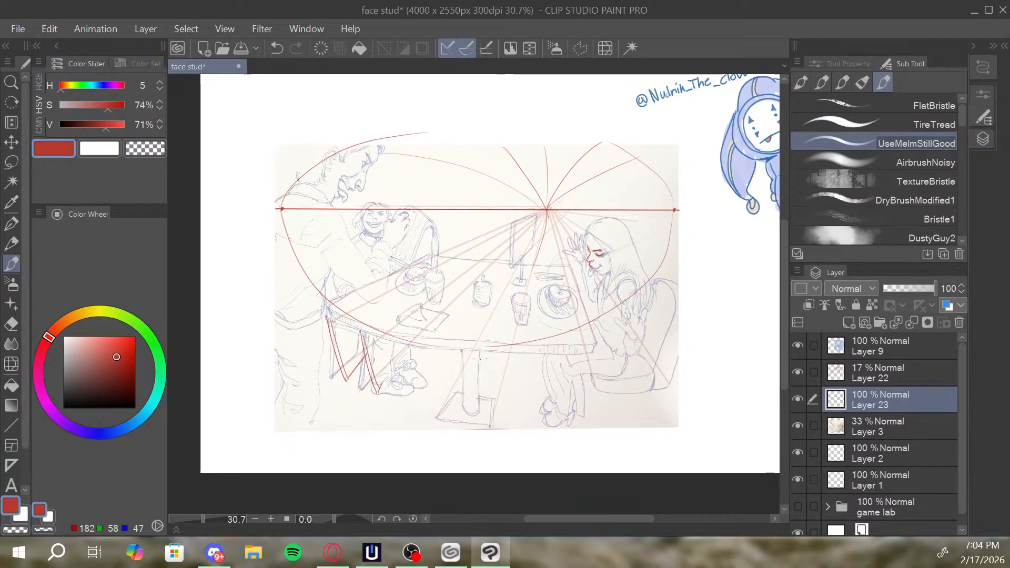
left_click_drag(460, 352, 473, 407)
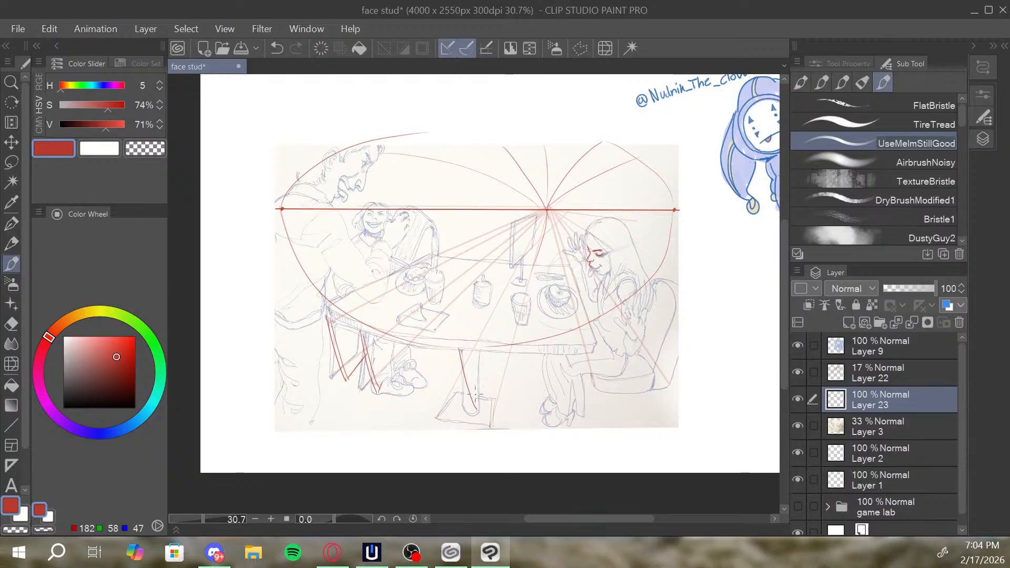
key("ctrl+z")
mouse_move(461, 349)
left_mouse_down()
mouse_move(471, 408)
mouse_move(480, 407)
mouse_move(470, 406)
mouse_move(477, 350)
left_mouse_up()
scroll(387, 341, "up", 1)
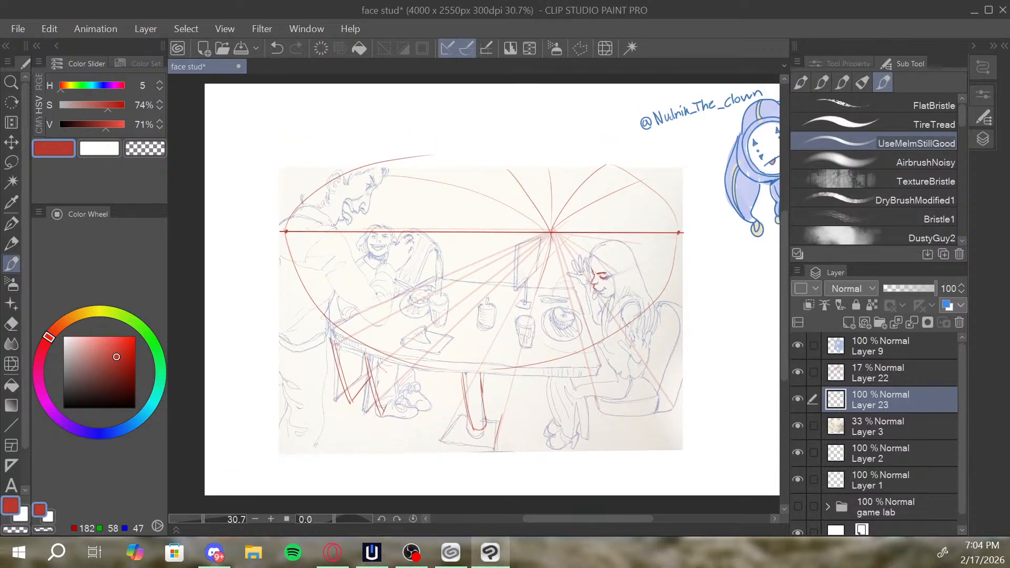
With the Textured pen, mark the tabletop's thickness with short heavy red strokes at its near right and near left corners.
left_click_drag(639, 293, 653, 334)
left_click_drag(654, 331, 658, 274)
left_click_drag(600, 292, 626, 276)
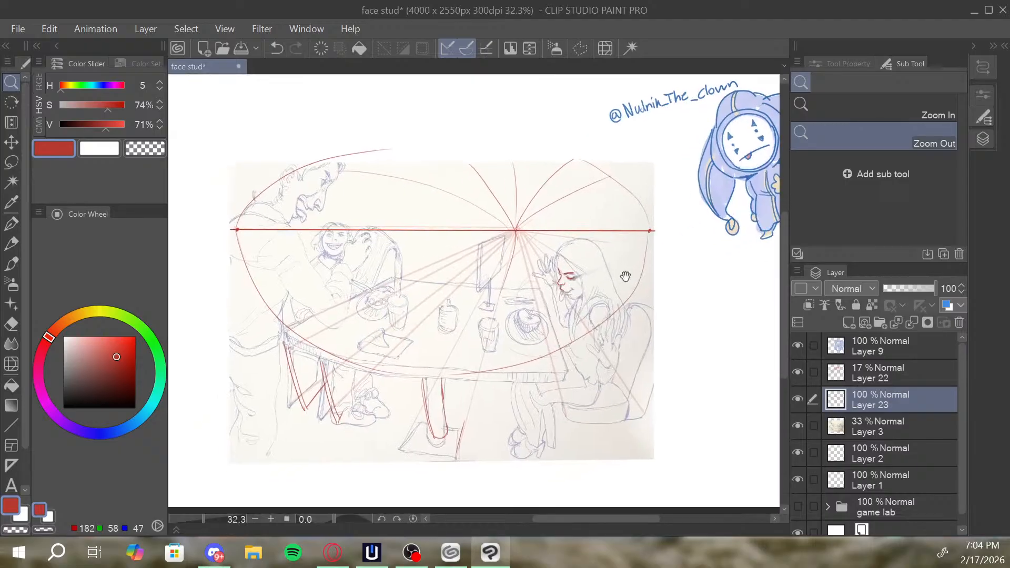
key("p")
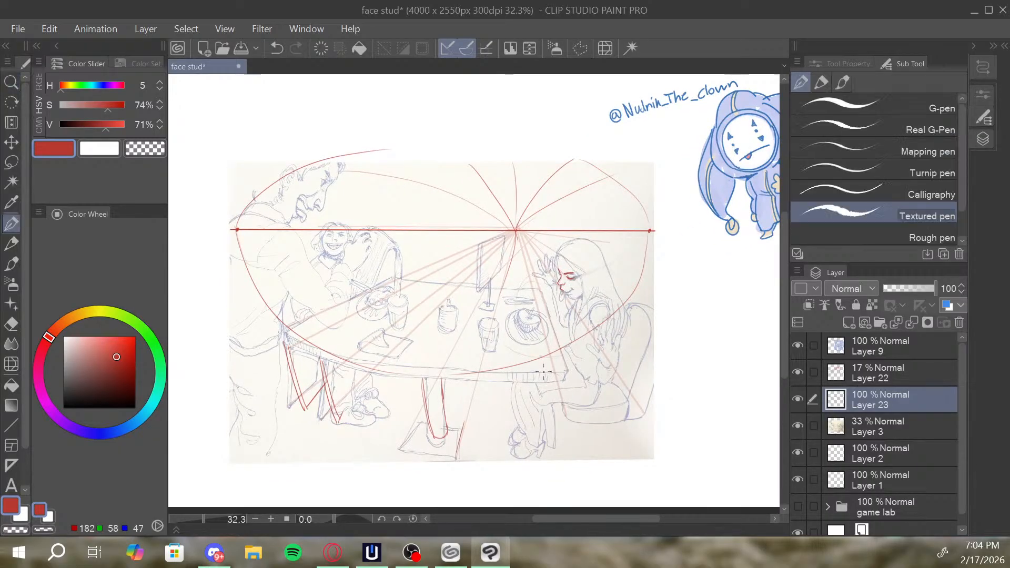
left_click_drag(567, 371, 561, 380)
left_click_drag(287, 331, 295, 347)
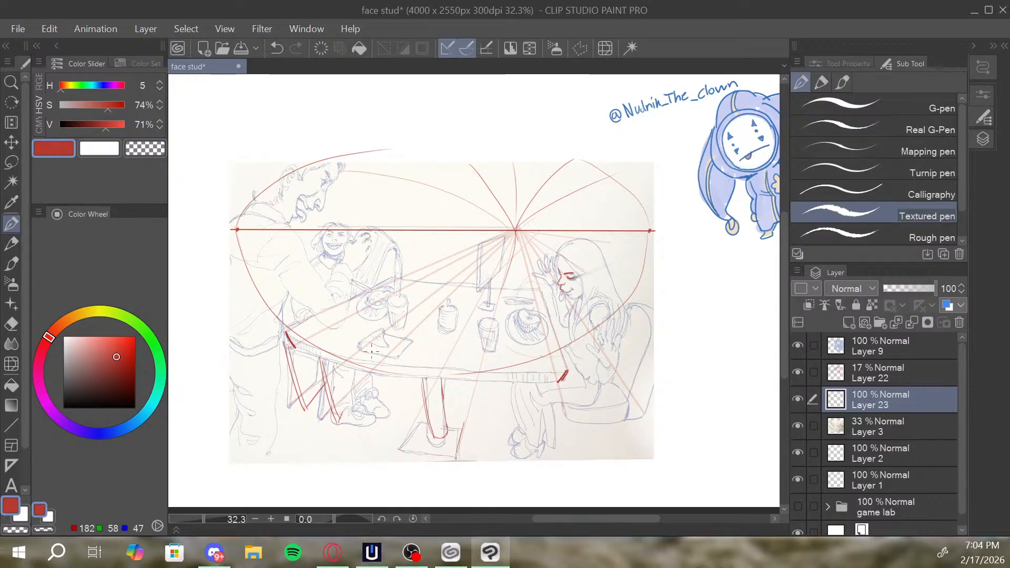
Draw the tabletop's lower and upper front edges as heavy parallel red curves between the two near corners, redoing strokes that miss.
left_click_drag(295, 345, 414, 385)
key("ctrl+z")
mouse_move(294, 346)
left_mouse_down()
mouse_move(397, 378)
mouse_move(473, 381)
mouse_move(538, 377)
mouse_move(566, 361)
left_mouse_up()
key("ctrl+z")
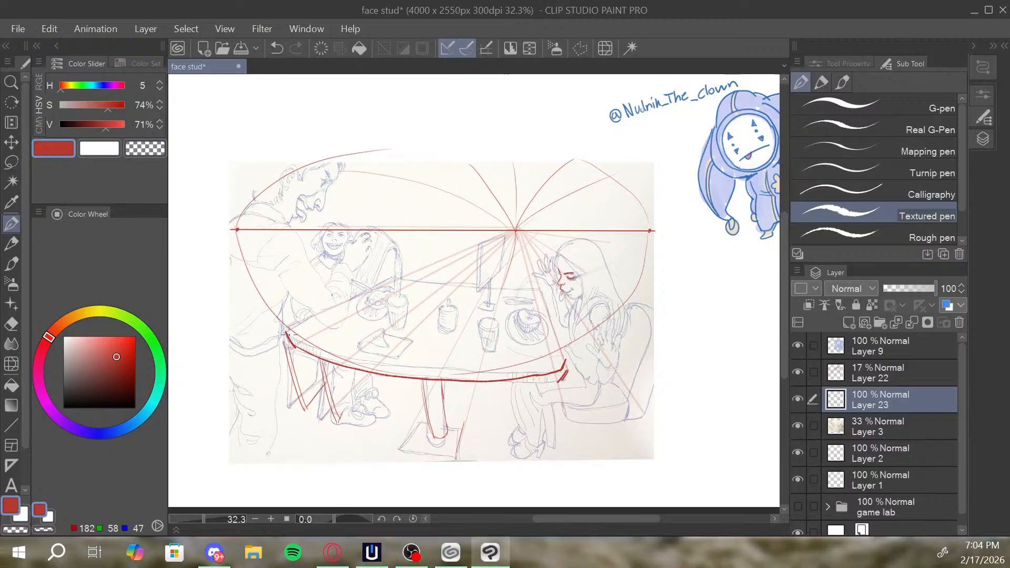
left_click_drag(286, 332, 350, 364)
key("ctrl+z")
mouse_move(287, 333)
left_mouse_down()
mouse_move(328, 355)
mouse_move(409, 372)
mouse_move(559, 362)
left_mouse_up()
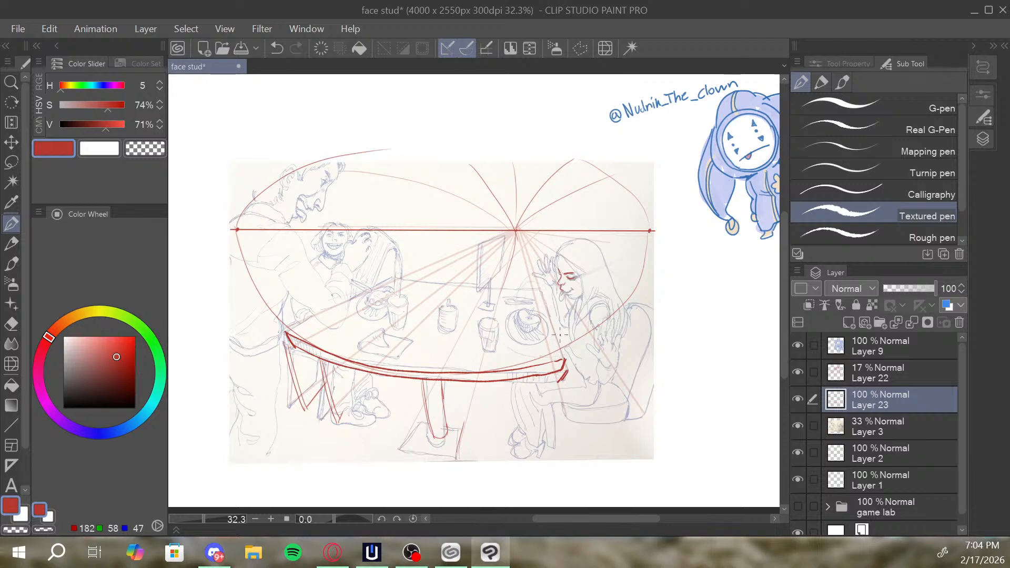
Draw the tabletop's left and right side edges in heavy red, receding from the near corners toward the vanishing point.
left_click_drag(285, 331, 376, 284)
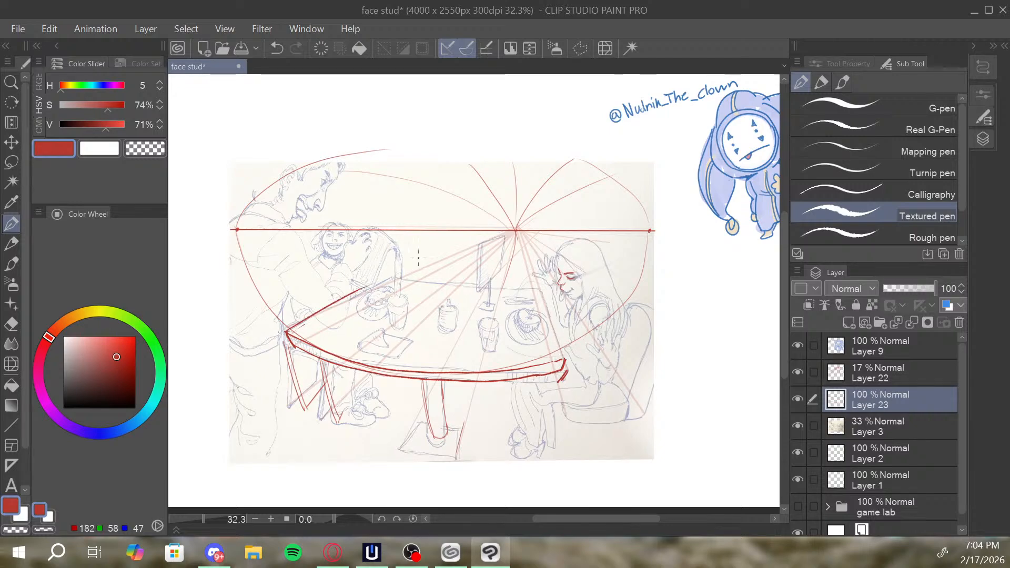
key("ctrl+z")
left_click_drag(286, 332, 387, 287)
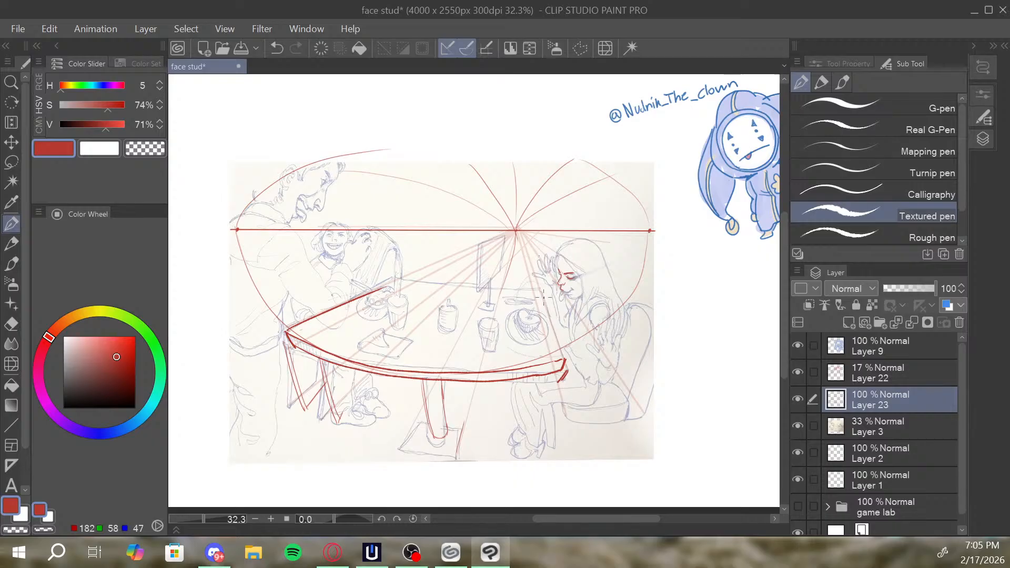
left_click_drag(544, 297, 563, 362)
Draw a slanted red stroke along the right side of the pedestal's base, and switch back to the UseMeImStillGood brush.
left_click_drag(469, 421, 447, 382)
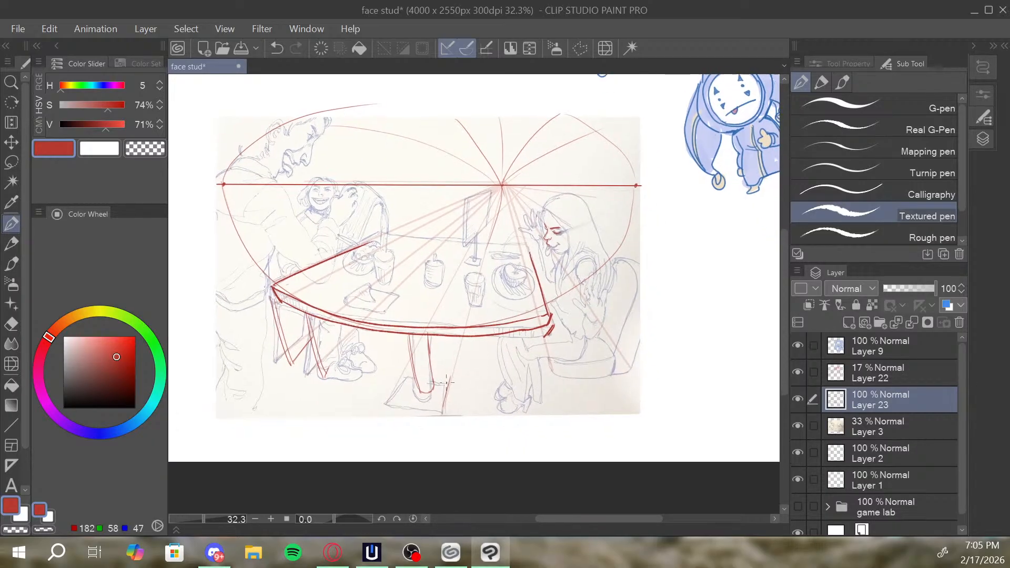
left_click_drag(443, 416, 451, 385)
mouse_move(521, 311)
left_mouse_down()
mouse_move(513, 330)
mouse_move(536, 322)
left_mouse_up()
key("b")
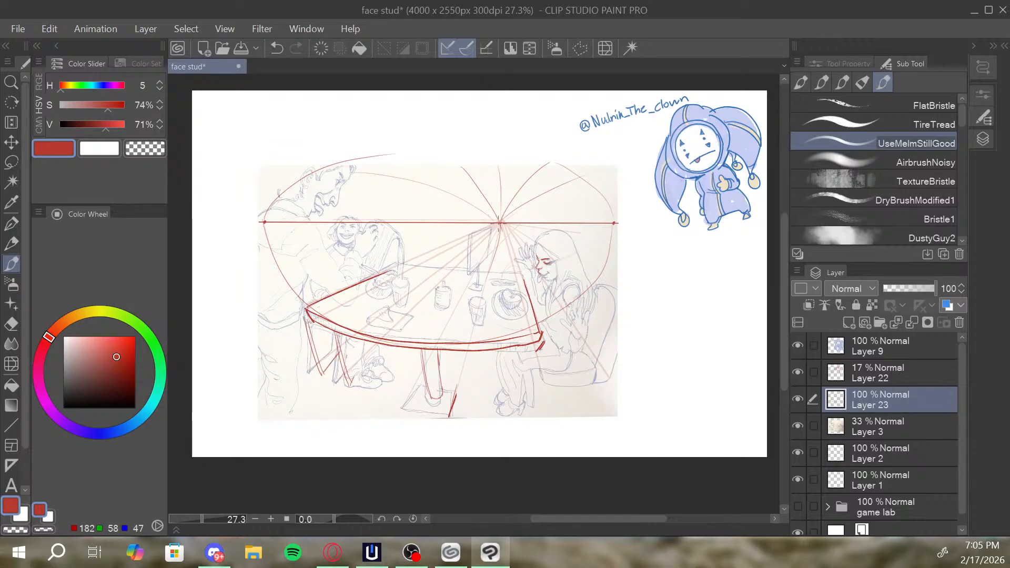
mouse_move(501, 220)
left_mouse_down()
mouse_move(500, 203)
mouse_move(500, 245)
left_mouse_up()
left_click_drag(614, 241, 614, 196)
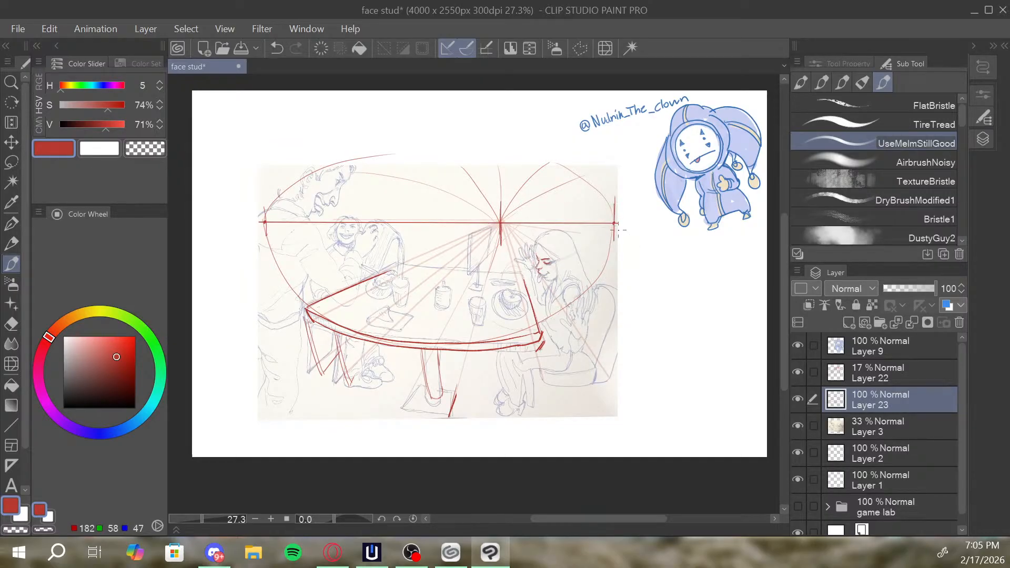
key("ctrl+z")
key("ctrl+z")
key("ctrl+z")
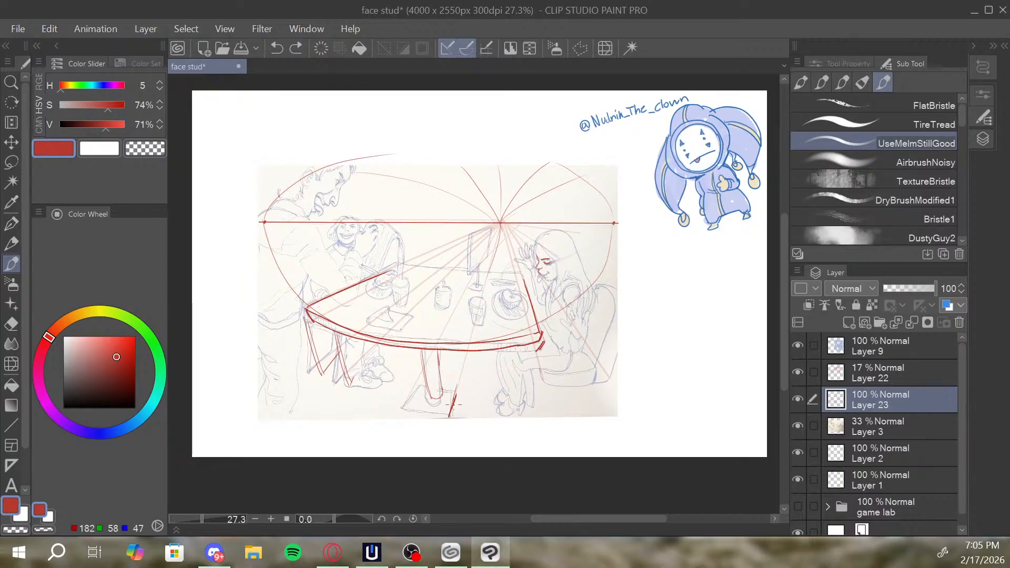
left_click_drag(314, 323, 408, 446)
left_click_drag(291, 284, 403, 102)
key("ctrl+z")
mouse_move(306, 281)
left_mouse_down()
mouse_move(436, 102)
mouse_move(532, 200)
mouse_move(561, 259)
left_mouse_up()
mouse_move(509, 121)
left_mouse_down()
mouse_move(580, 285)
mouse_move(573, 266)
left_mouse_up()
key("ctrl+z")
key("ctrl+z")
key("ctrl+z")
key("ctrl+z")
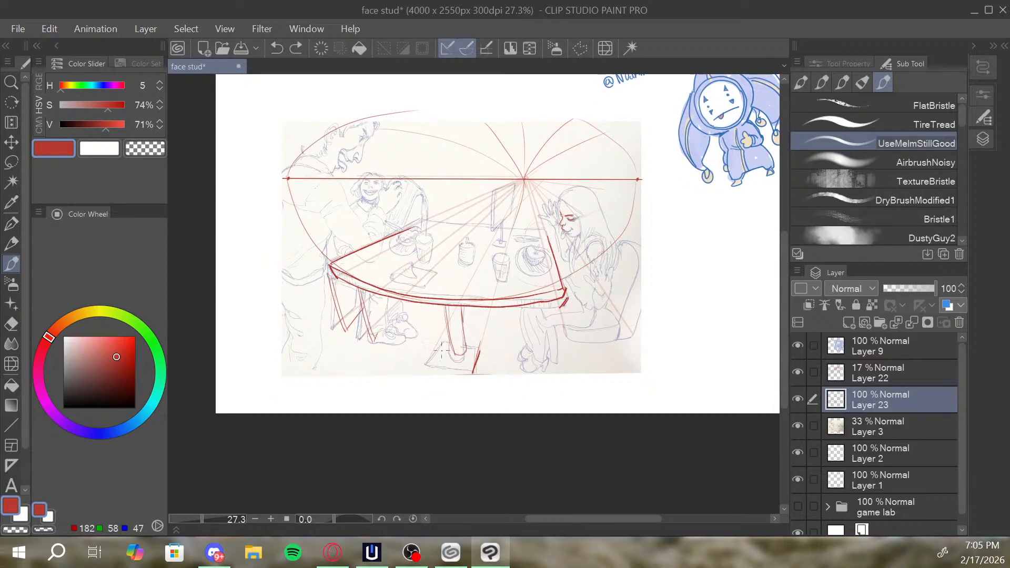
Outline the remaining sides of the pedestal's base plate in red.
mouse_move(424, 365)
left_mouse_down()
mouse_move(445, 339)
mouse_move(468, 370)
mouse_move(480, 345)
left_mouse_up()
left_click_drag(577, 241, 571, 268)
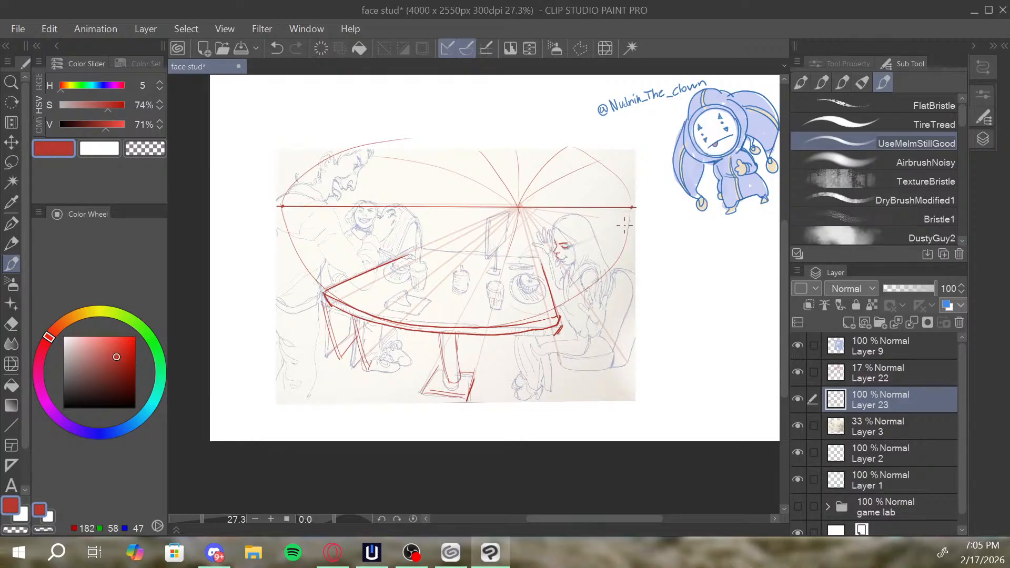
left_click_drag(583, 370, 610, 343)
left_click_drag(545, 355, 589, 374)
key("ctrl+z")
key("ctrl+z")
key("ctrl+z")
Hide Layer 23 and, on a new layer, draw the tabletop's front edge as a deeper red curve continuing up its right side.
left_click(799, 399)
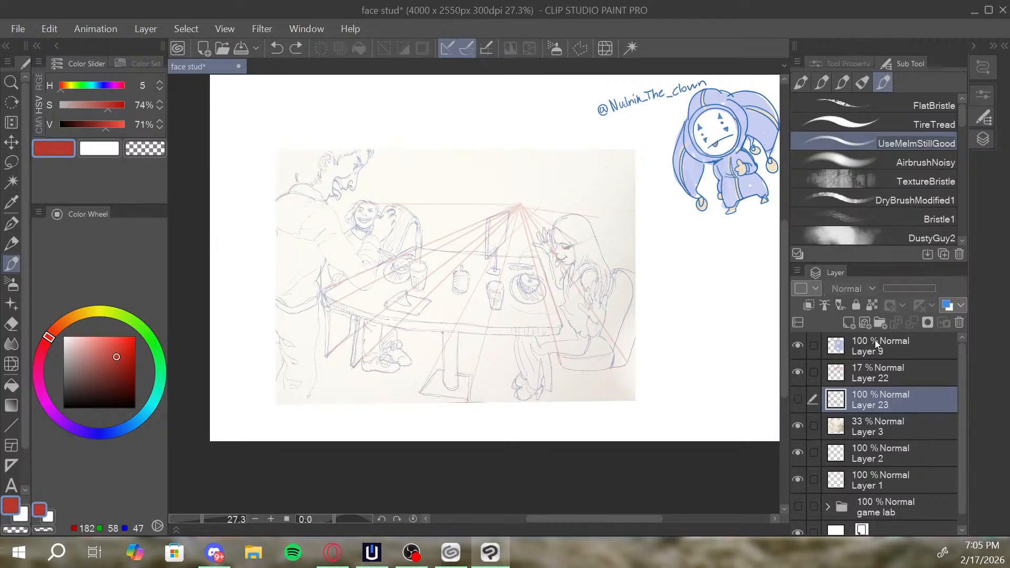
left_click(849, 323)
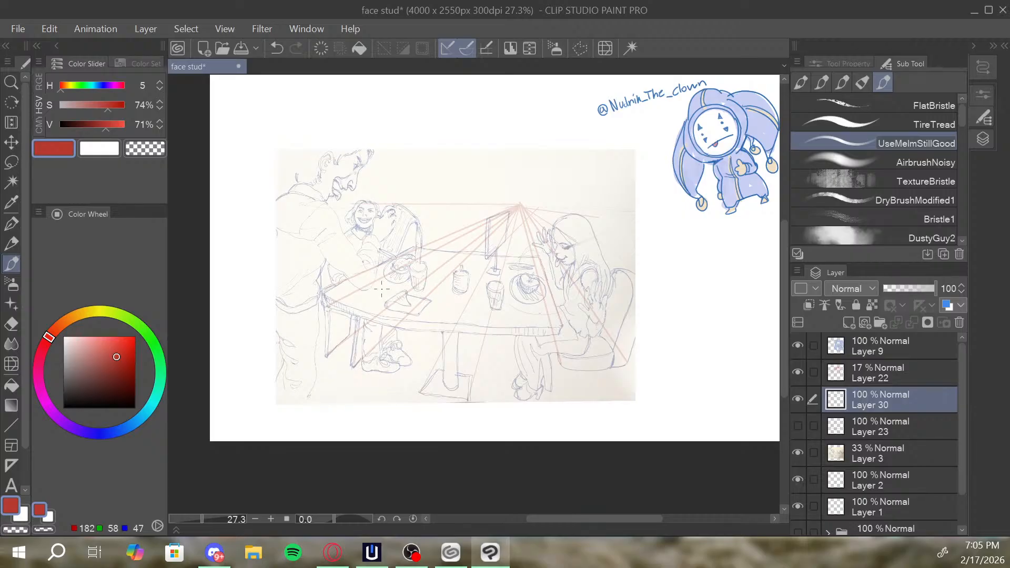
mouse_move(345, 286)
left_mouse_down()
mouse_move(403, 324)
mouse_move(469, 338)
mouse_move(398, 328)
mouse_move(464, 344)
mouse_move(516, 335)
left_mouse_up()
key("ctrl+z")
key("ctrl+z")
mouse_move(340, 284)
left_mouse_down()
mouse_move(385, 321)
mouse_move(461, 336)
mouse_move(500, 336)
left_mouse_up()
key("ctrl+z")
mouse_move(340, 284)
left_mouse_down()
mouse_move(388, 323)
mouse_move(355, 293)
mouse_move(395, 320)
mouse_move(455, 323)
mouse_move(409, 326)
mouse_move(503, 331)
mouse_move(528, 295)
mouse_move(546, 312)
mouse_move(508, 335)
mouse_move(554, 300)
mouse_move(541, 312)
mouse_move(533, 257)
left_mouse_up()
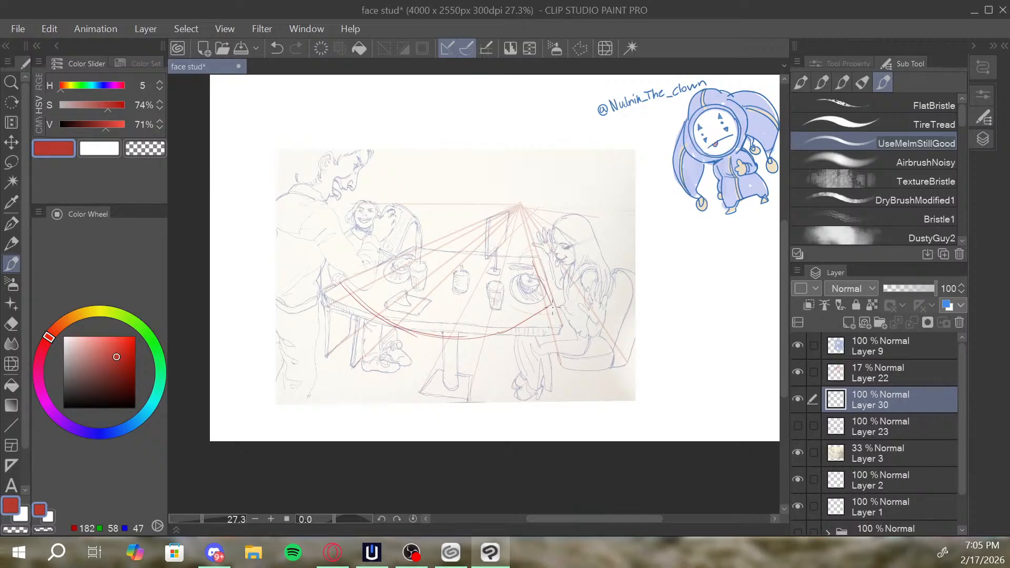
Draw the tabletop's curved left side and a second, lower front curve for its thickness, redoing strokes that miss.
left_click_drag(338, 285, 423, 253)
key("ctrl+z")
left_click_drag(337, 284, 435, 244)
mouse_move(345, 287)
left_mouse_down()
mouse_move(351, 304)
mouse_move(415, 341)
left_mouse_up()
key("ctrl+z")
mouse_move(343, 289)
left_mouse_down()
mouse_move(375, 319)
mouse_move(475, 350)
mouse_move(473, 328)
mouse_move(483, 339)
mouse_move(454, 345)
mouse_move(561, 327)
mouse_move(515, 337)
mouse_move(546, 323)
left_mouse_up()
key("ctrl+z")
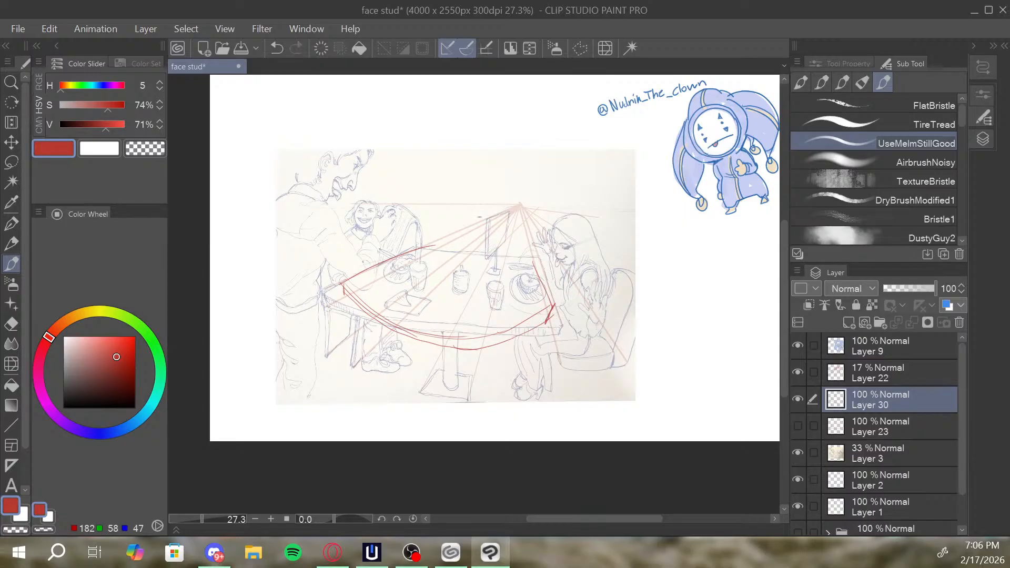
Reinforce the tabletop's left corner and draw a tapering red pedestal beneath the curved front edge.
left_click_drag(342, 282, 351, 301)
left_click_drag(445, 345, 451, 384)
key("ctrl+z")
mouse_move(443, 348)
left_mouse_down()
mouse_move(454, 381)
mouse_move(464, 380)
mouse_move(465, 345)
mouse_move(454, 377)
mouse_move(444, 354)
mouse_move(466, 375)
mouse_move(467, 347)
mouse_move(460, 382)
left_mouse_up()
left_click_drag(612, 266, 622, 273)
left_click_drag(465, 357, 546, 330)
key("ctrl+z")
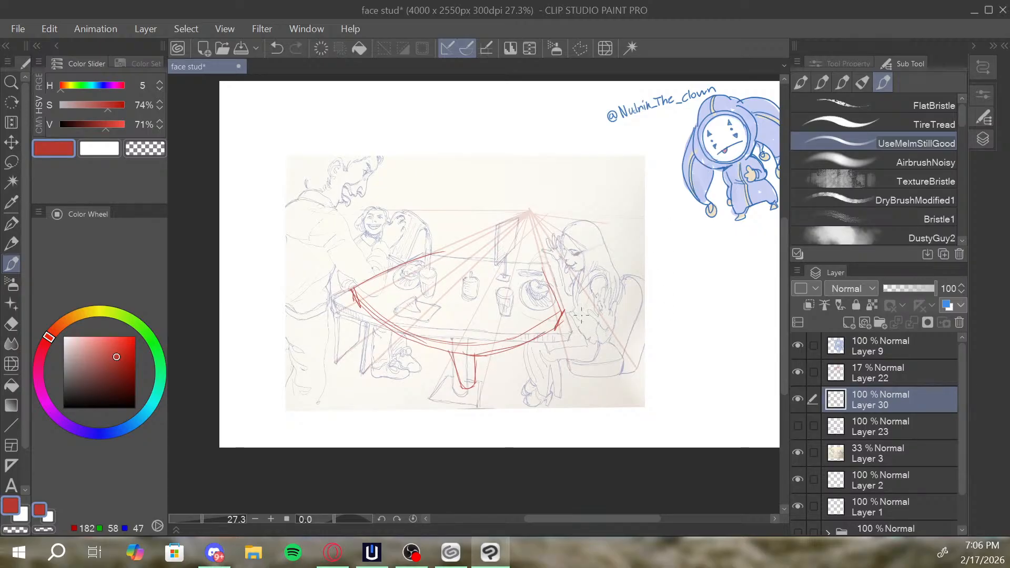
Place a red dot beyond each side of the sketch near horizon height and draw a wide curve under the table between them.
left_click_drag(727, 246, 729, 243)
key("ctrl+z")
left_click(732, 246)
key("ctrl+z")
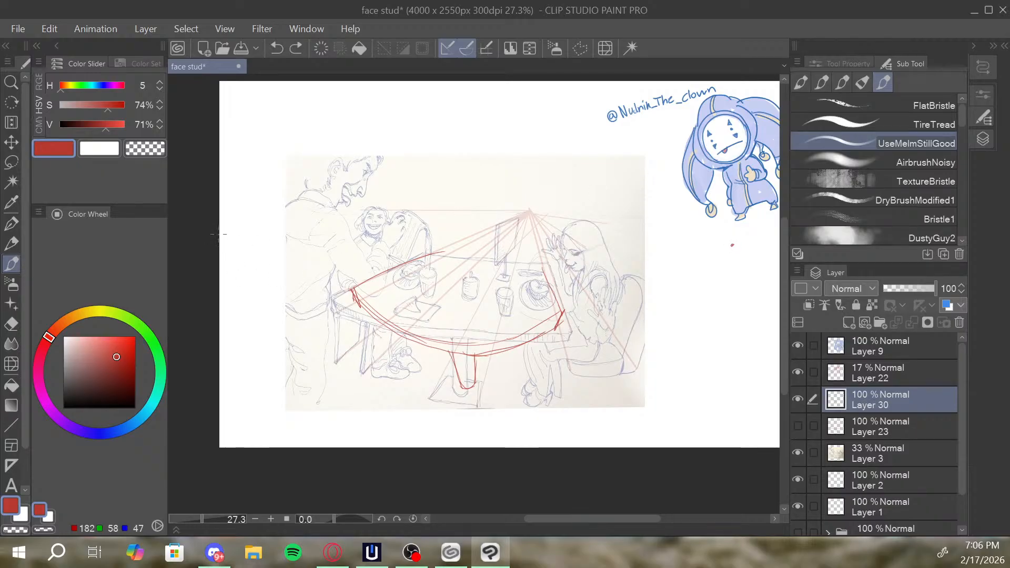
left_click(732, 225)
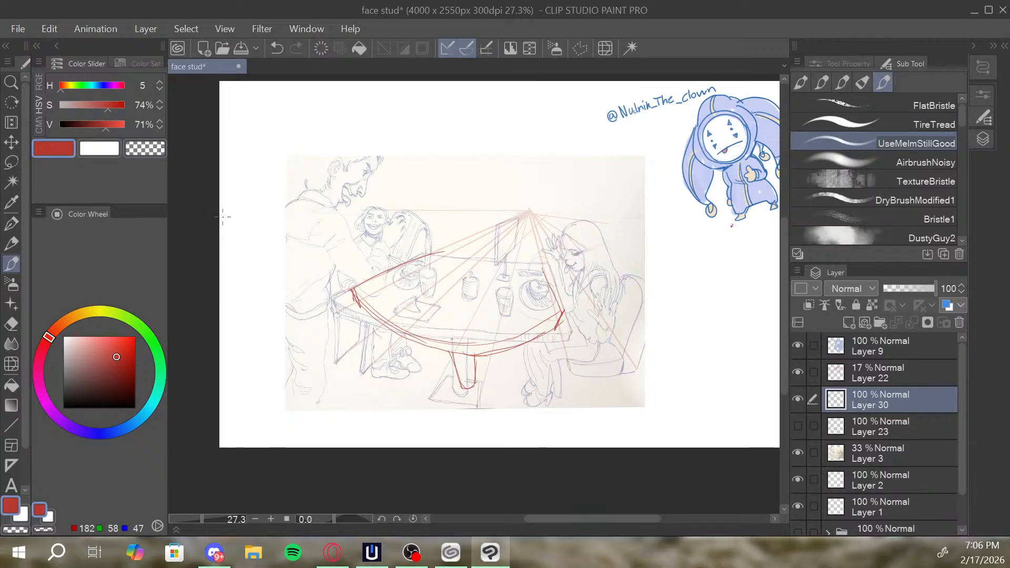
mouse_move(225, 213)
left_mouse_down()
mouse_move(235, 234)
mouse_move(437, 368)
mouse_move(483, 380)
mouse_move(741, 247)
left_mouse_up()
left_click_drag(657, 327, 739, 226)
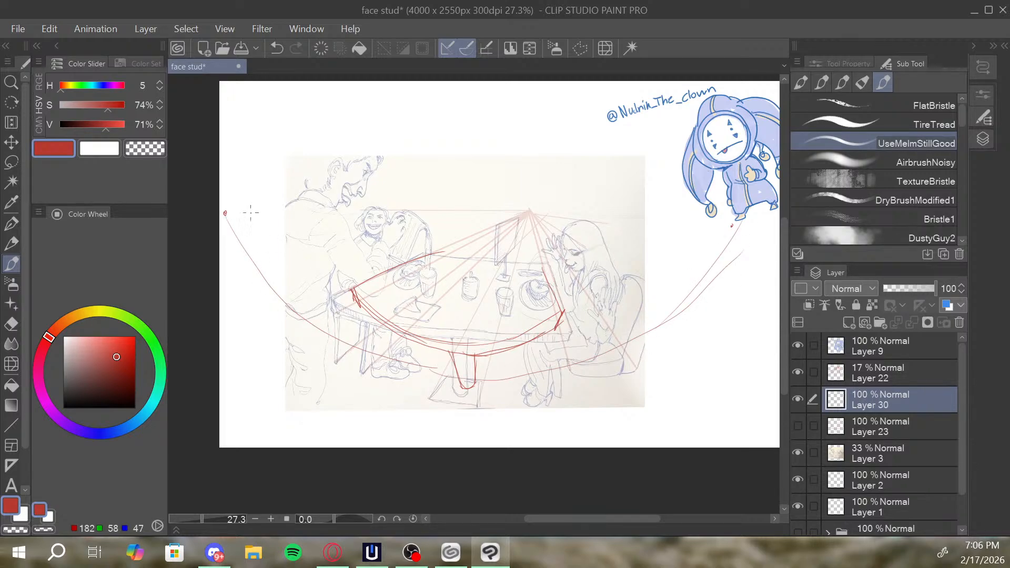
Draw two tall red arcs over the sketch between the side dots, one rising higher than the other.
mouse_move(231, 206)
left_mouse_down()
mouse_move(485, 103)
mouse_move(679, 158)
mouse_move(731, 226)
left_mouse_up()
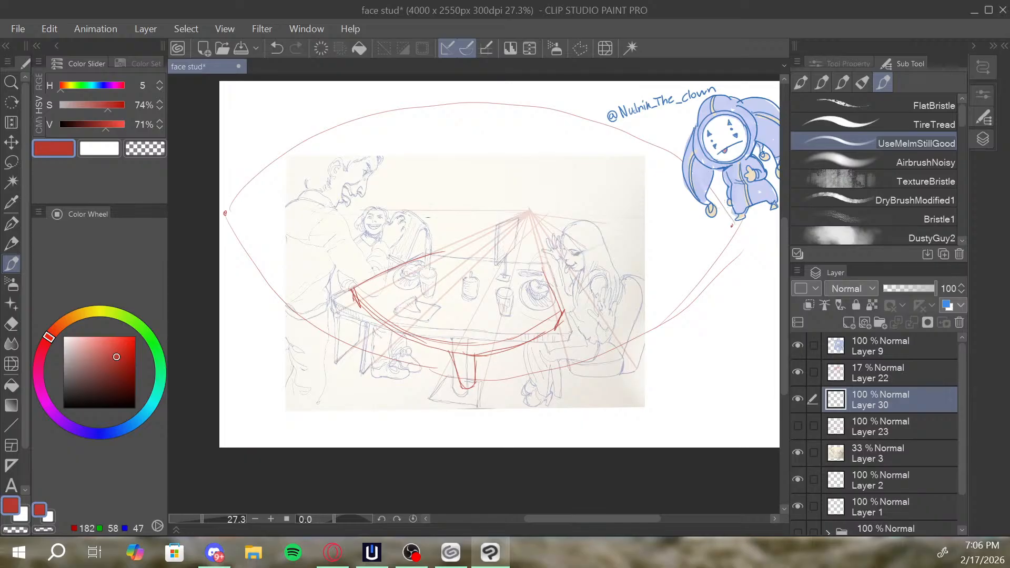
mouse_move(229, 187)
left_mouse_down()
mouse_move(473, 74)
mouse_move(724, 187)
left_mouse_up()
scroll(453, 257, "up", 1)
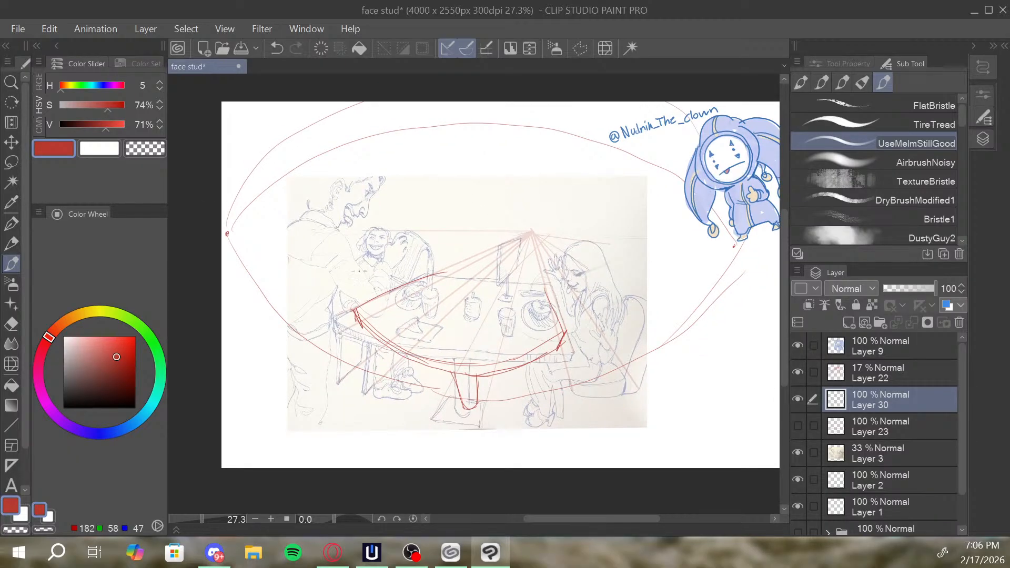
Draw bowed vertical guide curves across the sketch, bulging outward to the left and right of its centre.
mouse_move(458, 467)
left_mouse_down()
mouse_move(381, 164)
mouse_move(451, 105)
left_mouse_up()
mouse_move(505, 464)
left_mouse_down()
mouse_move(605, 278)
mouse_move(592, 127)
left_mouse_up()
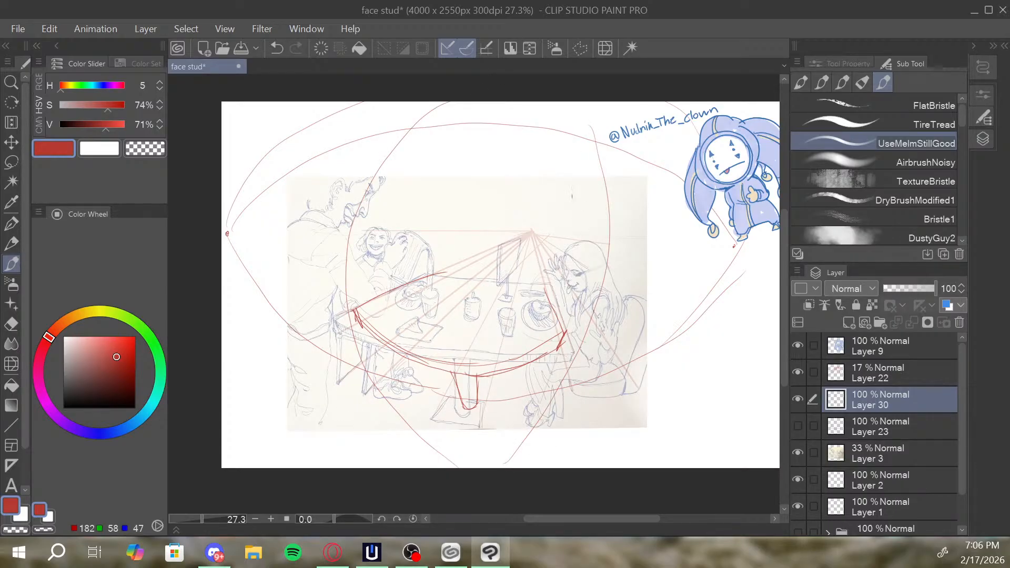
left_click_drag(555, 140, 577, 336)
left_click_drag(390, 236, 449, 114)
mouse_move(420, 463)
left_mouse_down()
mouse_move(365, 127)
mouse_move(388, 101)
left_mouse_up()
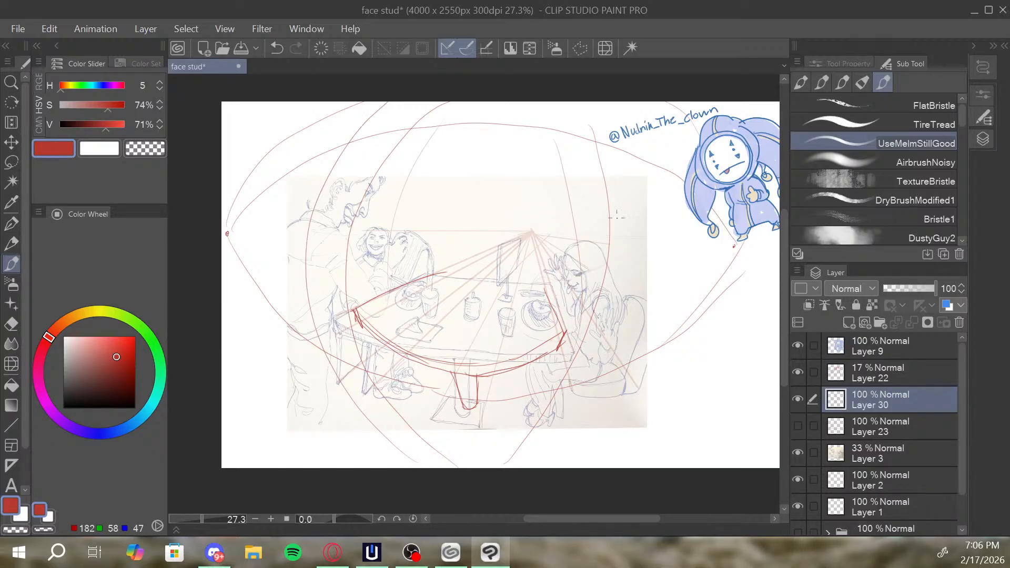
mouse_move(596, 114)
left_mouse_down()
mouse_move(570, 445)
mouse_move(556, 457)
left_mouse_up()
Add a flatter arc above the horizon and a shallow one across the tabletop between the side dots, redoing the lower one.
mouse_move(726, 246)
left_mouse_down()
mouse_move(592, 179)
mouse_move(252, 226)
mouse_move(238, 238)
mouse_move(303, 252)
left_mouse_up()
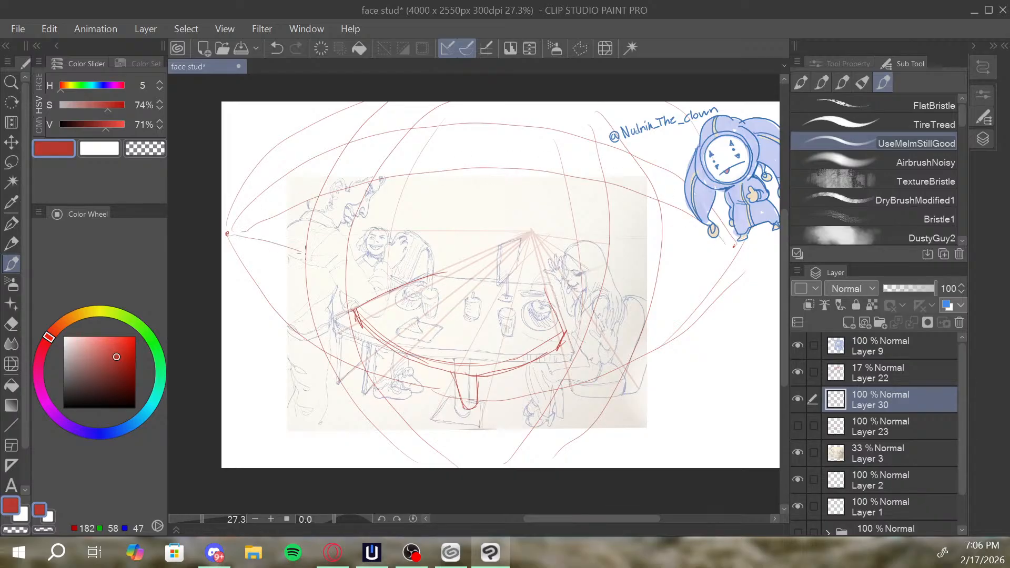
key("ctrl+z")
mouse_move(233, 236)
left_mouse_down()
mouse_move(337, 311)
mouse_move(605, 306)
mouse_move(706, 233)
left_mouse_up()
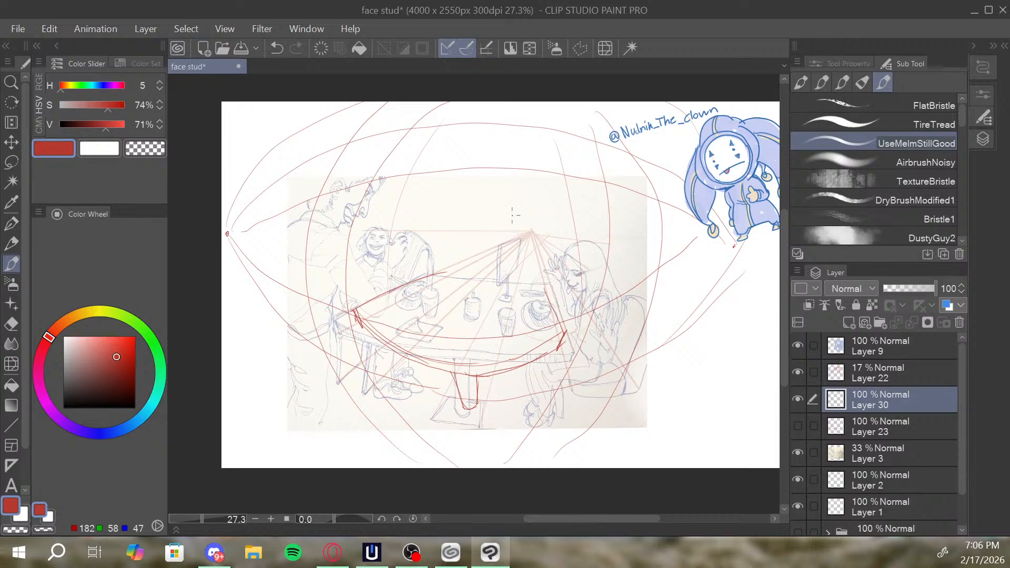
Draw curved guides fanning upward from the central vanishing point, redoing the far-left one lower and undoing the one towards the right.
left_click_drag(528, 233, 448, 125)
left_click_drag(529, 230, 533, 115)
left_click_drag(532, 232, 589, 136)
mouse_move(523, 235)
left_mouse_down()
mouse_move(477, 190)
mouse_move(364, 132)
left_mouse_up()
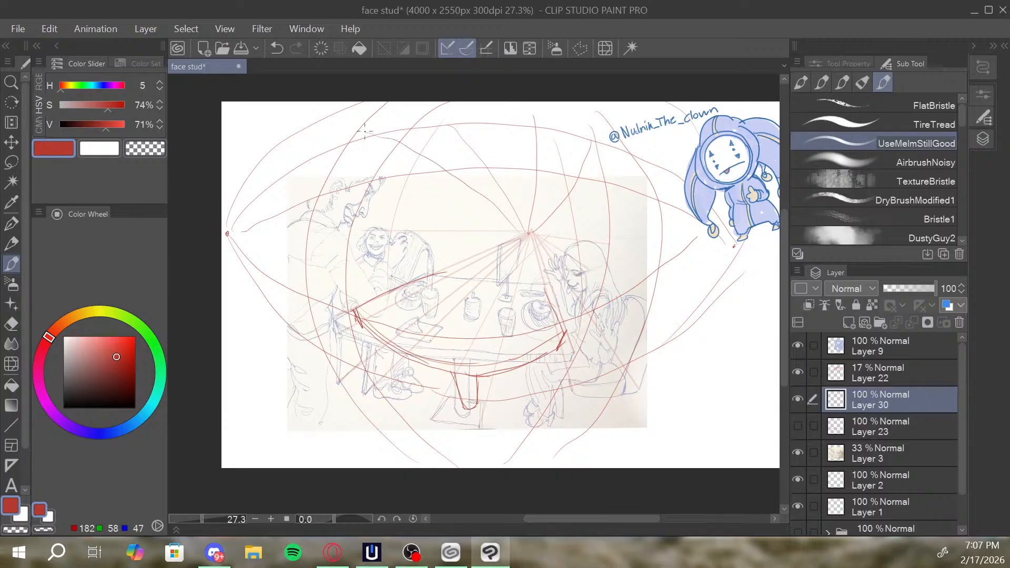
key("ctrl+z")
mouse_move(521, 233)
left_mouse_down()
mouse_move(405, 188)
mouse_move(289, 164)
left_mouse_up()
left_click_drag(534, 237, 674, 187)
key("ctrl+z")
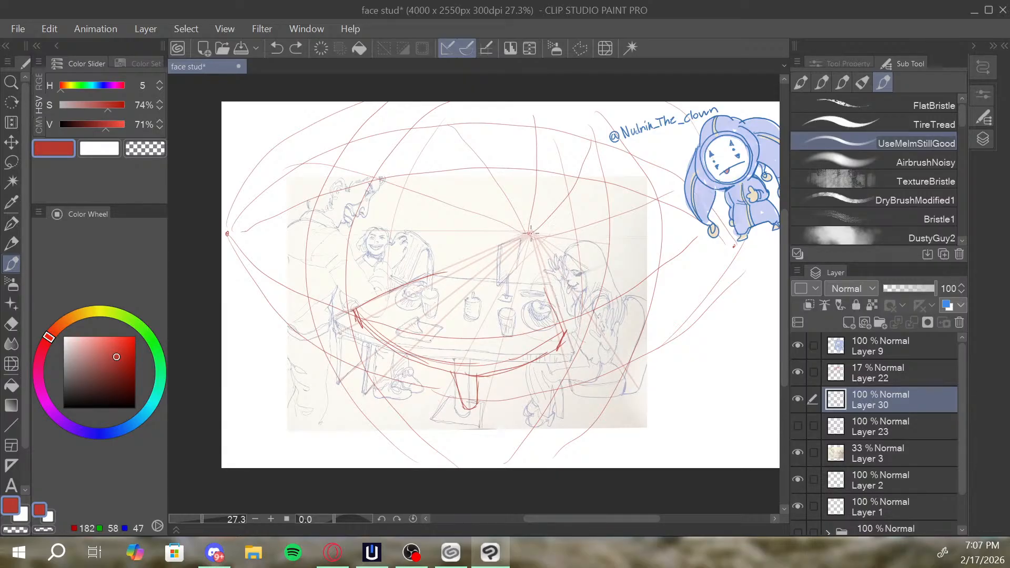
Draw two curved guides from the vanishing point down to the lower right and two down to the lower left, redoing strokes that miss.
left_click_drag(531, 233, 627, 352)
key("ctrl+z")
mouse_move(528, 233)
left_mouse_down()
mouse_move(604, 325)
mouse_move(618, 373)
left_mouse_up()
key("ctrl+z")
left_click_drag(530, 232, 623, 358)
left_click_drag(532, 233, 684, 369)
key("ctrl+z")
left_click_drag(532, 234, 616, 374)
left_click_drag(531, 233, 682, 366)
left_click_drag(526, 235, 321, 318)
left_click_drag(523, 232, 247, 332)
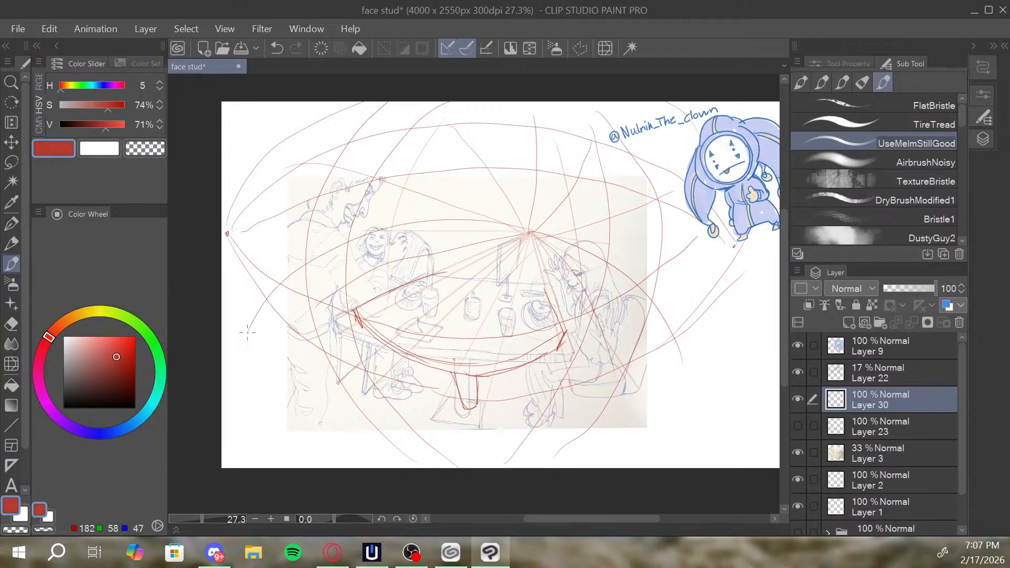
Add more curved guides rising from the vanishing point, towards the right, steeply upward and towards the upper left.
mouse_move(572, 227)
left_mouse_down()
mouse_move(582, 255)
mouse_move(592, 254)
mouse_move(581, 241)
mouse_move(695, 179)
left_mouse_up()
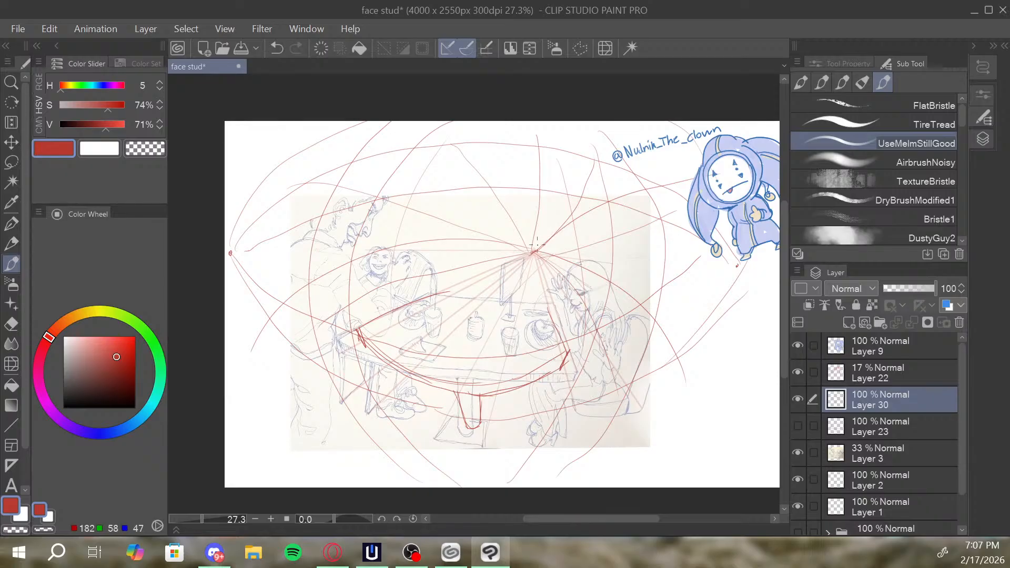
left_click_drag(537, 244, 602, 136)
left_click_drag(533, 251, 510, 138)
mouse_move(530, 248)
left_mouse_down()
mouse_move(393, 160)
mouse_move(309, 155)
left_mouse_up()
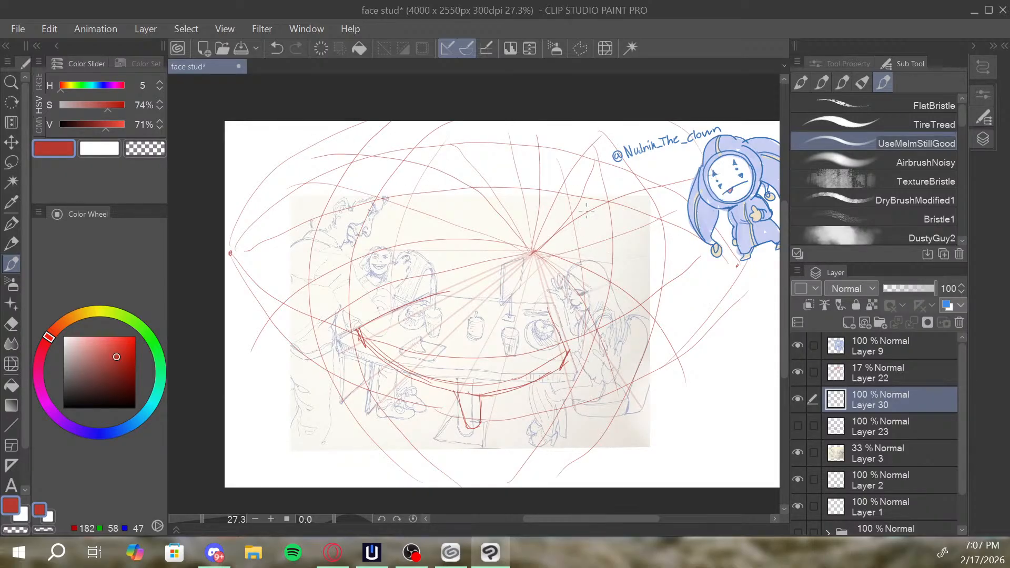
Reinforce the tabletop's left and right edges and draw its curved far edge, undoing strokes that miss.
scroll(491, 269, "up", 1)
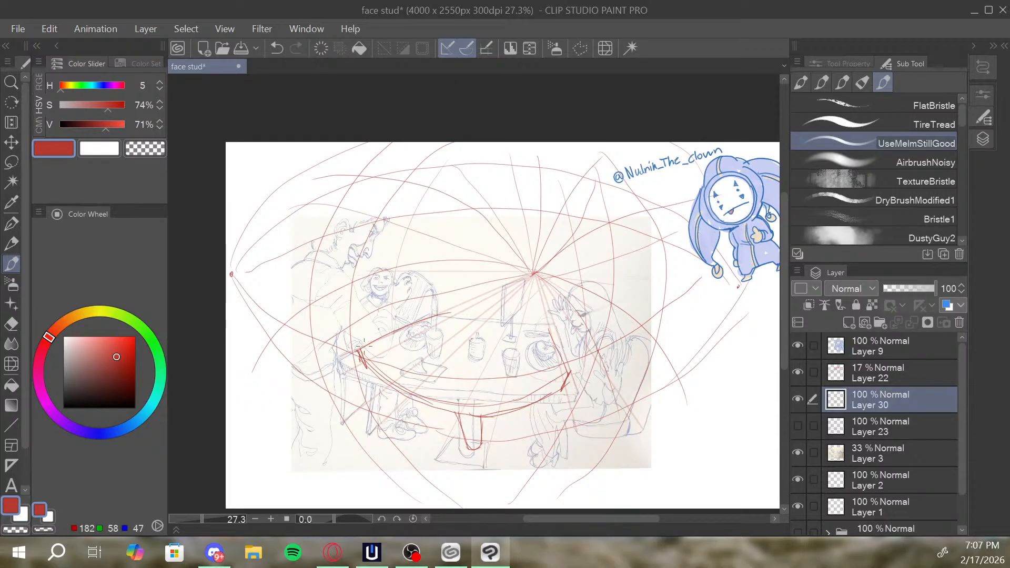
left_click_drag(364, 344, 453, 310)
left_click_drag(549, 328, 566, 370)
left_click_drag(442, 322, 524, 333)
key("ctrl+z")
mouse_move(448, 318)
left_mouse_down()
mouse_move(549, 327)
mouse_move(440, 314)
mouse_move(513, 334)
mouse_move(550, 330)
left_mouse_up()
key("ctrl+z")
left_click_drag(468, 308, 545, 317)
key("ctrl+z")
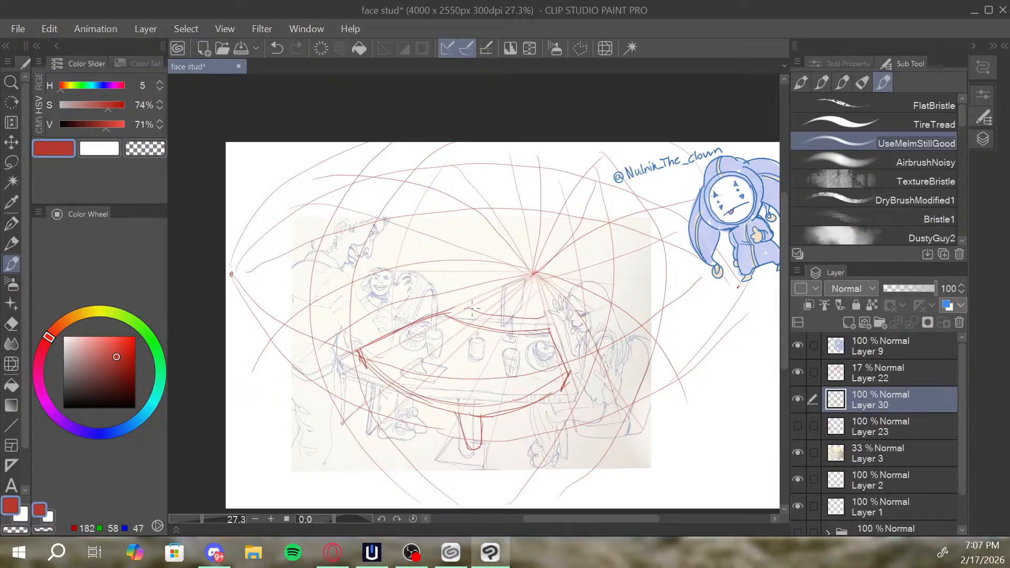
Draw a second, smaller table with a curved front edge behind the main one, receding to the vanishing point.
mouse_move(473, 307)
left_mouse_down()
mouse_move(496, 295)
mouse_move(468, 310)
mouse_move(525, 294)
mouse_move(505, 292)
mouse_move(534, 295)
left_mouse_up()
mouse_move(466, 304)
left_mouse_down()
mouse_move(474, 318)
mouse_move(529, 321)
left_mouse_up()
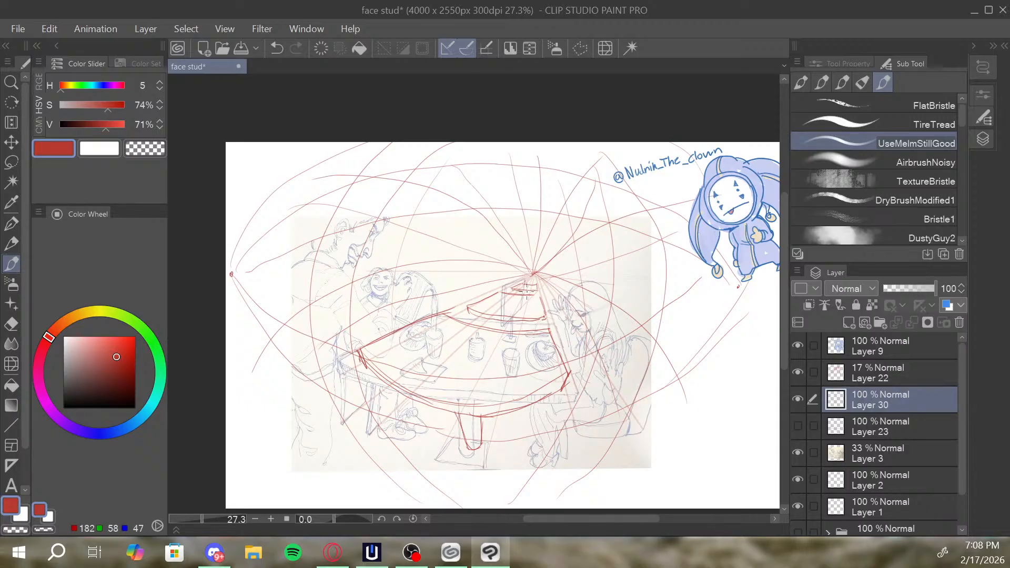
left_click_drag(518, 292, 537, 291)
Reinforce the vanishing point dot and retry guide strokes running up from it to the right and left.
mouse_move(522, 252)
left_mouse_down()
mouse_move(551, 231)
mouse_move(668, 222)
mouse_move(535, 279)
mouse_move(606, 172)
left_mouse_up()
key("ctrl+z")
left_click_drag(527, 274, 426, 193)
key("ctrl+z")
left_click_drag(531, 276, 510, 275)
Outline the smiling girl's head and rough in simple seated figures around the smaller table, undoing strokes that miss.
mouse_move(461, 301)
left_mouse_down()
mouse_move(474, 265)
mouse_move(483, 290)
mouse_move(460, 299)
mouse_move(476, 319)
left_mouse_up()
mouse_move(366, 317)
left_mouse_down()
mouse_move(384, 298)
mouse_move(368, 302)
mouse_move(372, 279)
mouse_move(390, 267)
mouse_move(395, 297)
mouse_move(371, 299)
mouse_move(378, 274)
mouse_move(390, 305)
left_mouse_up()
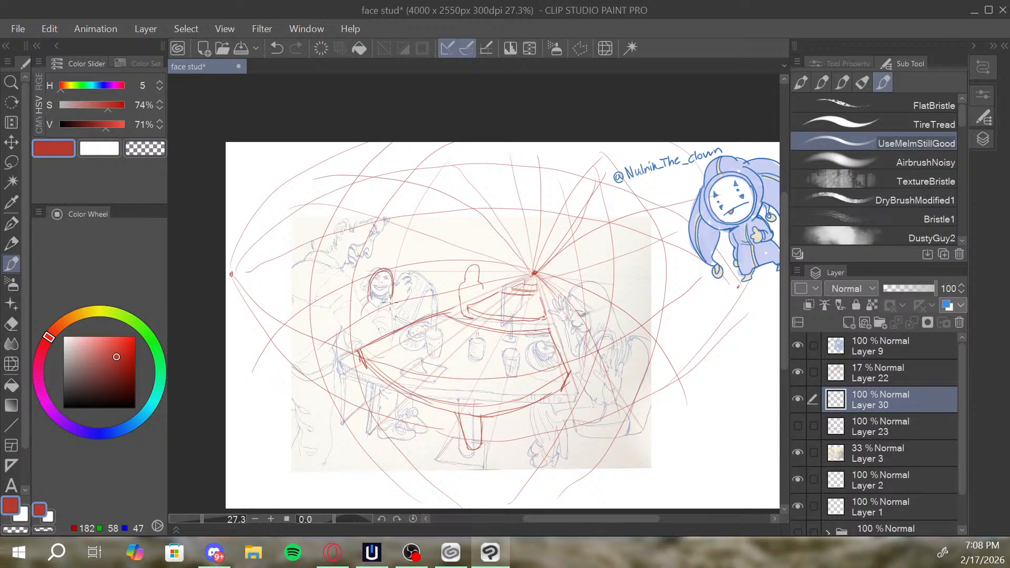
left_click_drag(482, 278, 498, 282)
key("ctrl+z")
mouse_move(558, 282)
left_mouse_down()
mouse_move(561, 294)
mouse_move(572, 269)
mouse_move(574, 292)
mouse_move(571, 279)
mouse_move(611, 267)
left_mouse_up()
key("ctrl+z")
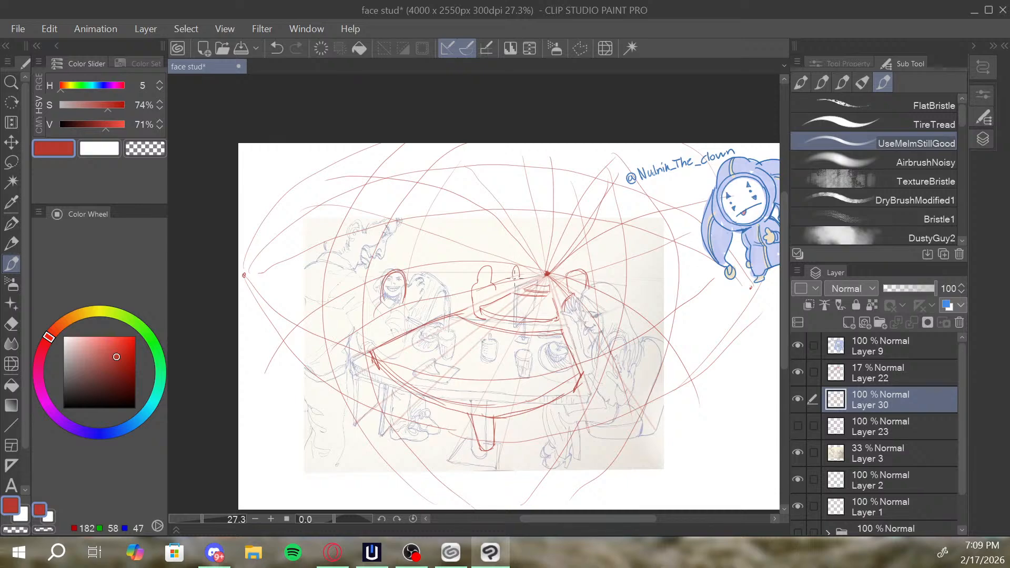
left_click_drag(515, 278, 512, 289)
left_click_drag(608, 254, 601, 263)
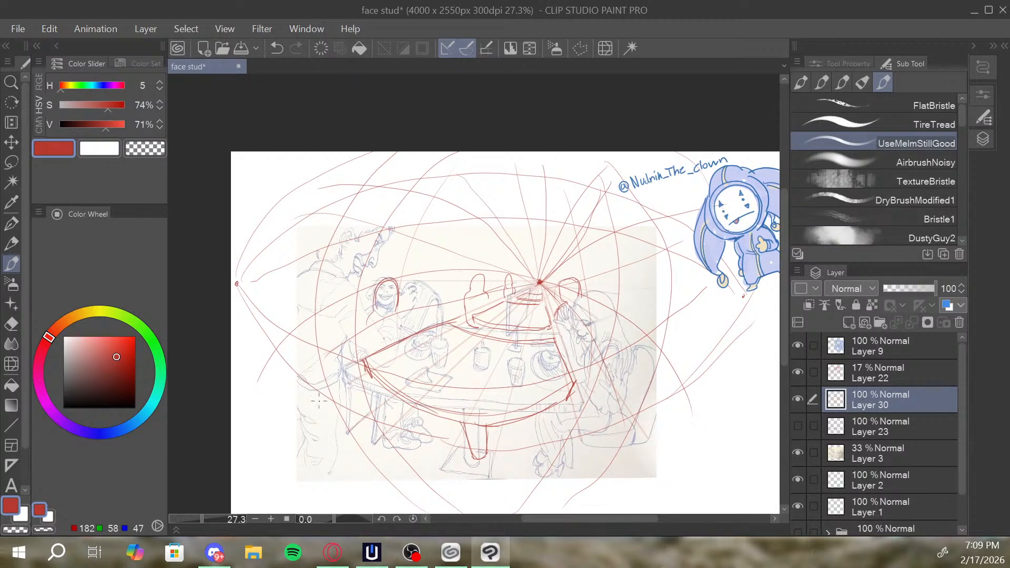
Try a large bowed body outline for the standing figure at the sketch's left edge, then undo it.
mouse_move(315, 438)
left_mouse_down()
mouse_move(280, 243)
mouse_move(349, 355)
mouse_move(345, 440)
mouse_move(320, 458)
mouse_move(289, 407)
mouse_move(283, 313)
mouse_move(325, 254)
mouse_move(364, 262)
mouse_move(365, 412)
mouse_move(391, 448)
left_mouse_up()
key("ctrl+z")
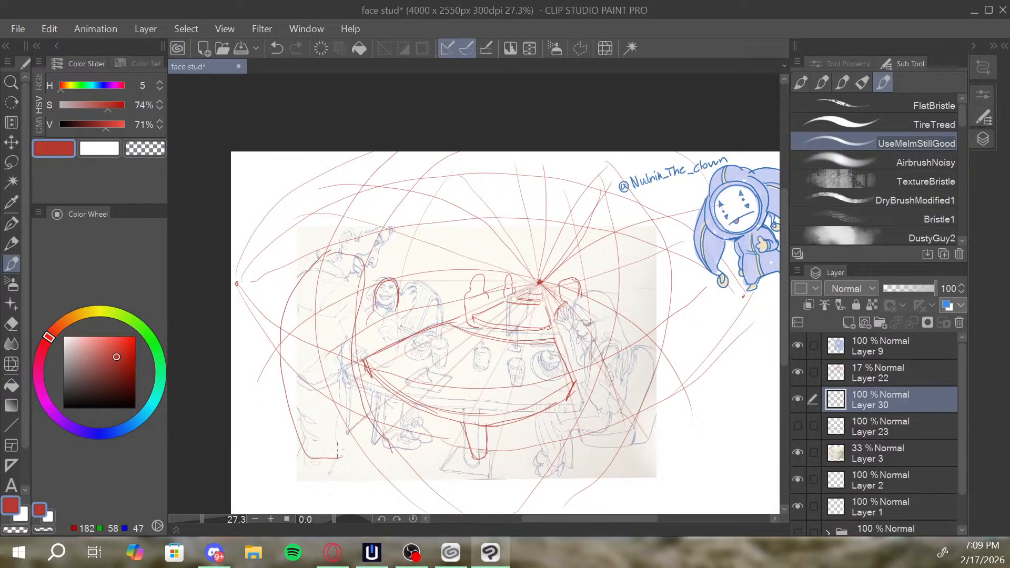
left_click_drag(304, 463, 394, 457)
key("ctrl+z")
key("ctrl+z")
key("ctrl+z")
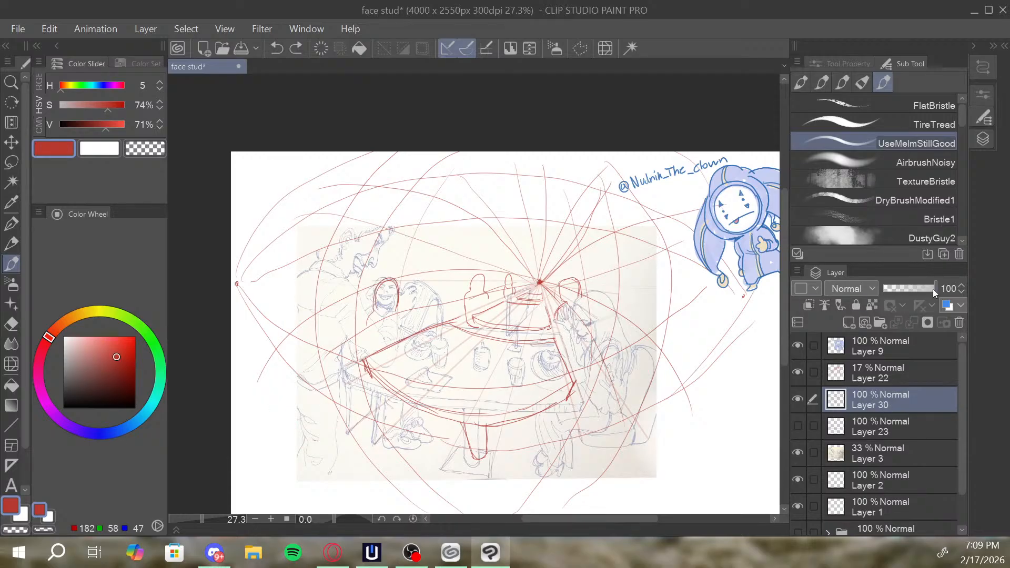
Lower the opacity of Layer 3 to 24% and of Layer 30 to 60%.
left_click_drag(933, 288, 896, 287)
left_click(886, 445)
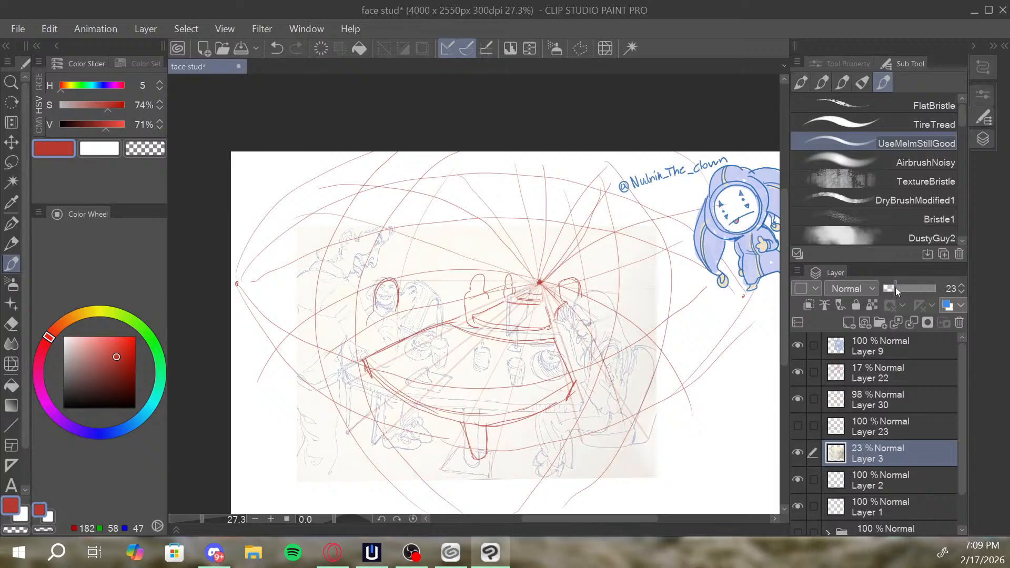
left_click(889, 375)
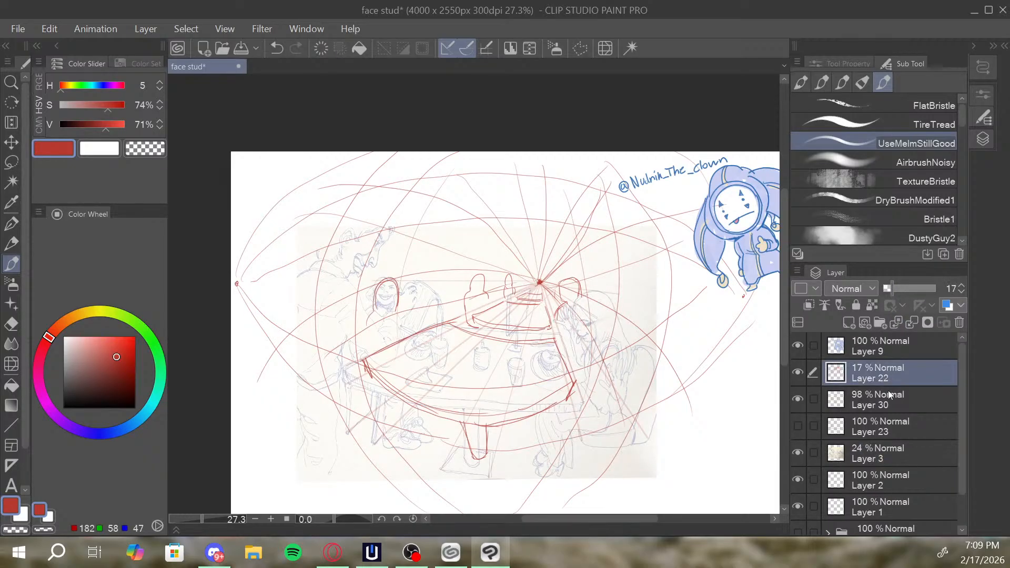
left_click(888, 392)
left_click(917, 291)
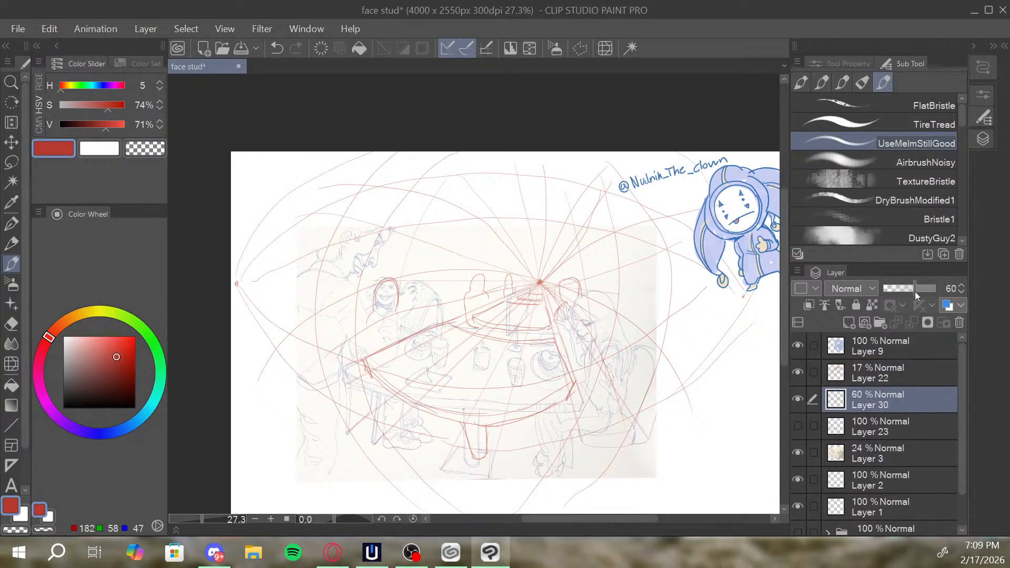
Delete Layer 22 with the faint straight perspective lines and add a new layer above Layer 30.
left_click(892, 373)
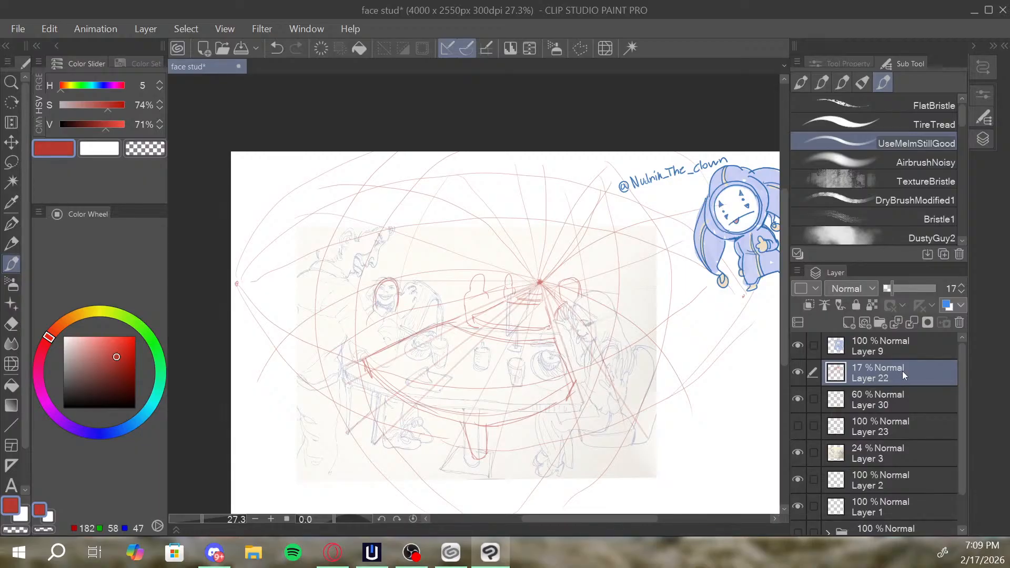
left_click(959, 322)
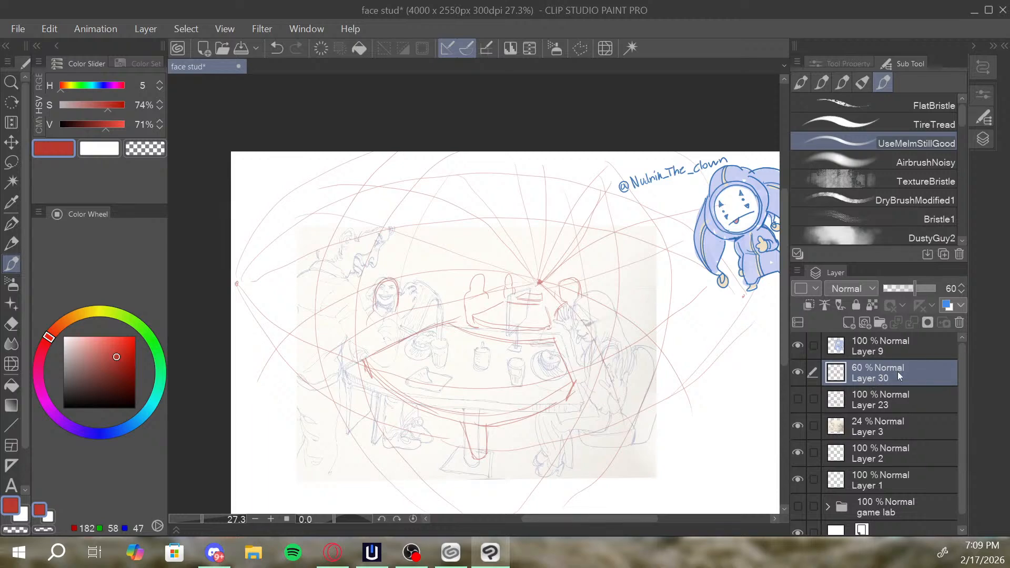
key("ctrl+z")
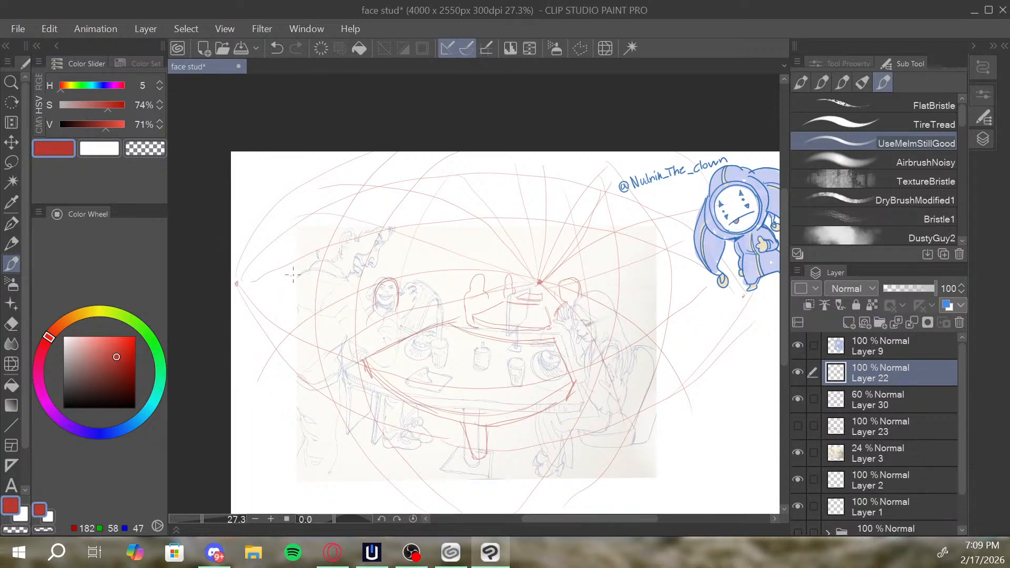
Try curved guides fanning from the left side dot across the standing figure, redoing the upper one.
left_click_drag(293, 274, 348, 268)
key("ctrl+z")
left_click_drag(238, 283, 365, 279)
key("ctrl+z")
left_click_drag(242, 285, 348, 270)
left_click_drag(237, 284, 342, 339)
mouse_move(238, 284)
left_mouse_down()
mouse_move(344, 382)
mouse_move(300, 404)
mouse_move(354, 449)
left_mouse_up()
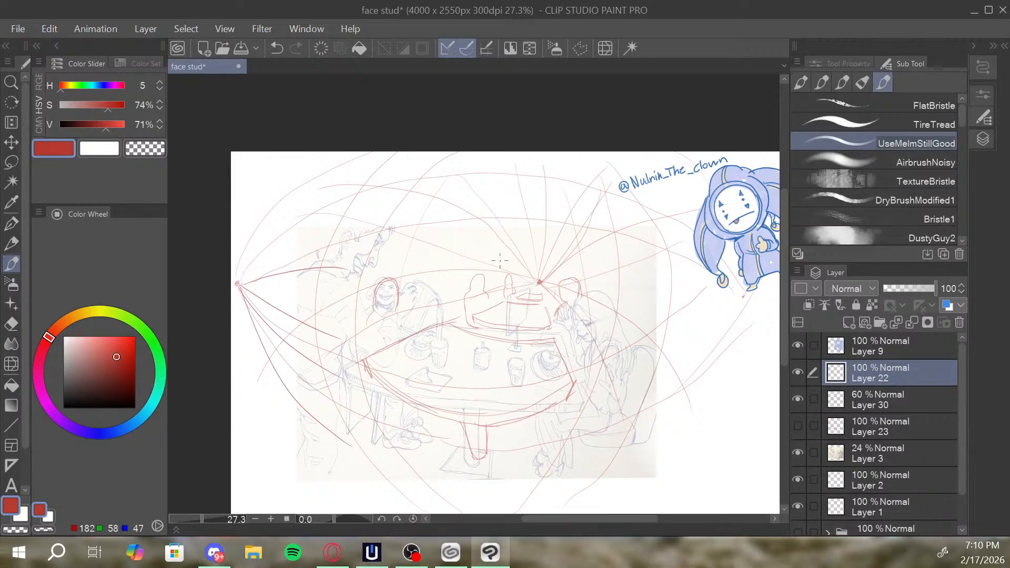
Try two bowed vertical guides around the standing figure, then undo them together with the fan from the left dot.
mouse_move(447, 498)
left_mouse_down()
mouse_move(388, 448)
mouse_move(348, 265)
left_mouse_up()
key("ctrl+z")
mouse_move(458, 505)
left_mouse_down()
mouse_move(409, 467)
mouse_move(353, 309)
left_mouse_up()
left_click_drag(289, 270, 378, 479)
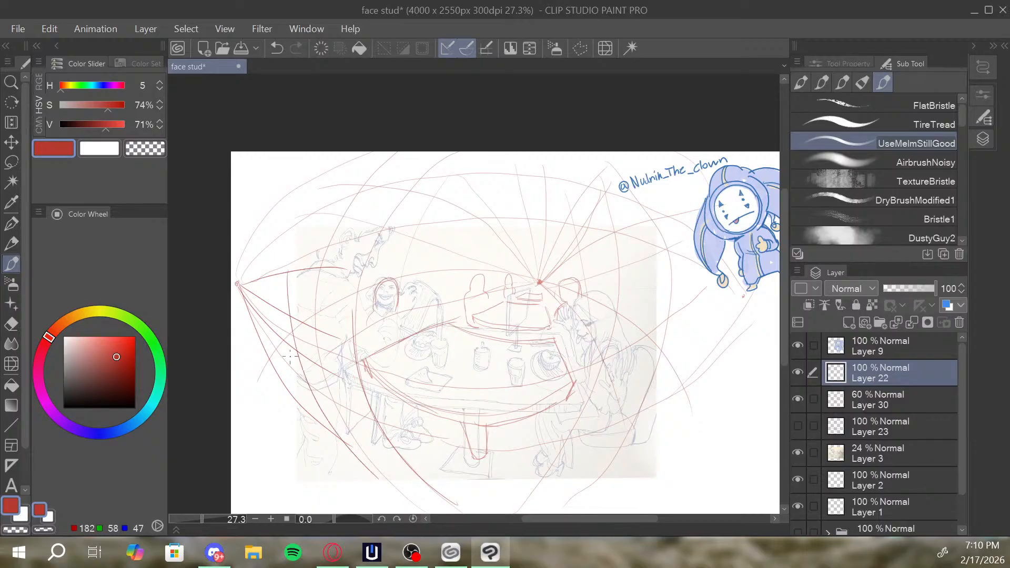
key("ctrl+z")
key("ctrl+z")
key("ctrl+z")
key("ctrl+z")
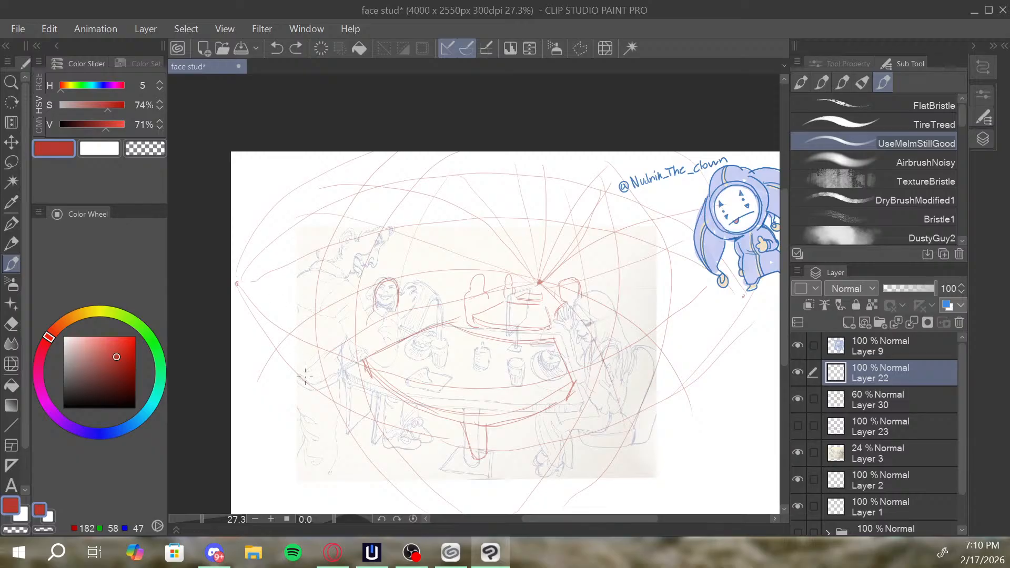
Draw the standing figure's torso as a bowed box with a shoulder line, a slanted lower edge and a right side plane.
mouse_move(299, 377)
left_mouse_down()
mouse_move(290, 330)
mouse_move(302, 264)
mouse_move(337, 288)
mouse_move(351, 290)
mouse_move(306, 274)
mouse_move(353, 282)
mouse_move(352, 299)
mouse_move(335, 301)
mouse_move(334, 286)
mouse_move(346, 383)
left_mouse_up()
key("ctrl+z")
mouse_move(335, 287)
left_mouse_down()
mouse_move(324, 348)
mouse_move(338, 399)
left_mouse_up()
left_click_drag(299, 370, 338, 397)
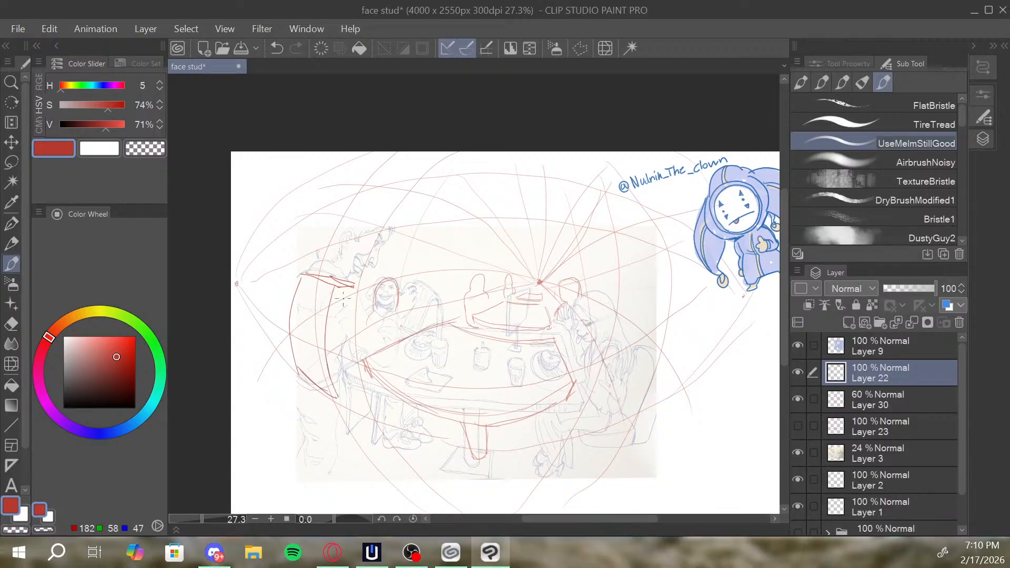
left_click_drag(352, 286, 348, 368)
key("ctrl+z")
left_click_drag(351, 289, 347, 337)
Draw the standing figure's legs tapering down to the right from the base of the torso box.
mouse_move(347, 337)
left_mouse_down()
mouse_move(341, 396)
mouse_move(383, 461)
left_mouse_up()
left_click_drag(354, 380, 402, 464)
left_click_drag(299, 376, 366, 456)
Draw the standing figure's arm reaching from the shoulder down towards the tabletop's left side.
left_click_drag(416, 251, 377, 231)
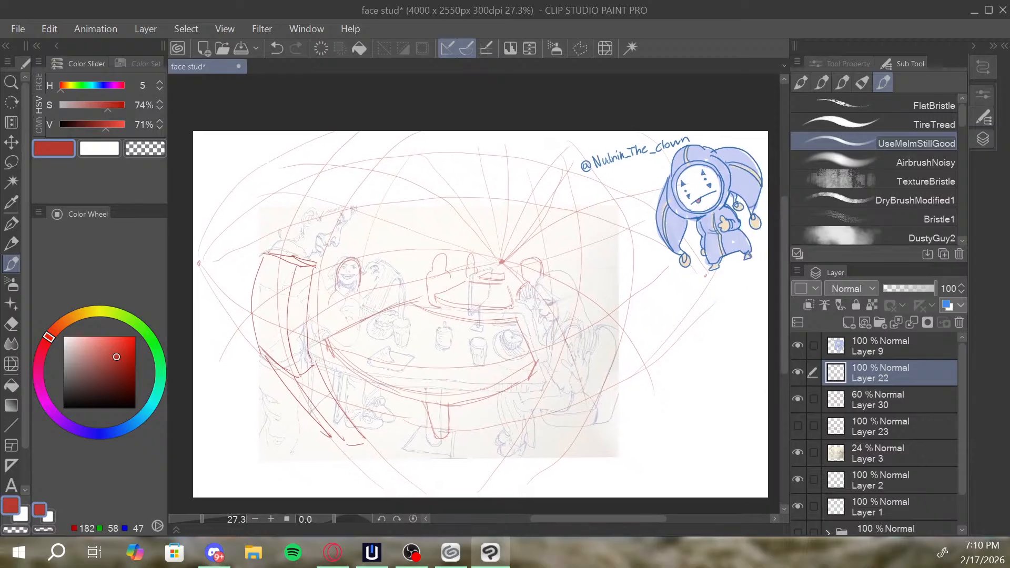
left_click_drag(563, 332, 574, 361)
mouse_move(313, 300)
left_mouse_down()
mouse_move(322, 295)
mouse_move(317, 319)
mouse_move(336, 313)
mouse_move(363, 344)
left_mouse_up()
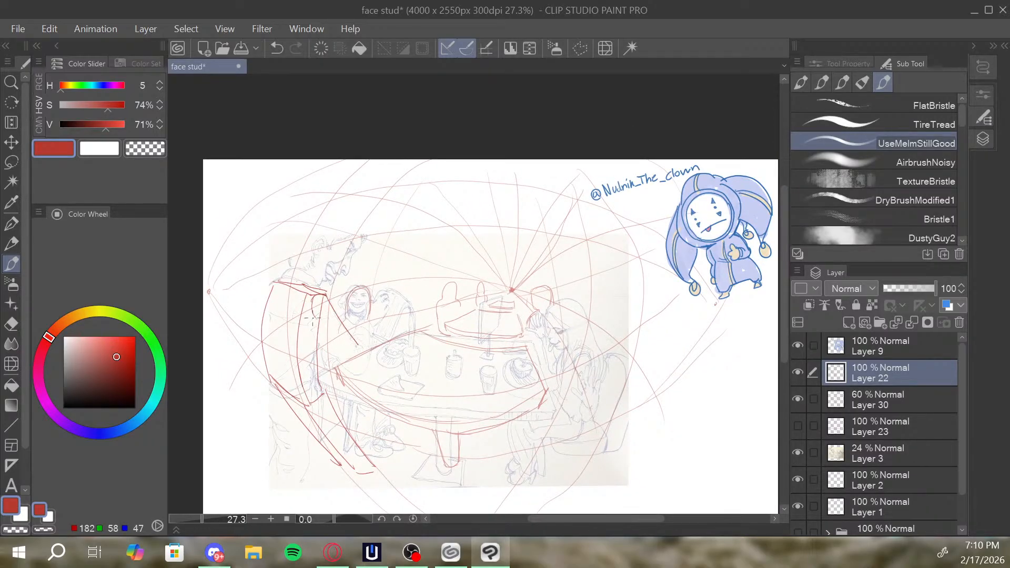
left_click_drag(318, 320, 357, 351)
Construct the standing figure's neck and boxy head above the shoulders, redoing the neck stroke and adding the head's side plane.
mouse_move(291, 271)
left_mouse_down()
mouse_move(308, 265)
mouse_move(297, 230)
mouse_move(326, 214)
mouse_move(353, 233)
mouse_move(352, 247)
mouse_move(341, 275)
mouse_move(312, 264)
left_mouse_up()
key("ctrl+z")
mouse_move(311, 266)
left_mouse_down()
mouse_move(335, 281)
mouse_move(324, 293)
mouse_move(335, 279)
left_mouse_up()
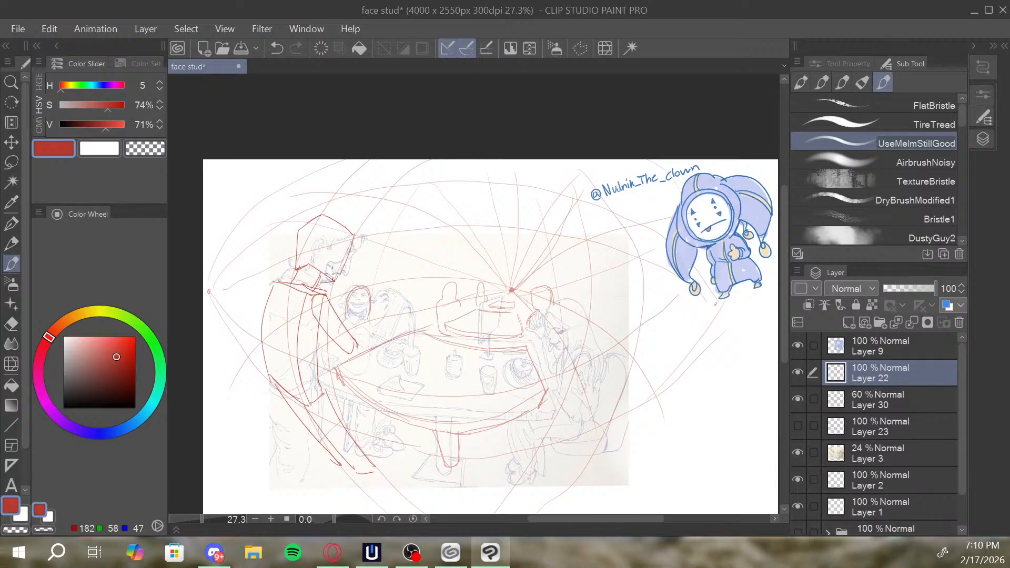
left_click_drag(217, 289, 316, 230)
mouse_move(238, 275)
left_mouse_down()
mouse_move(343, 211)
mouse_move(311, 261)
left_mouse_up()
key("ctrl+z")
mouse_move(320, 218)
left_mouse_down()
mouse_move(294, 238)
mouse_move(298, 254)
left_mouse_up()
left_click_drag(455, 194, 446, 161)
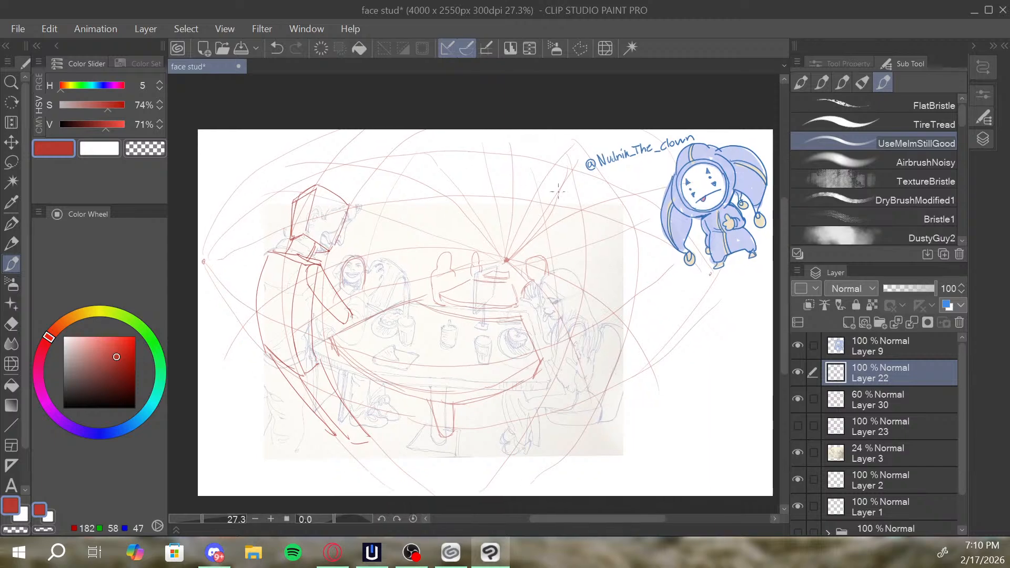
left_click_drag(559, 242, 582, 239)
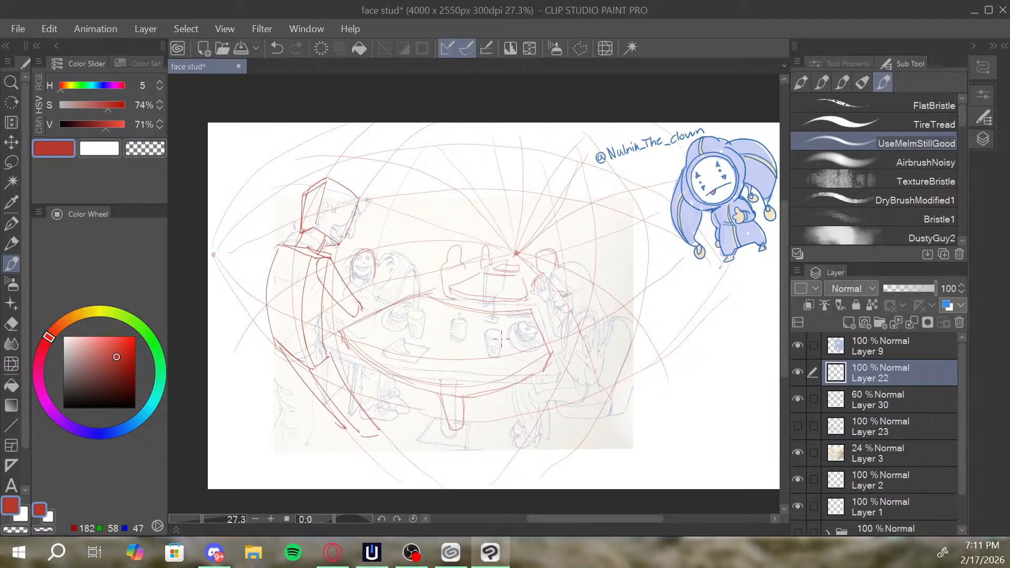
key("slash")
left_click_drag(475, 264, 484, 265)
left_click_drag(491, 258, 500, 235)
key("b")
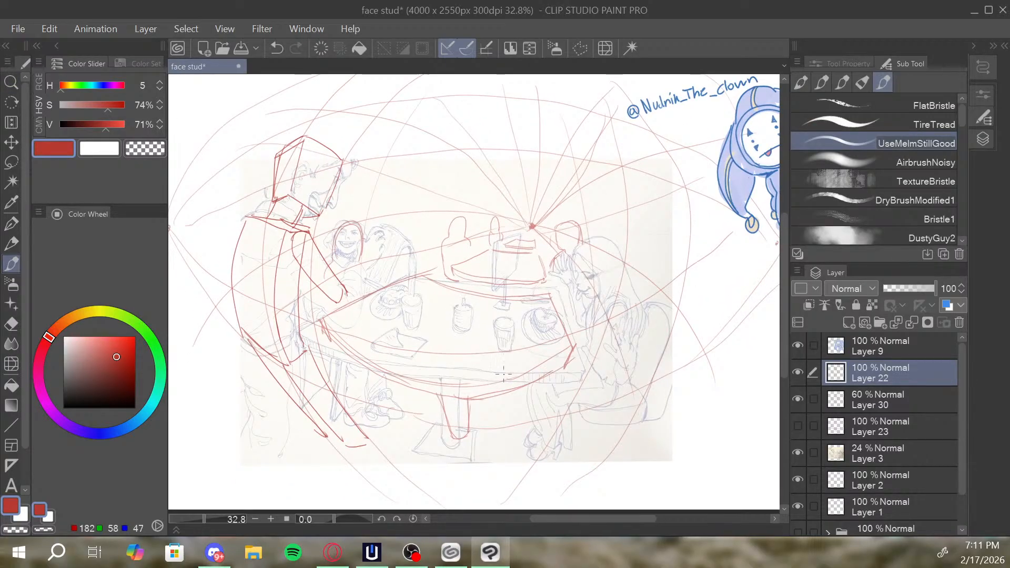
left_click_drag(548, 364, 555, 365)
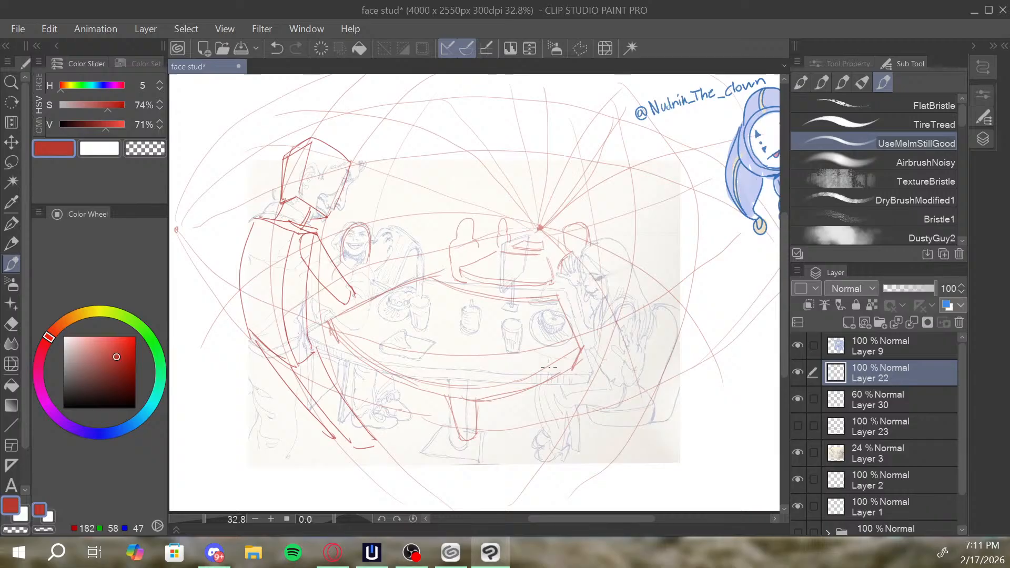
left_click_drag(214, 262, 309, 458)
key("ctrl+z")
left_click_drag(702, 282, 612, 450)
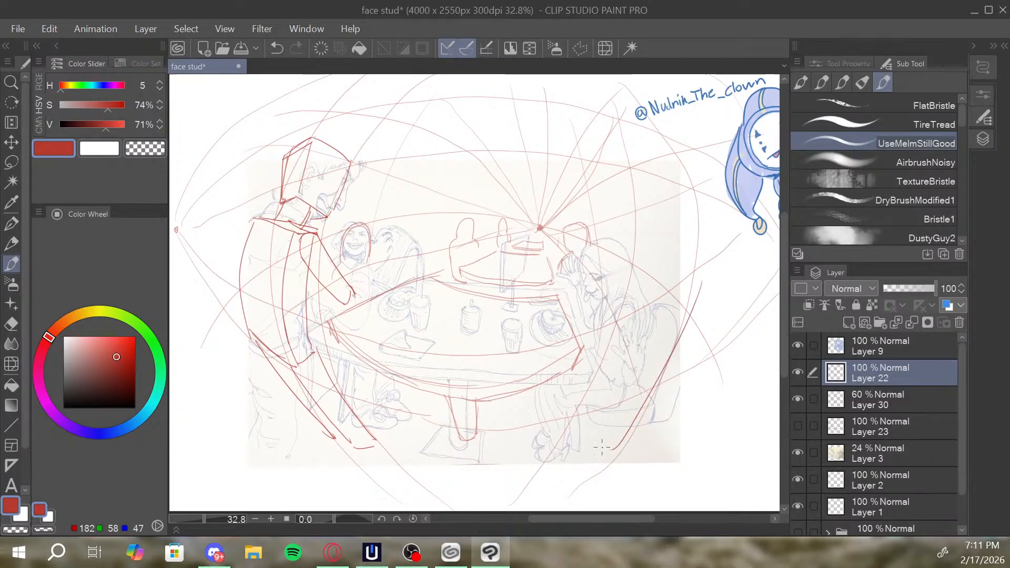
left_click_drag(687, 271, 615, 451)
mouse_move(352, 111)
left_mouse_down()
mouse_move(238, 235)
mouse_move(238, 206)
left_mouse_up()
left_click_drag(596, 118, 672, 255)
left_click_drag(645, 149, 685, 273)
key("ctrl+z")
key("ctrl+z")
key("ctrl+z")
key("ctrl+z")
key("ctrl+z")
key("ctrl+z")
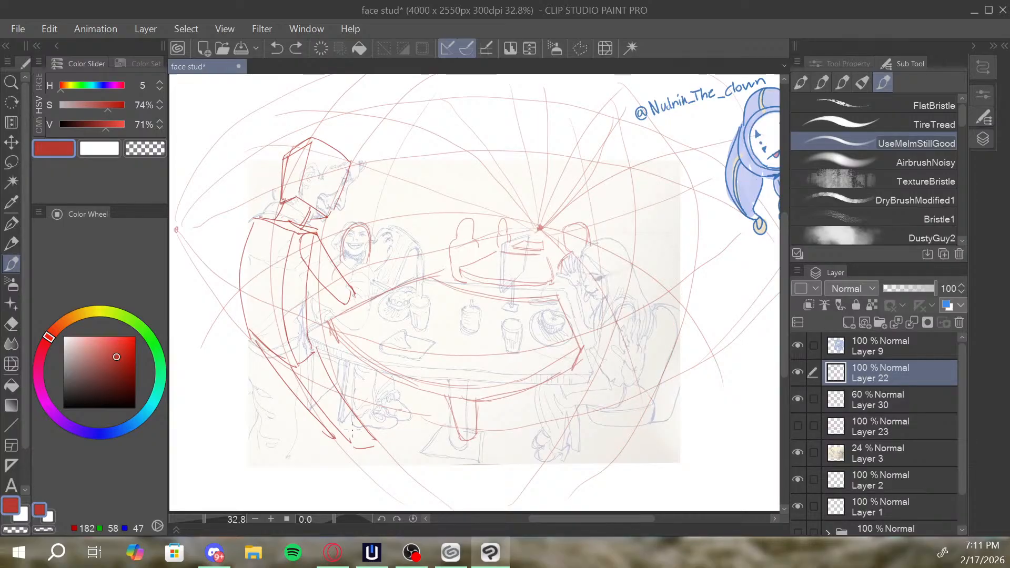
Draw the standing figure's second leg down from the hips and add feet at the ends of both legs.
left_click_drag(252, 333, 334, 438)
left_click_drag(292, 368, 351, 443)
left_click_drag(317, 352, 354, 435)
mouse_move(354, 434)
left_mouse_down()
mouse_move(375, 440)
mouse_move(360, 448)
mouse_move(378, 430)
mouse_move(356, 434)
mouse_move(383, 429)
mouse_move(376, 440)
mouse_move(378, 410)
mouse_move(346, 439)
left_mouse_up()
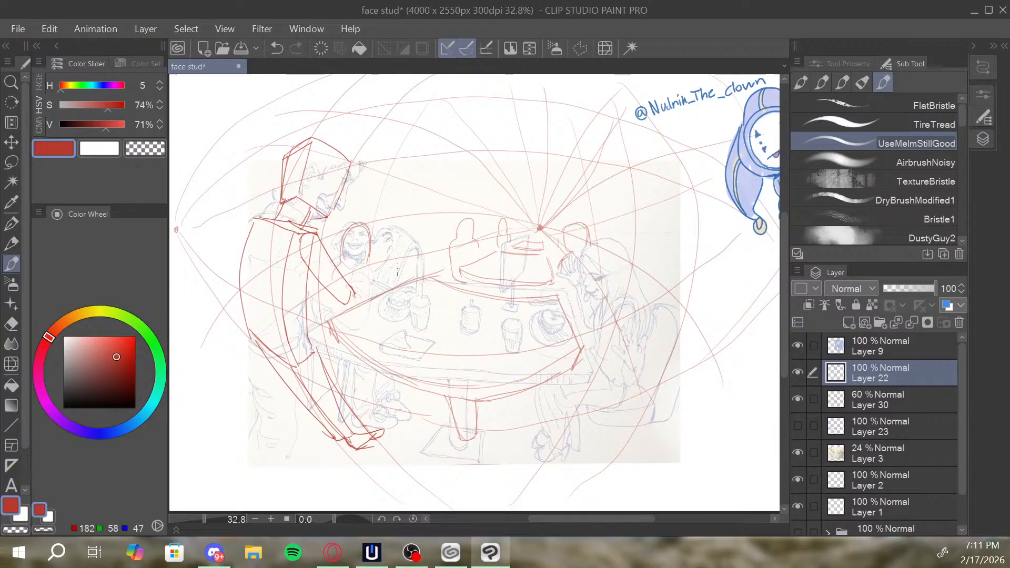
Darken the tabletop's left corner and draw a boxed base around the foot of the table's pedestal, saving the file in between.
left_click_drag(332, 327, 337, 343)
key("ctrl+s")
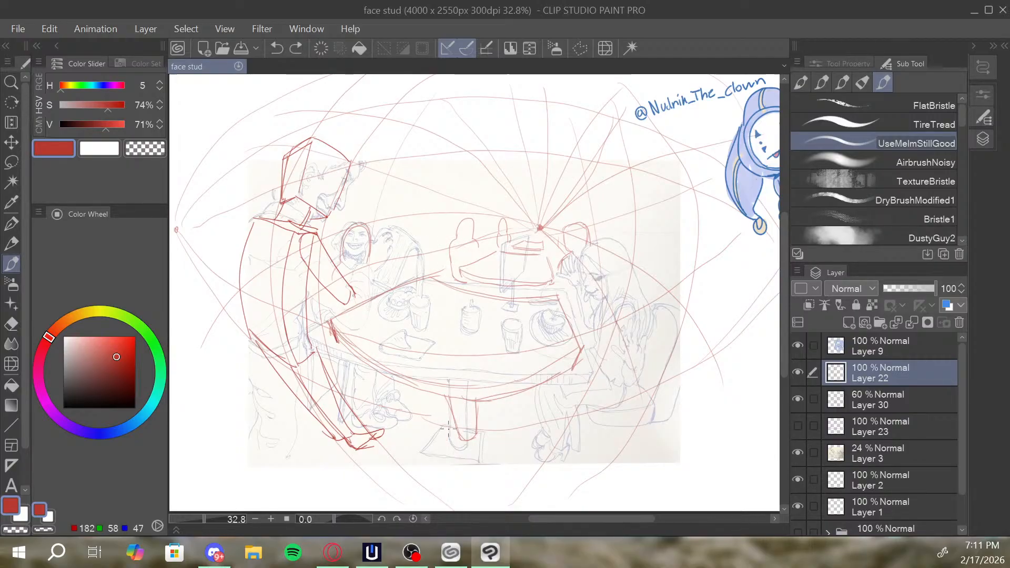
left_click_drag(452, 412, 441, 439)
left_click_drag(441, 440, 484, 449)
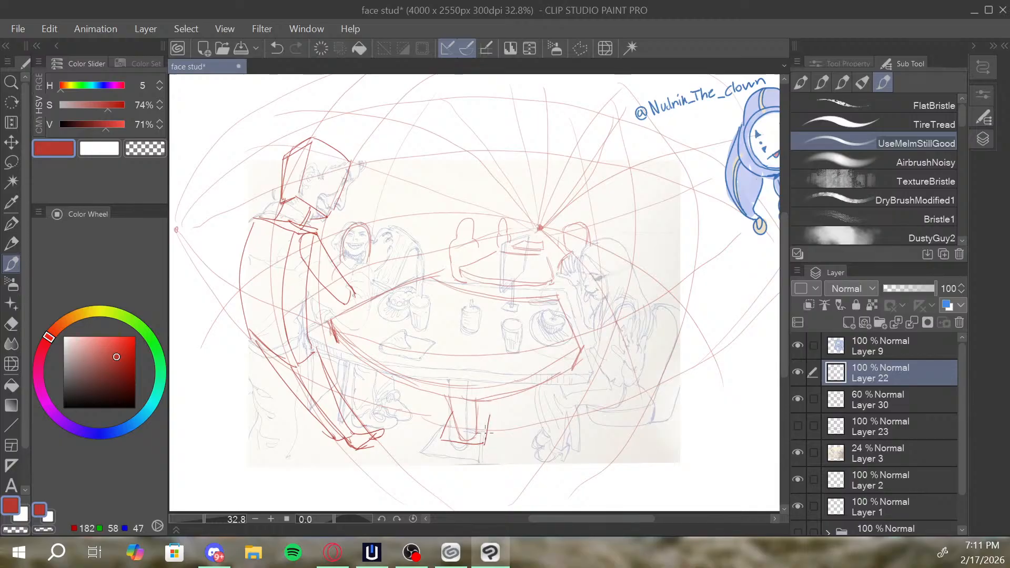
left_click_drag(490, 406, 484, 438)
Add the side of the small figure at the table's far end and draw an arched outer frame behind it with doubled upright sides.
left_click_drag(571, 363, 557, 383)
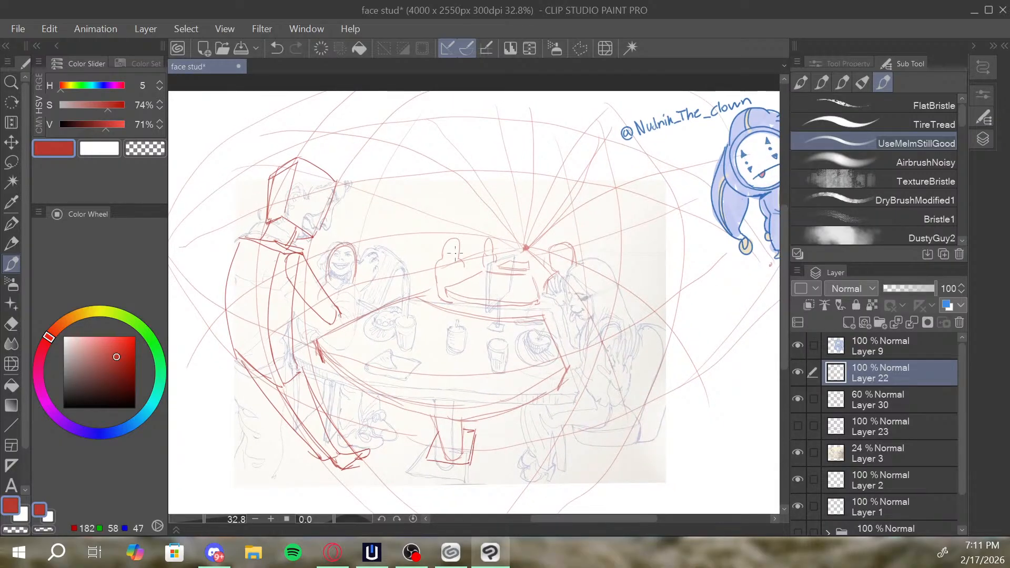
mouse_move(457, 260)
left_mouse_down()
mouse_move(462, 275)
mouse_move(450, 257)
mouse_move(442, 297)
left_mouse_up()
left_click_drag(543, 238, 536, 234)
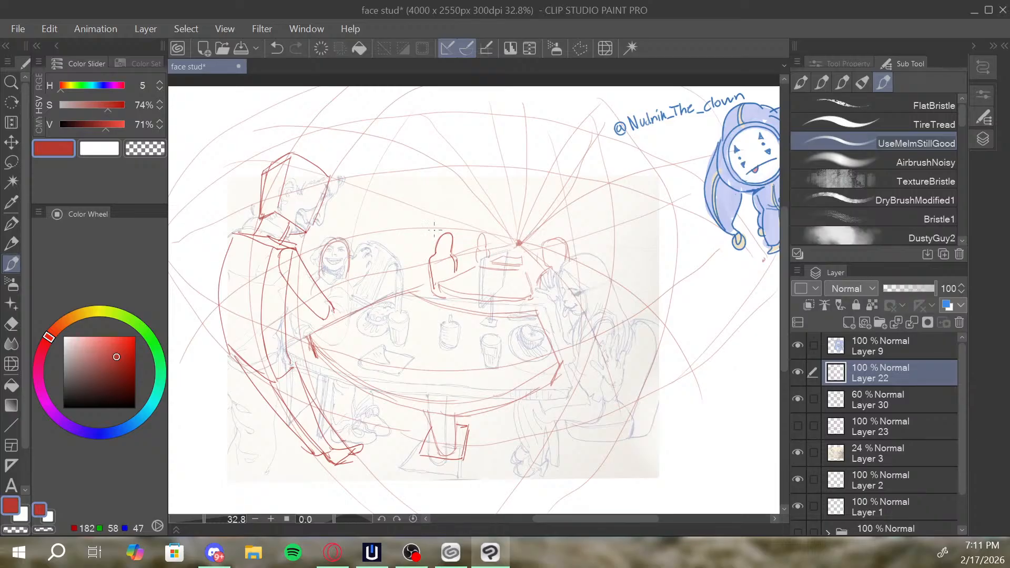
left_click_drag(424, 261, 427, 200)
mouse_move(424, 242)
left_mouse_down()
mouse_move(427, 198)
mouse_move(429, 267)
left_mouse_up()
left_click_drag(431, 193, 501, 185)
key("ctrl+z")
mouse_move(430, 194)
left_mouse_down()
mouse_move(570, 178)
mouse_move(595, 190)
mouse_move(590, 257)
left_mouse_up()
left_click_drag(597, 193, 595, 261)
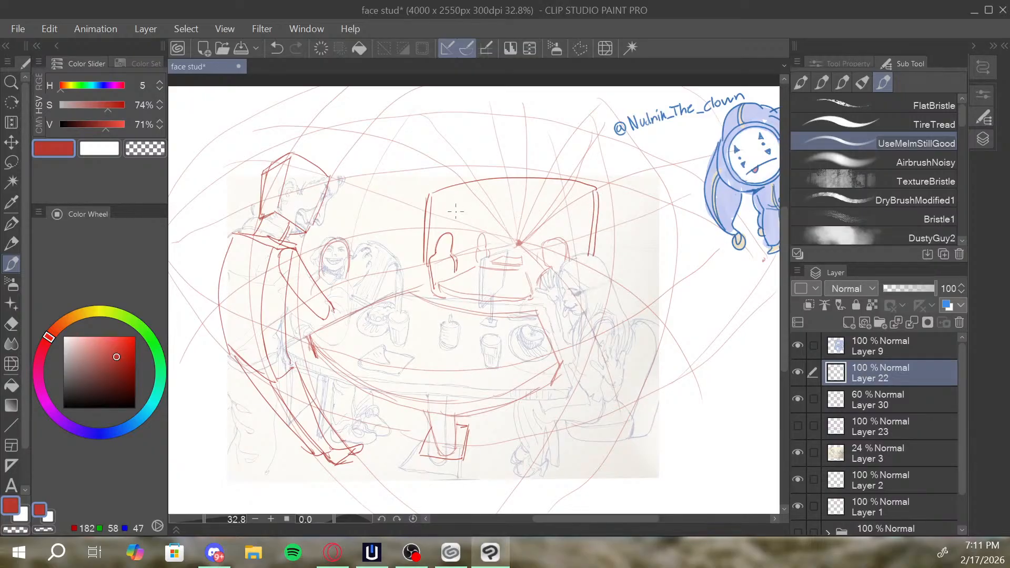
Draw a smaller arched frame inside the background frame and connect their upper corners with receding edges.
mouse_move(435, 206)
left_mouse_down()
mouse_move(463, 221)
mouse_move(462, 261)
left_mouse_up()
left_click_drag(462, 224, 463, 265)
mouse_move(466, 220)
left_mouse_down()
mouse_move(555, 212)
mouse_move(566, 248)
left_mouse_up()
left_click_drag(562, 213, 598, 186)
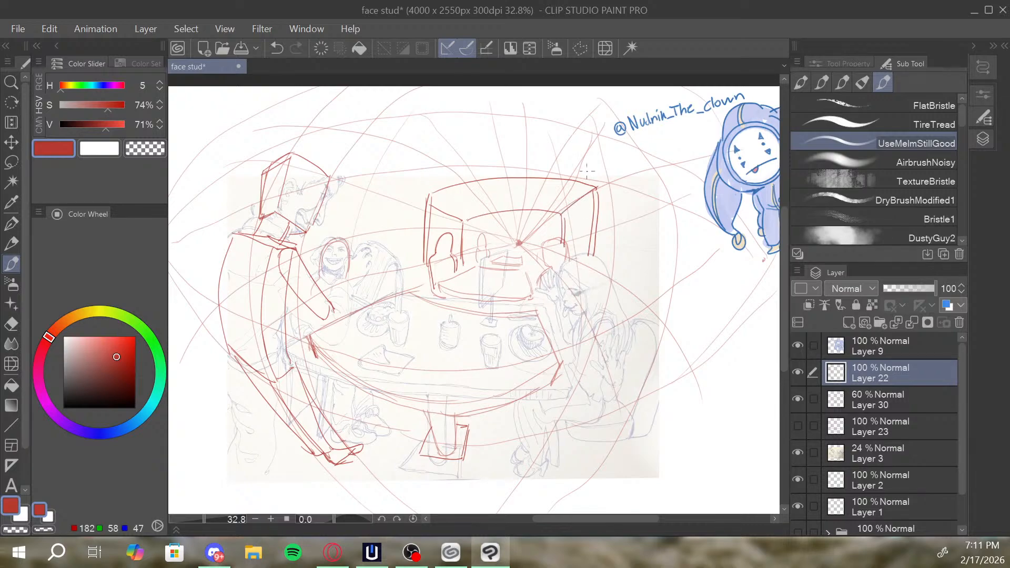
left_click_drag(439, 200, 461, 222)
Draw a hanging lamp above and beside the standing figure's head, with a curved shade, a stem and a slanted panel.
left_click_drag(610, 205, 627, 202)
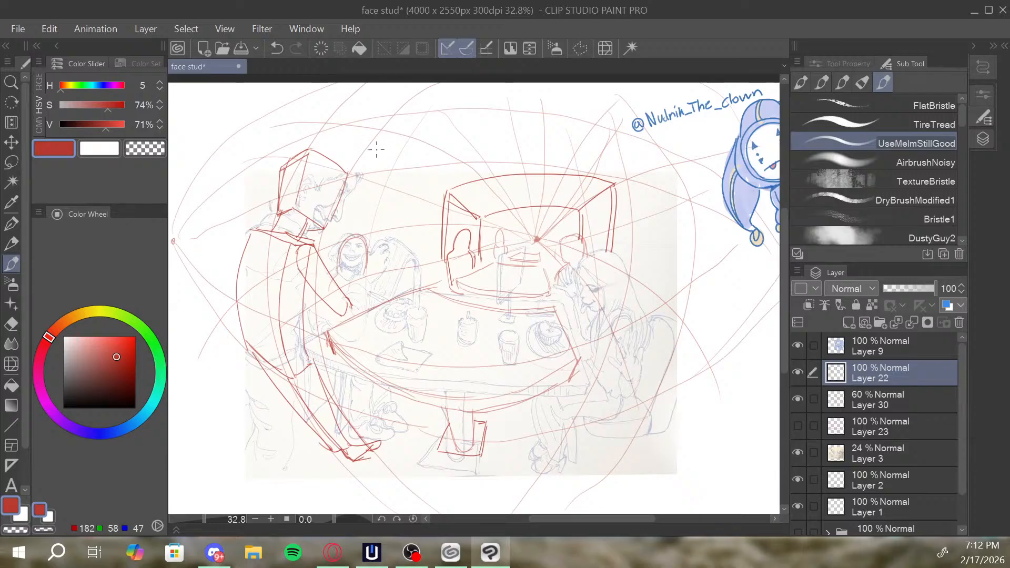
mouse_move(374, 150)
left_mouse_down()
mouse_move(405, 141)
mouse_move(411, 154)
mouse_move(377, 158)
mouse_move(382, 176)
mouse_move(408, 174)
mouse_move(405, 147)
mouse_move(364, 170)
mouse_move(376, 138)
mouse_move(415, 158)
mouse_move(415, 170)
left_mouse_up()
mouse_move(390, 138)
left_mouse_down()
mouse_move(389, 109)
mouse_move(392, 139)
left_mouse_up()
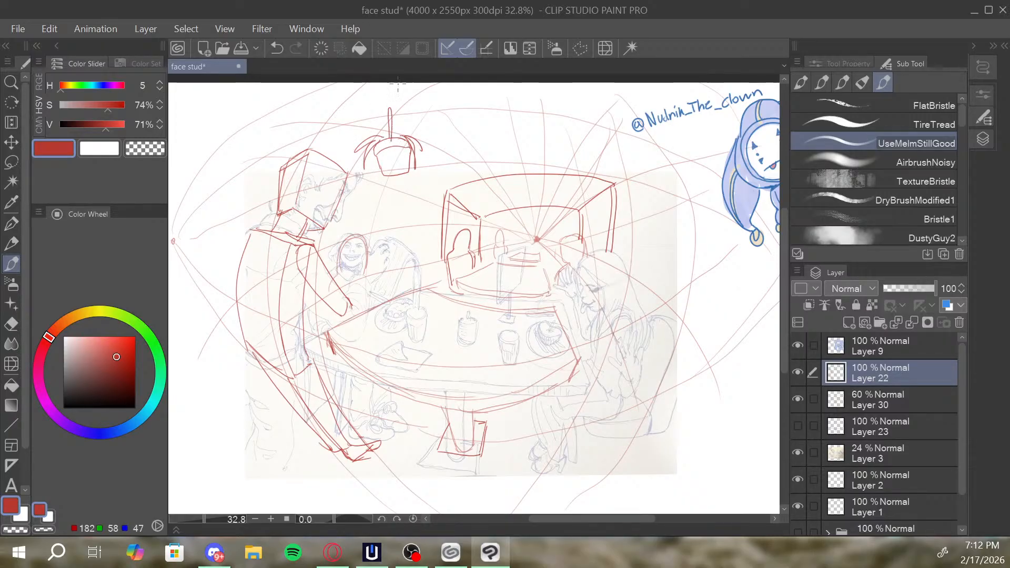
mouse_move(390, 103)
left_mouse_down()
mouse_move(361, 127)
mouse_move(357, 157)
left_mouse_up()
left_click_drag(604, 158, 589, 152)
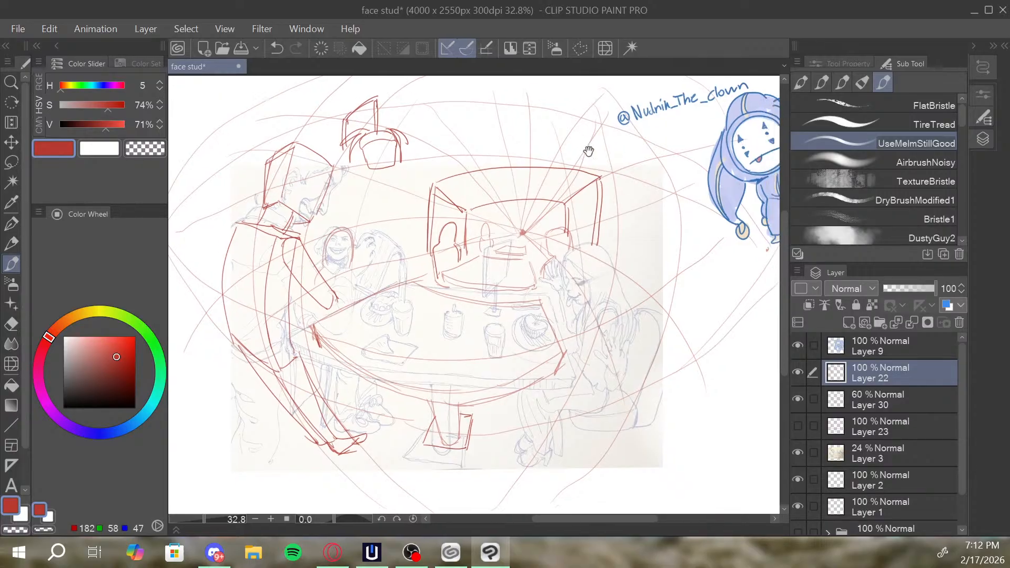
left_click_drag(373, 165, 393, 159)
Redo the receding edge joining the inner and outer upper right corners of the background frame.
mouse_move(624, 191)
left_mouse_down()
mouse_move(596, 245)
mouse_move(600, 204)
left_mouse_up()
key("ctrl+z")
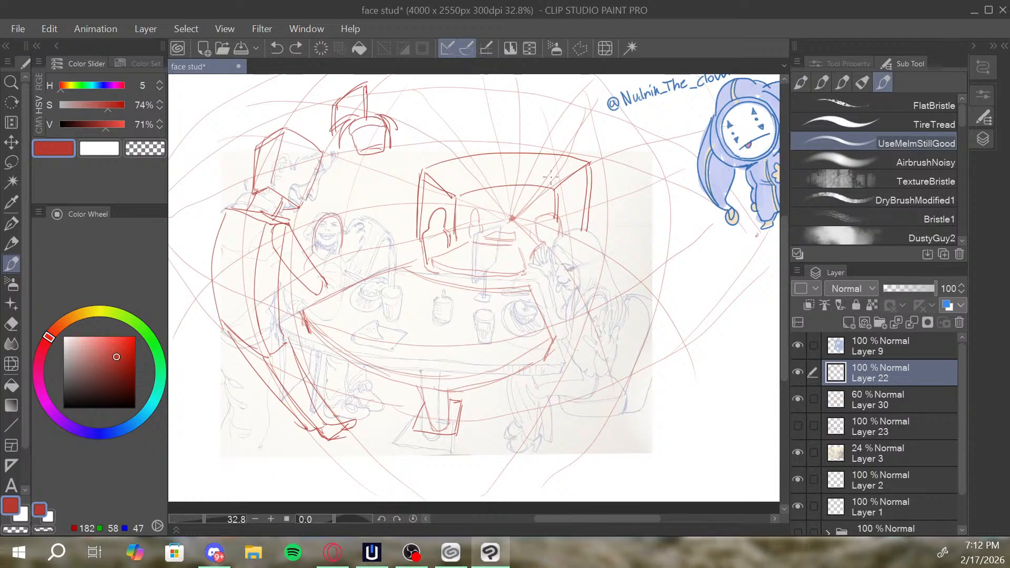
left_click_drag(556, 187, 590, 165)
Block in the right seated figure's long torso and boxy hips beside the table's right edge, redoing the torso line until it fits.
mouse_move(574, 401)
left_mouse_down()
mouse_move(599, 375)
mouse_move(584, 399)
left_mouse_up()
key("ctrl+z")
left_click_drag(571, 349, 568, 290)
key("ctrl+z")
left_click_drag(568, 349, 569, 296)
key("ctrl+z")
left_click_drag(568, 349, 572, 300)
left_click_drag(605, 251, 619, 276)
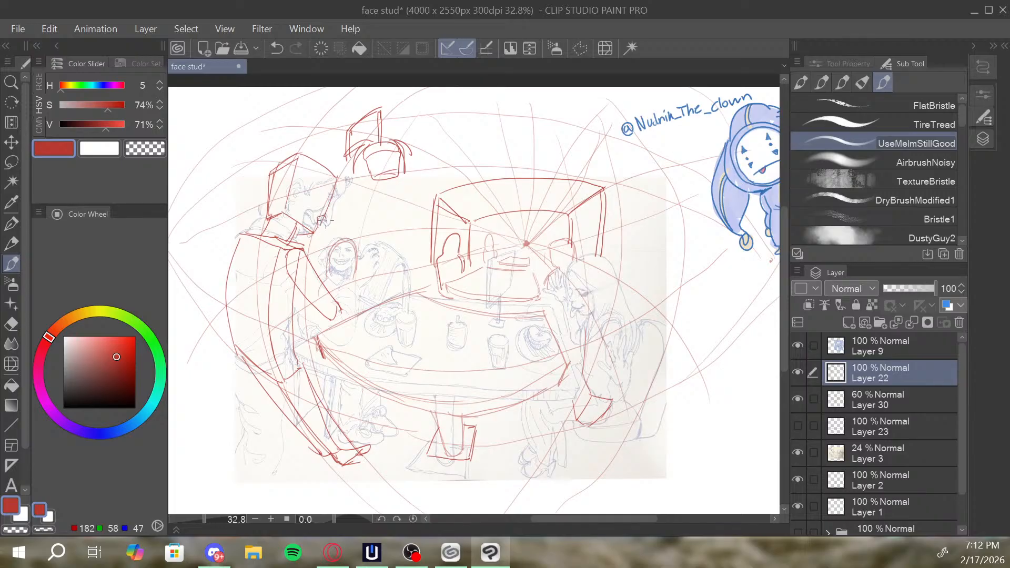
Redo the standing figure's face profile on the front of the boxy head and reinforce the curve of its back.
key("ctrl+z")
left_click_drag(316, 225, 323, 215)
scroll(532, 221, "down", 1)
mouse_move(258, 345)
left_mouse_down()
mouse_move(233, 319)
mouse_move(233, 215)
mouse_move(243, 208)
left_mouse_up()
Draw the standing figure's raised forearm and hand, and outline the neighbouring seated figure's head behind the table's left side.
left_click_drag(511, 228, 466, 202)
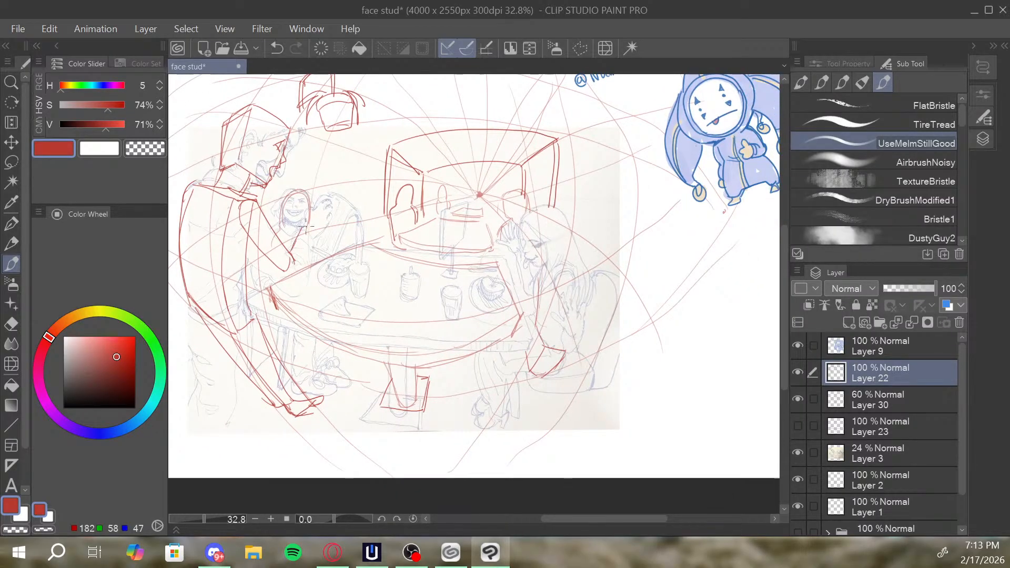
left_click_drag(310, 231, 298, 271)
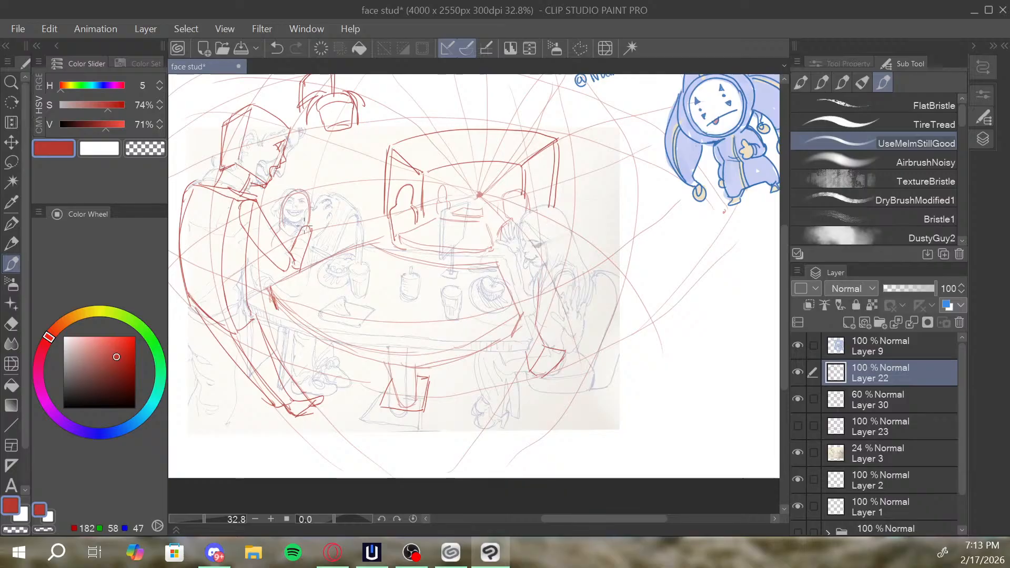
mouse_move(320, 207)
left_mouse_down()
mouse_move(315, 234)
mouse_move(323, 198)
mouse_move(349, 212)
mouse_move(333, 247)
left_mouse_up()
key("ctrl+z")
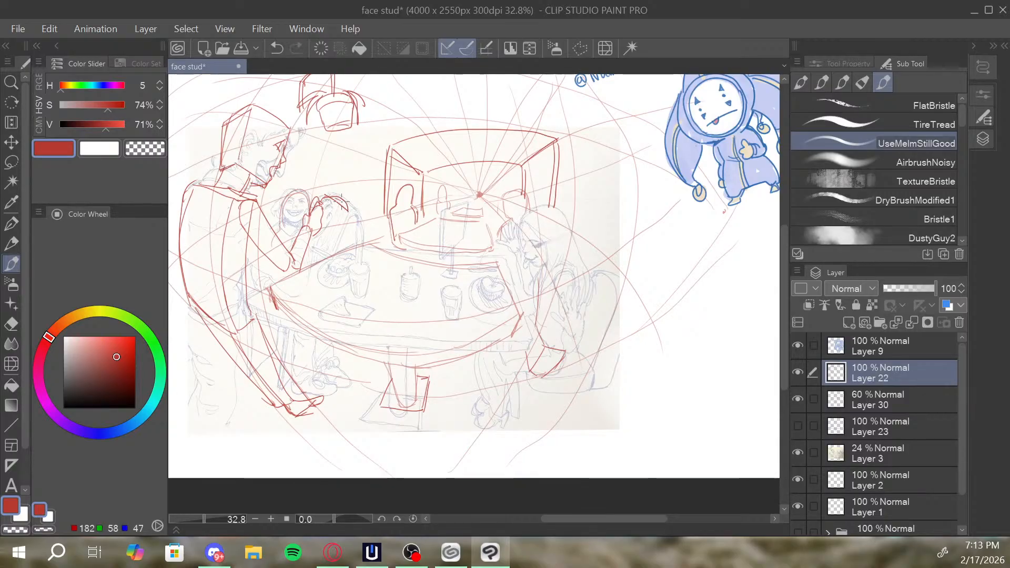
mouse_move(348, 213)
left_mouse_down()
mouse_move(322, 250)
mouse_move(330, 253)
left_mouse_up()
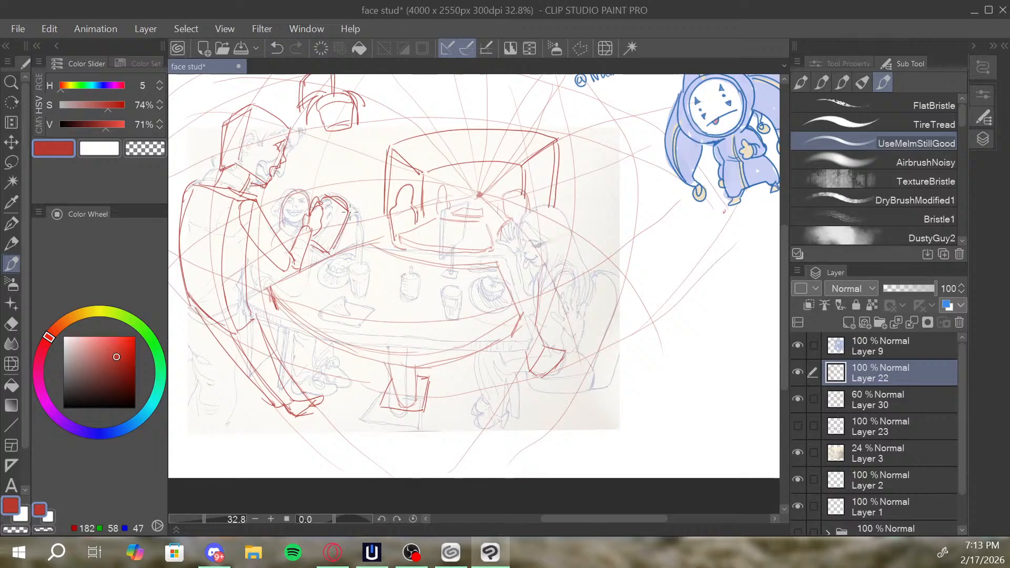
Add parallel curved lines across the top of the background frame between its outer and inner arches, redoing the first one.
mouse_move(528, 211)
left_mouse_down()
mouse_move(566, 213)
mouse_move(576, 240)
left_mouse_up()
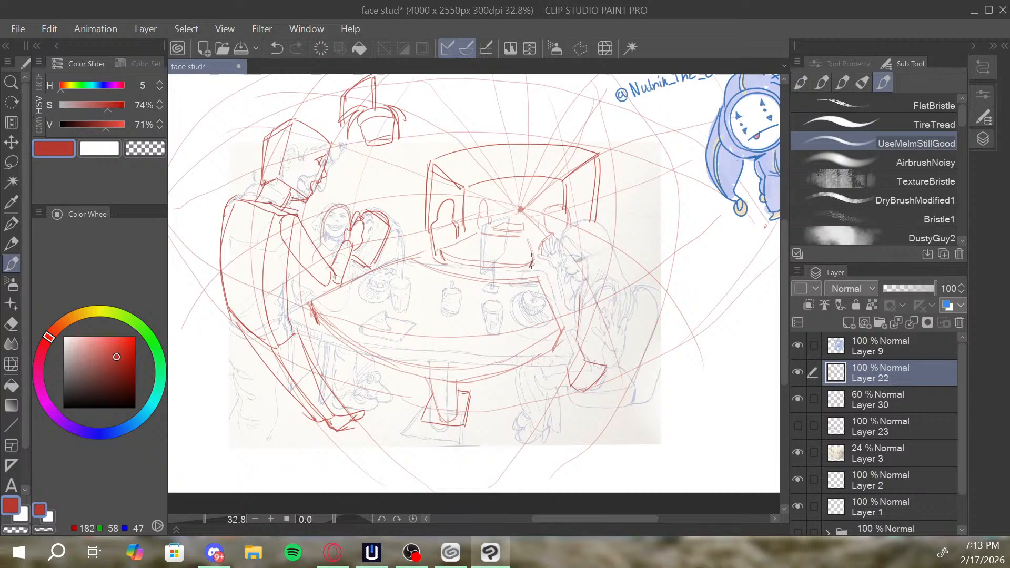
left_click_drag(582, 211, 571, 218)
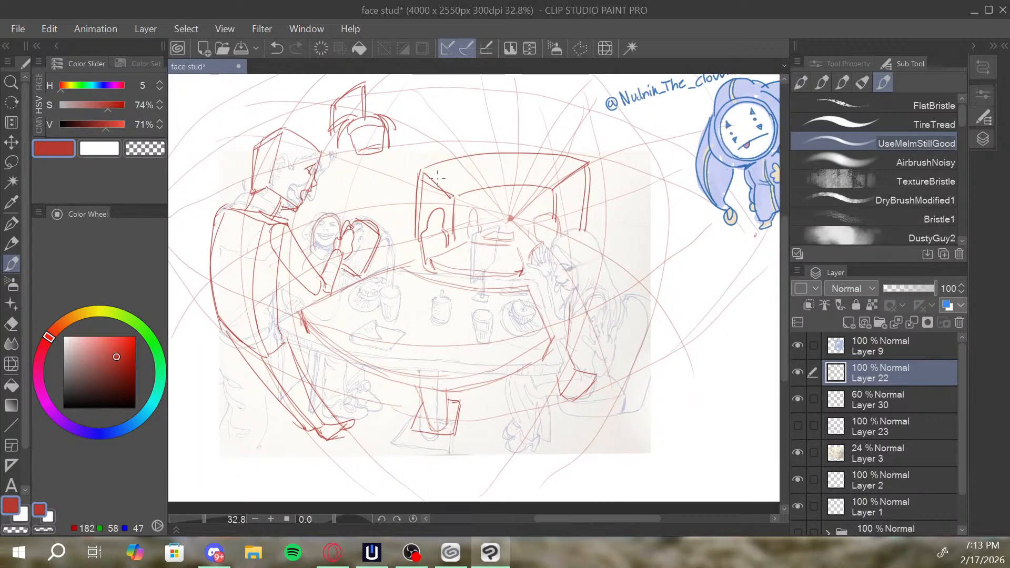
mouse_move(445, 183)
left_mouse_down()
mouse_move(514, 168)
mouse_move(565, 182)
left_mouse_up()
key("ctrl+z")
left_click_drag(441, 177, 558, 184)
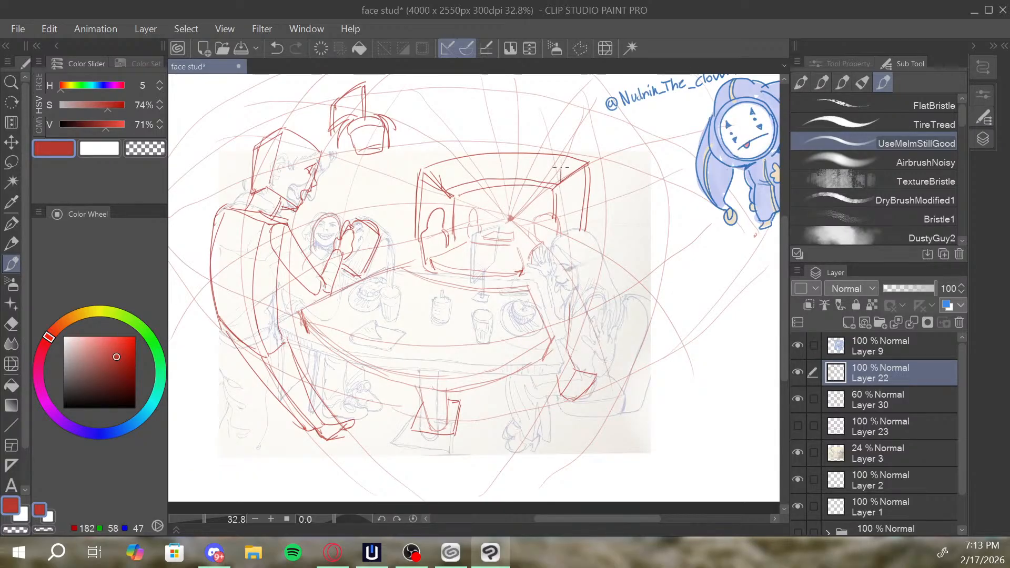
left_click_drag(438, 178, 560, 171)
mouse_move(447, 193)
left_mouse_down()
mouse_move(502, 183)
mouse_move(561, 188)
mouse_move(566, 170)
left_mouse_up()
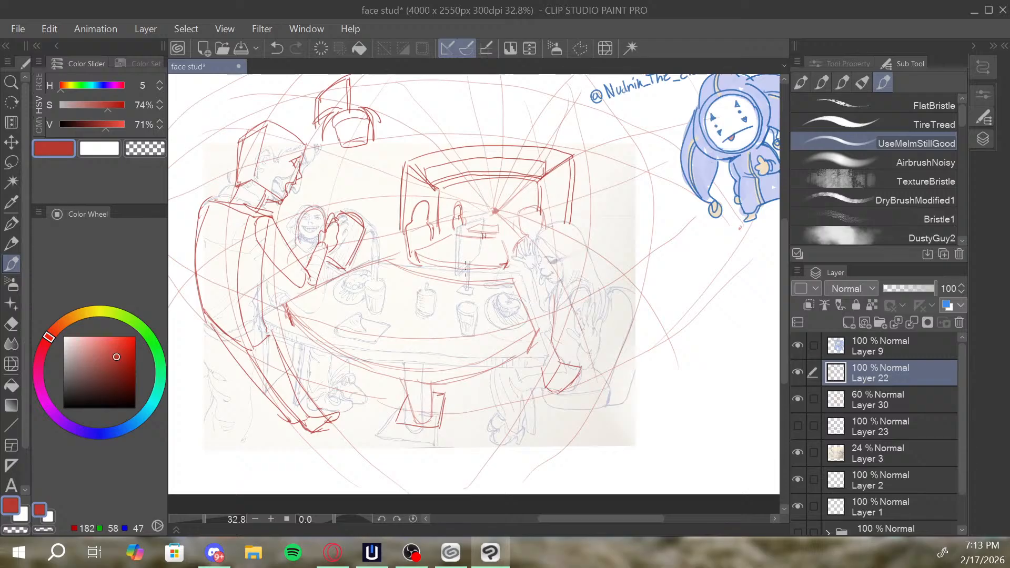
Draw the small background table's leg, a plate and a flower vase inside the background frame.
left_click_drag(465, 279, 472, 283)
mouse_move(438, 251)
left_mouse_down()
mouse_move(452, 244)
mouse_move(440, 248)
left_mouse_up()
key("ctrl+z")
left_click_drag(465, 247, 475, 254)
mouse_move(470, 215)
left_mouse_down()
mouse_move(475, 231)
mouse_move(477, 216)
left_mouse_up()
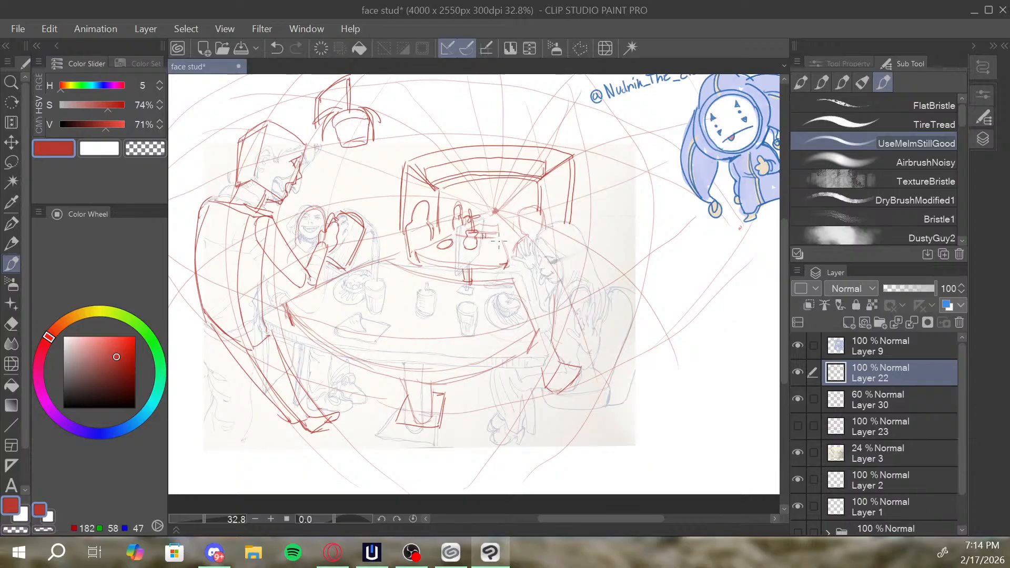
Reinforce the main table's two straight side edges and its long curved front edge with darker red strokes.
key("ctrl+space")
left_click_drag(488, 246, 555, 223)
scroll(524, 255, "up", 2)
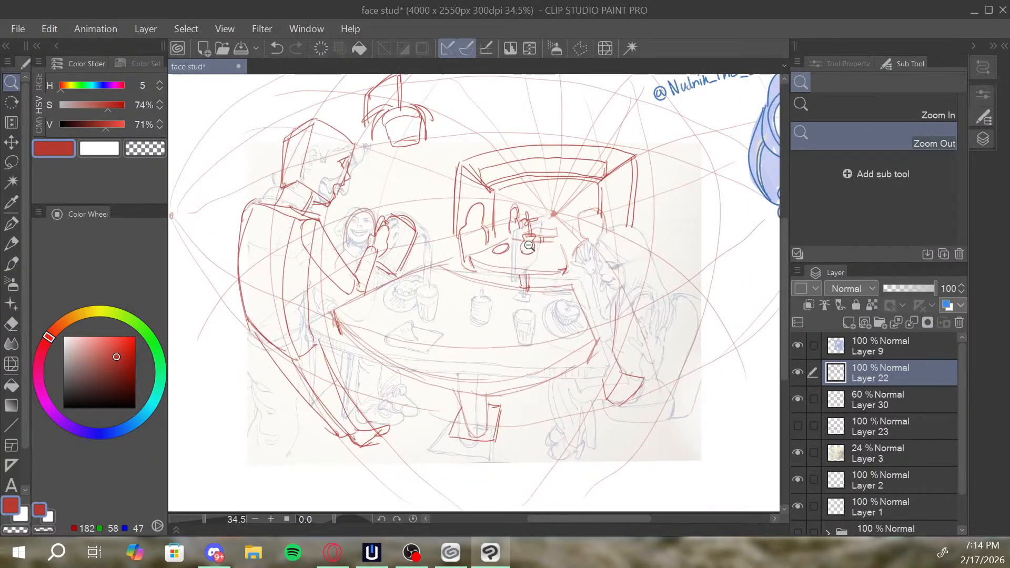
key("b")
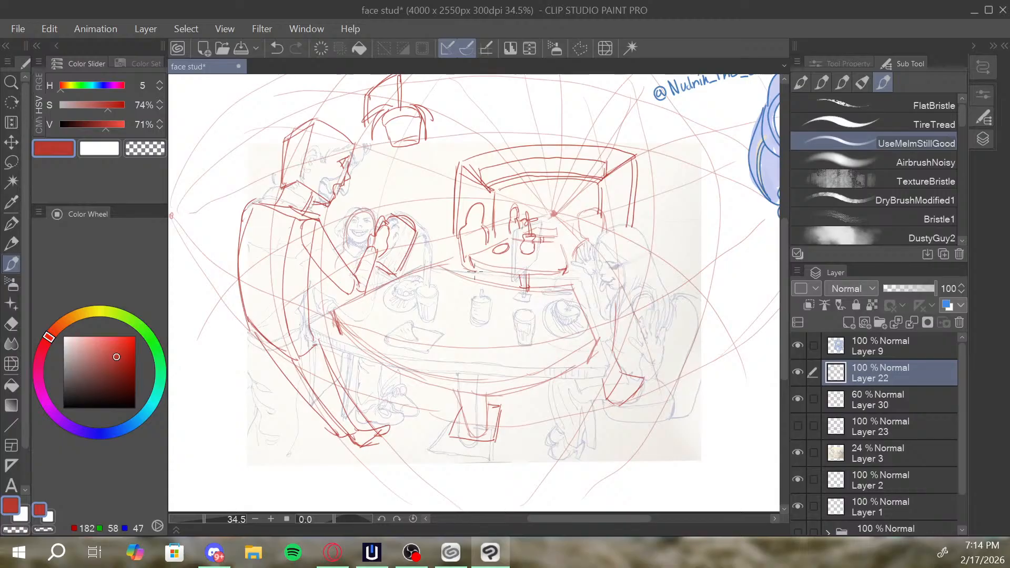
mouse_move(339, 307)
left_mouse_down()
mouse_move(465, 252)
mouse_move(442, 266)
left_mouse_up()
left_click_drag(571, 285, 598, 351)
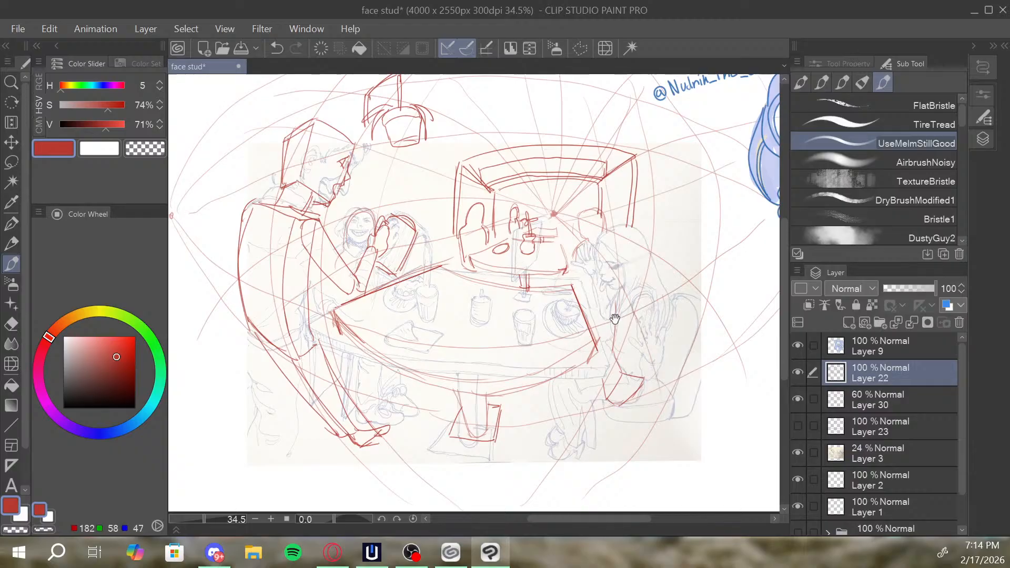
mouse_move(617, 317)
left_mouse_down()
mouse_move(629, 325)
mouse_move(601, 317)
mouse_move(514, 437)
left_mouse_up()
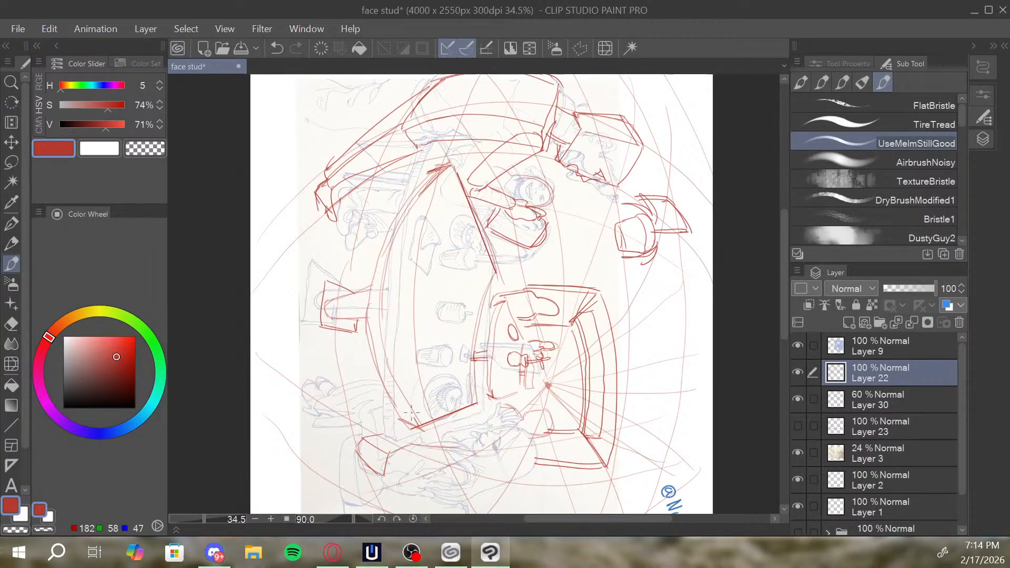
mouse_move(415, 423)
left_mouse_down()
mouse_move(384, 309)
mouse_move(388, 264)
mouse_move(413, 202)
mouse_move(433, 165)
left_mouse_up()
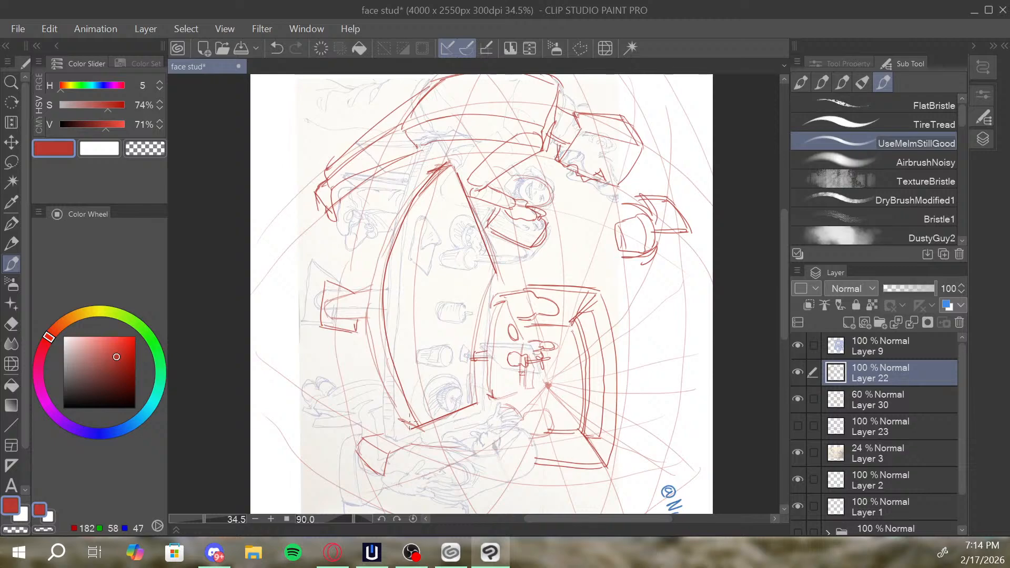
mouse_move(411, 423)
left_mouse_down()
mouse_move(379, 342)
mouse_move(379, 256)
mouse_move(430, 173)
left_mouse_up()
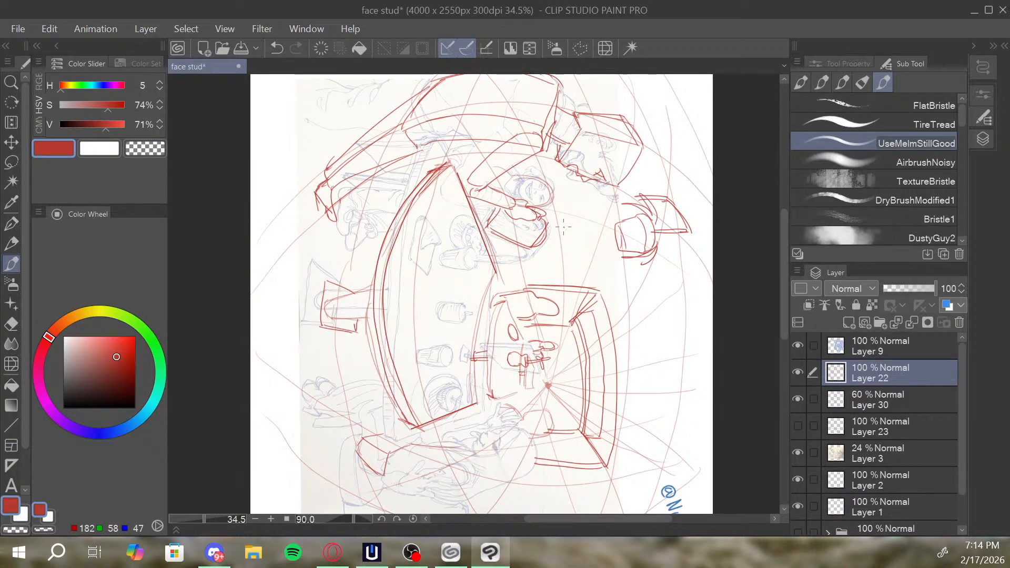
key("r")
mouse_move(638, 193)
left_mouse_down()
mouse_move(445, 159)
mouse_move(388, 192)
left_mouse_up()
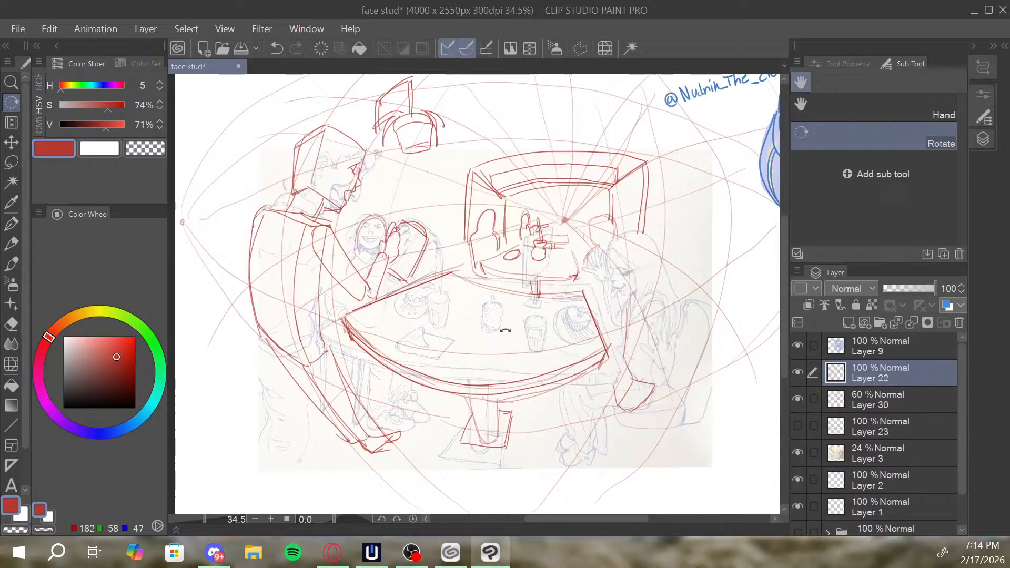
key("b")
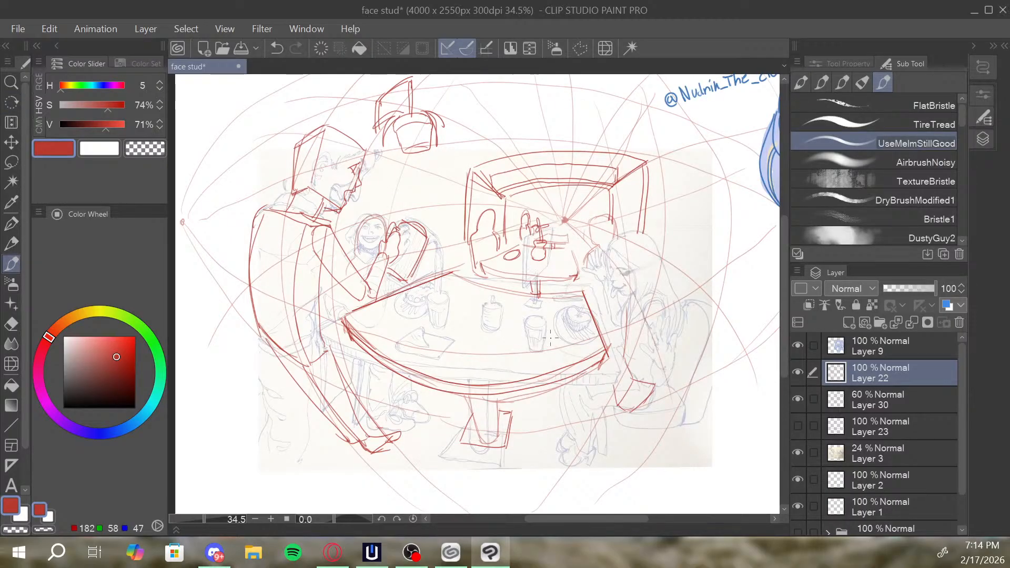
key("space")
left_click_drag(672, 273, 648, 274)
key("alt+space")
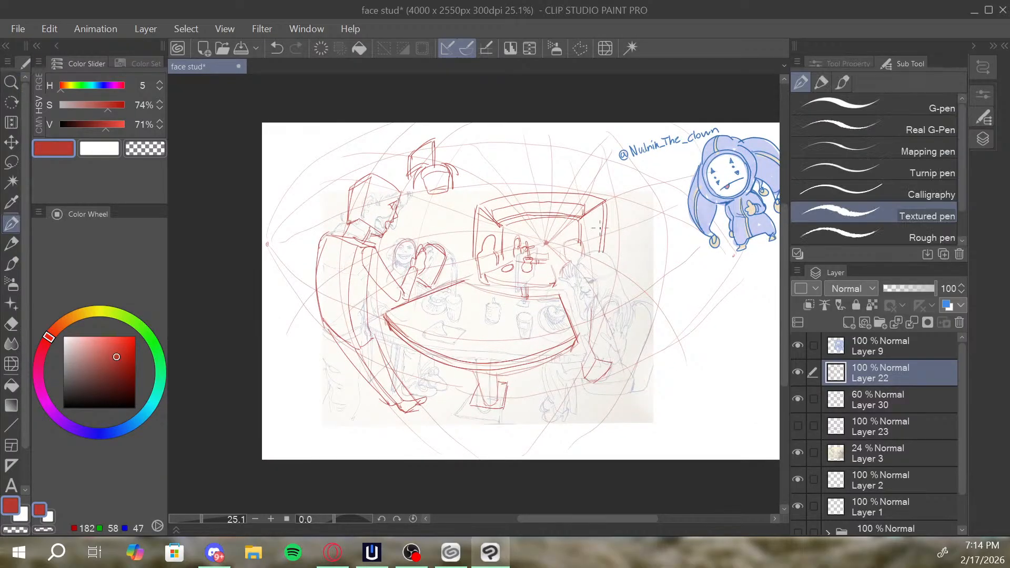
mouse_move(617, 156)
left_mouse_down()
mouse_move(603, 187)
mouse_move(610, 181)
mouse_move(632, 215)
left_mouse_up()
key("space")
key("ctrl+z")
key("ctrl+z")
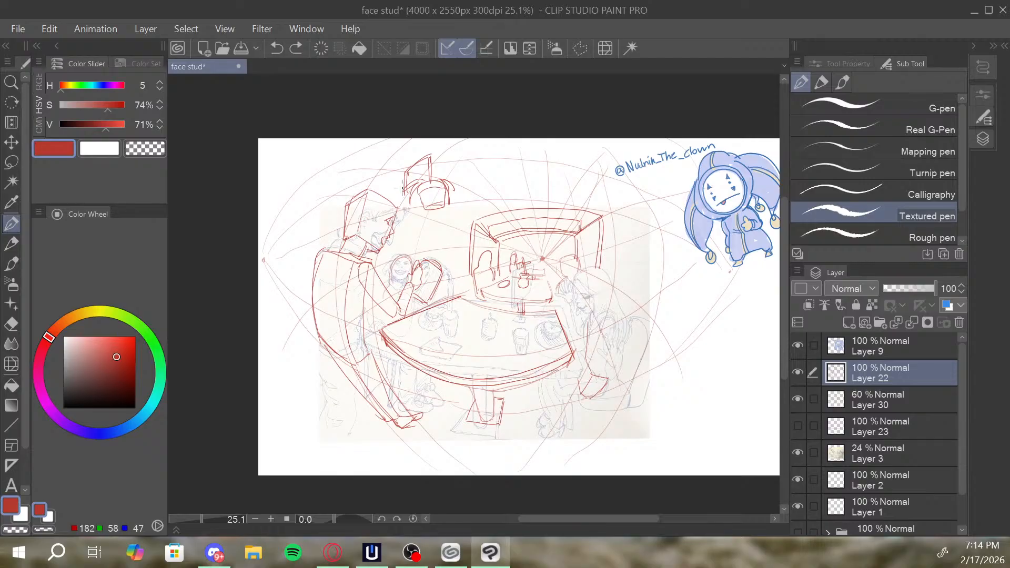
Draw a wall window in perspective between the standing figure's head and the hanging lamp using the Textured pen.
left_click_drag(406, 170, 402, 206)
mouse_move(403, 172)
left_mouse_down()
mouse_move(380, 185)
mouse_move(382, 199)
mouse_move(407, 198)
left_mouse_up()
left_click_drag(582, 177, 562, 177)
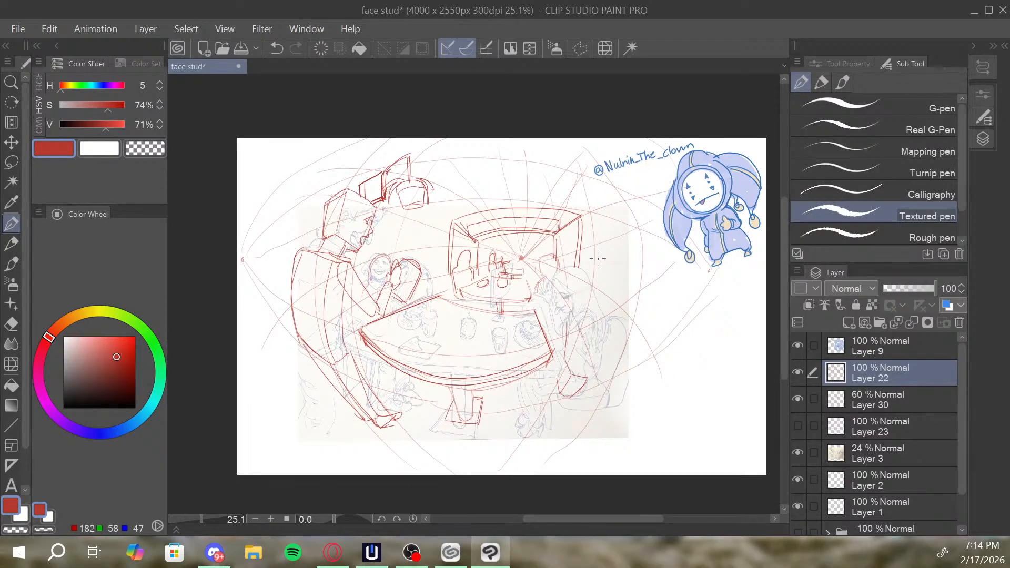
Draw narrow paned windows on the side walls, one on each side of the background frame, following the curved grid.
key("ctrl+z")
mouse_move(600, 258)
left_mouse_down()
mouse_move(596, 221)
mouse_move(612, 213)
mouse_move(612, 274)
left_mouse_up()
mouse_move(614, 214)
left_mouse_down()
mouse_move(615, 266)
mouse_move(607, 230)
mouse_move(601, 257)
mouse_move(612, 217)
left_mouse_up()
mouse_move(601, 263)
left_mouse_down()
mouse_move(612, 234)
mouse_move(610, 255)
mouse_move(612, 239)
mouse_move(626, 241)
mouse_move(616, 219)
mouse_move(618, 282)
mouse_move(622, 262)
left_mouse_up()
key("ctrl+z")
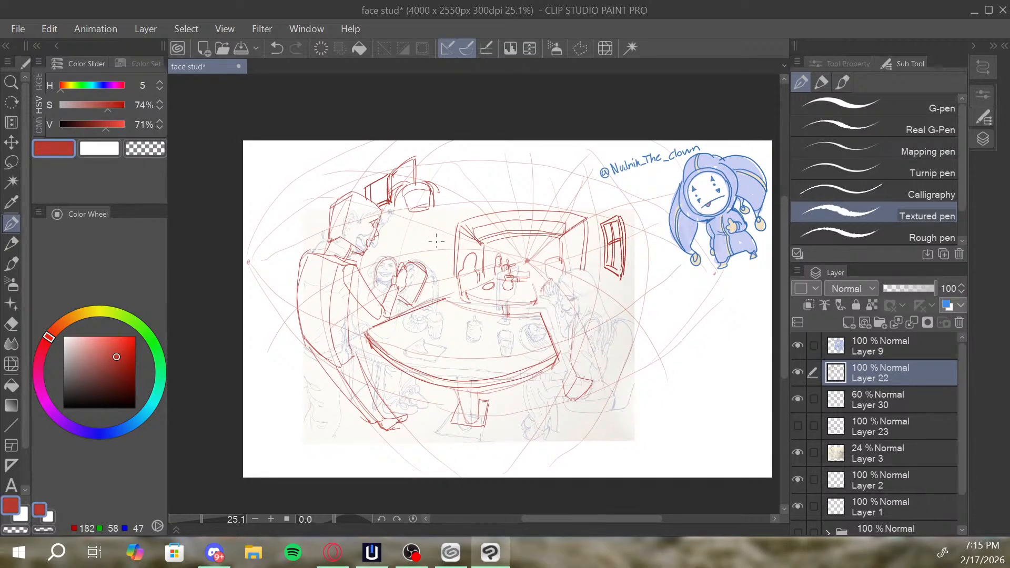
left_click_drag(441, 229, 436, 262)
mouse_move(441, 227)
left_mouse_down()
mouse_move(423, 218)
mouse_move(416, 265)
mouse_move(428, 223)
mouse_move(438, 242)
mouse_move(437, 267)
mouse_move(436, 240)
mouse_move(426, 269)
left_mouse_up()
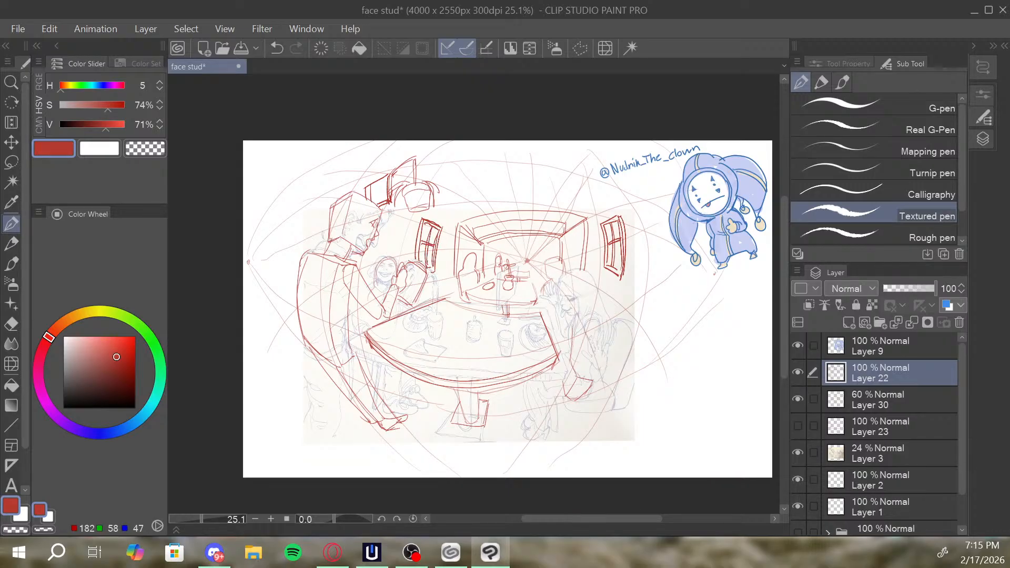
Draw paired ceiling lines running outward from the background frame's two upper corners with the UseMeImStillGood brush, redoing the first right one.
key("alt+space")
left_click(605, 263)
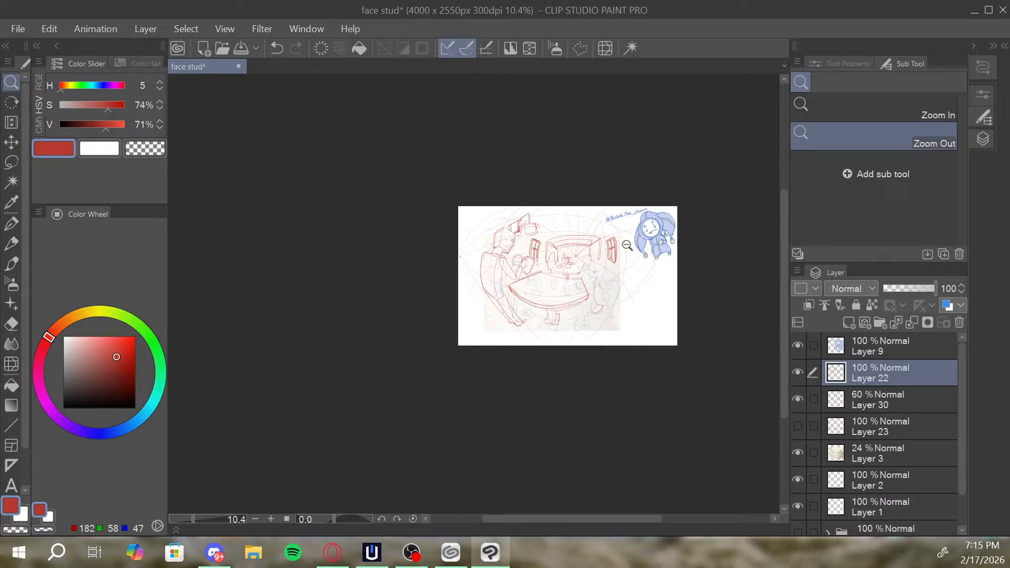
left_click(624, 248)
left_click_drag(622, 250, 702, 251)
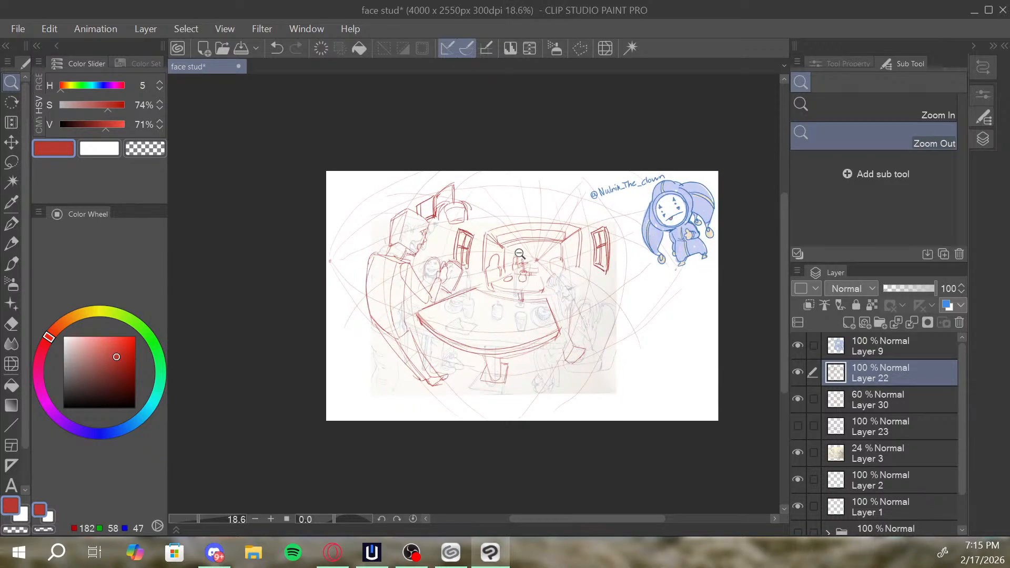
left_click_drag(522, 253, 535, 255)
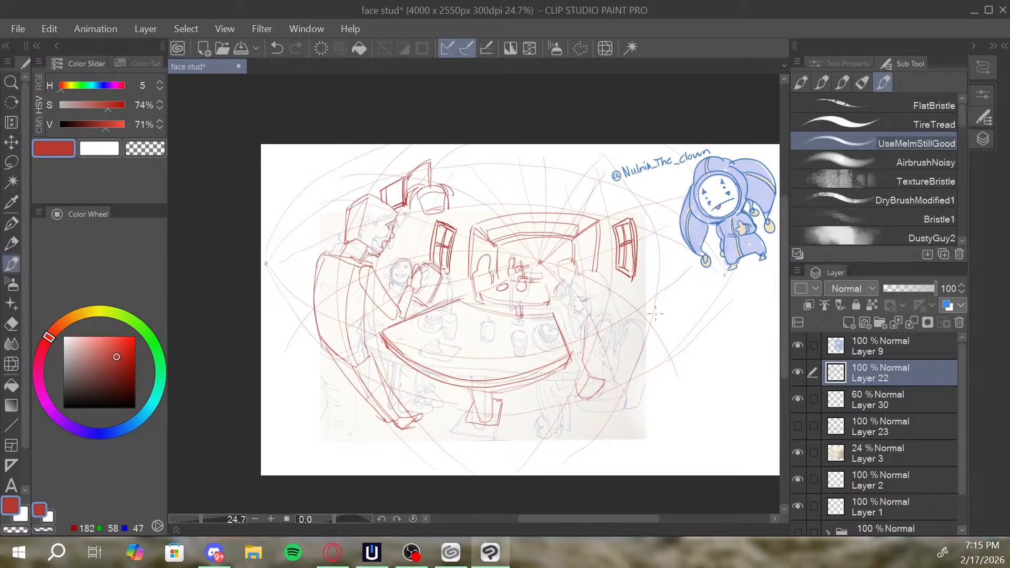
left_click_drag(654, 321, 651, 312)
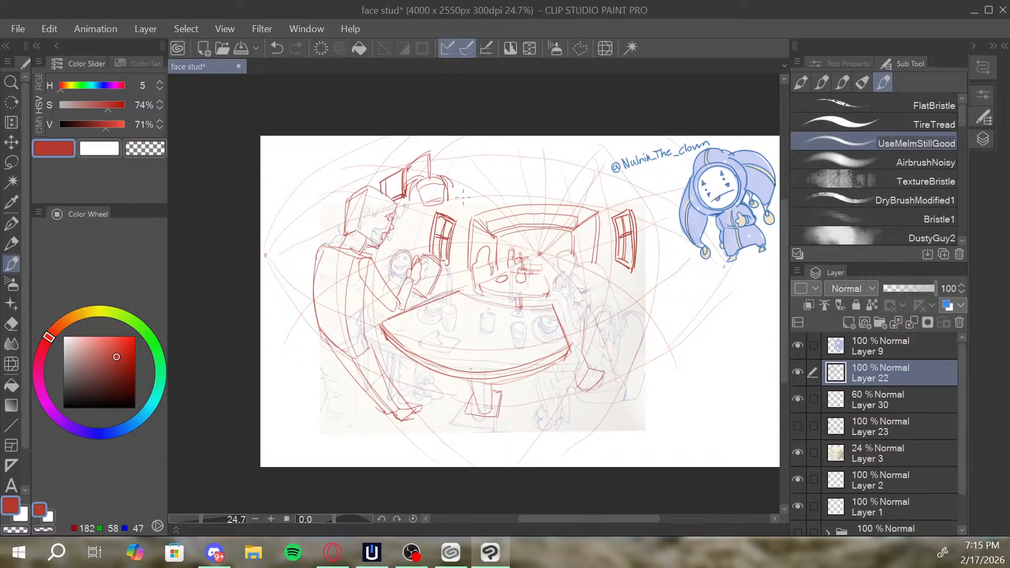
left_click_drag(452, 182, 492, 214)
left_click_drag(594, 209, 634, 170)
key("ctrl+z")
left_click_drag(599, 211, 655, 167)
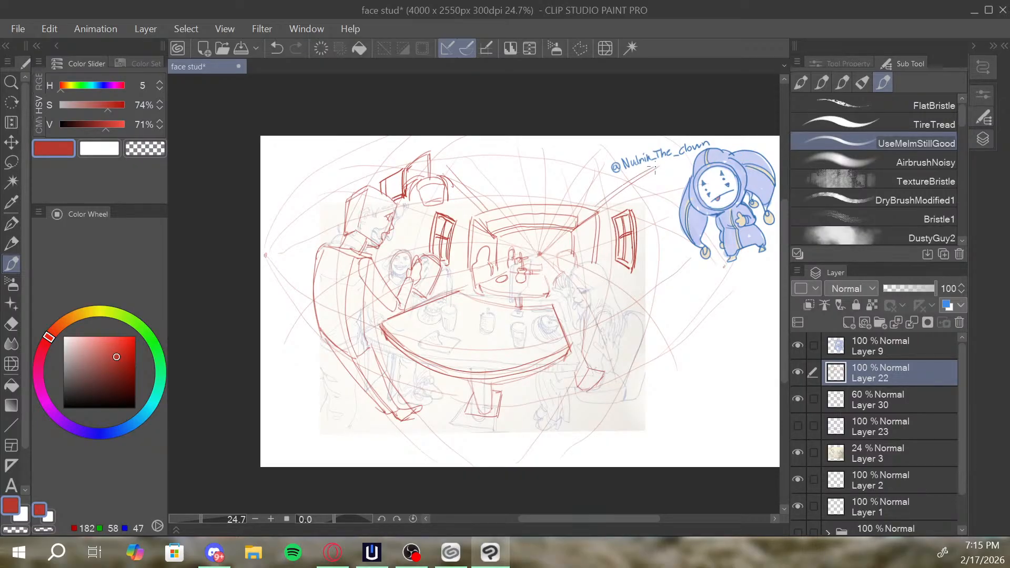
left_click_drag(446, 168, 486, 215)
Try a long curved wall line bowing around the right window down towards the floor.
mouse_move(614, 218)
left_mouse_down()
mouse_move(633, 210)
mouse_move(612, 222)
mouse_move(649, 335)
left_mouse_up()
key("ctrl+z")
left_click_drag(649, 202, 618, 395)
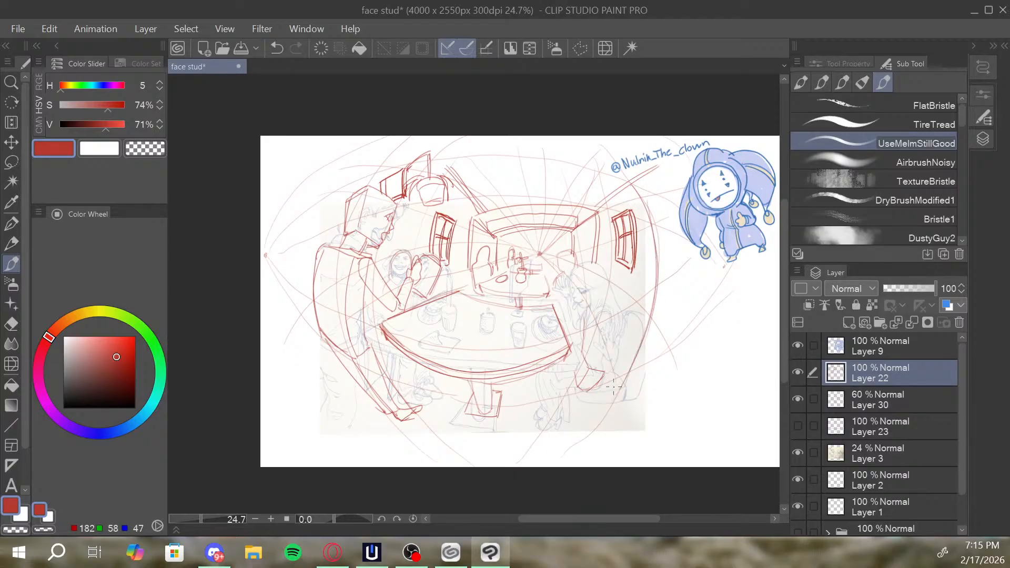
key("ctrl+z")
key("ctrl+z")
Hide Layer 3 to check the red drawing without the reference sketch, and show the layer again.
key("space")
left_click_drag(579, 306, 581, 294)
key("alt+space")
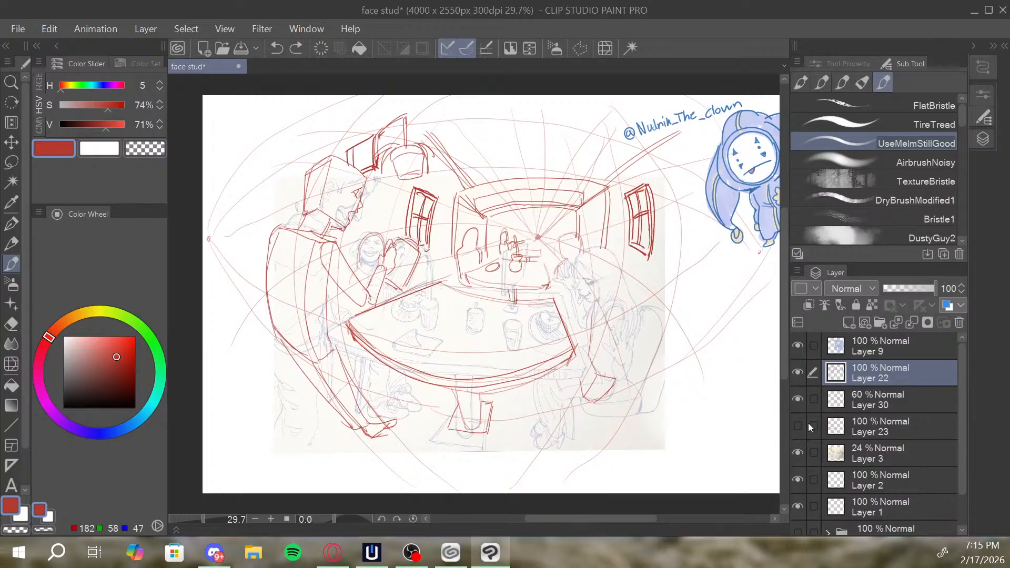
left_click(798, 452)
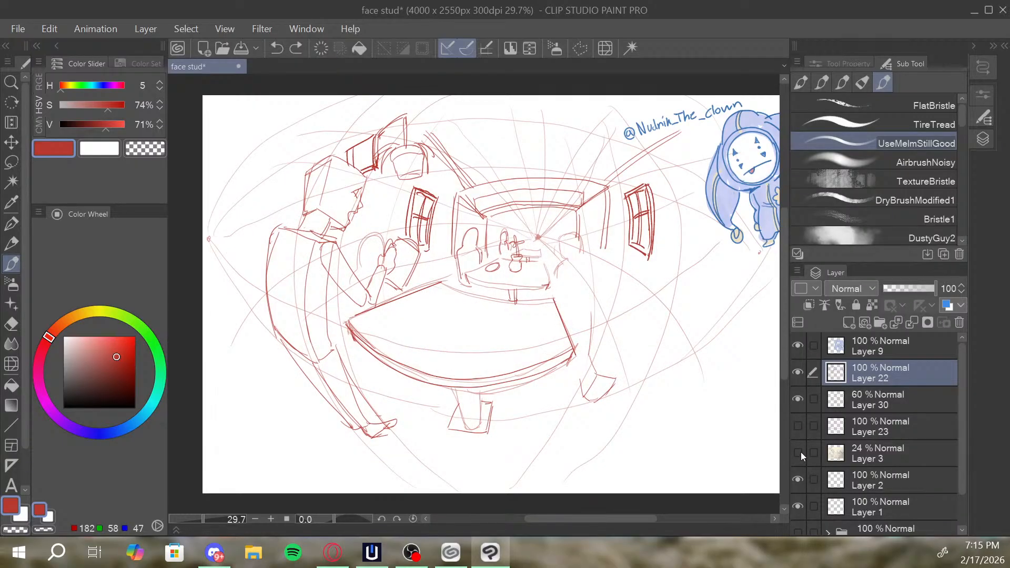
left_click(800, 451)
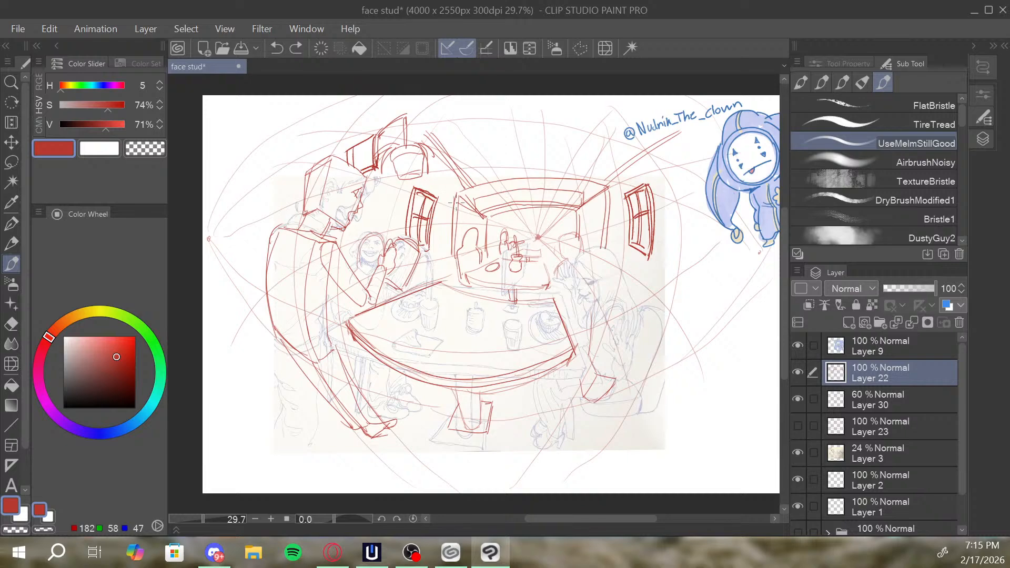
Reinforce the background frame's side posts and add small distant figures and a rectangular panel behind the background table.
mouse_move(457, 202)
left_mouse_down()
mouse_move(455, 259)
mouse_move(458, 194)
mouse_move(456, 251)
left_mouse_up()
left_click_drag(605, 193, 600, 245)
left_click_drag(578, 209, 608, 188)
key("ctrl+z")
mouse_move(528, 251)
left_mouse_down()
mouse_move(539, 226)
mouse_move(549, 226)
mouse_move(539, 227)
mouse_move(558, 229)
mouse_move(538, 244)
mouse_move(557, 230)
mouse_move(555, 248)
mouse_move(539, 243)
mouse_move(562, 223)
mouse_move(525, 231)
mouse_move(528, 246)
mouse_move(528, 228)
mouse_move(494, 240)
left_mouse_up()
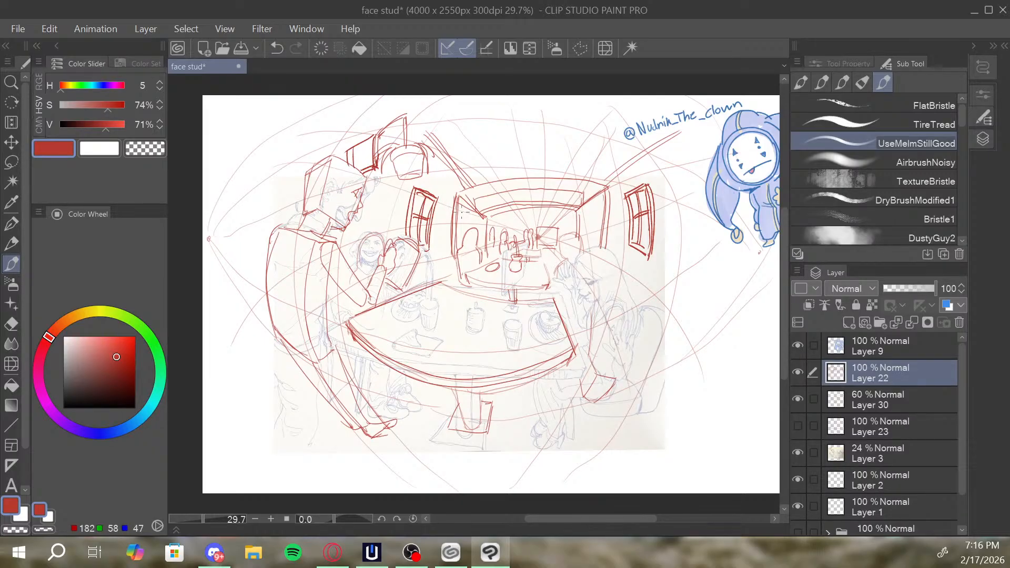
left_click_drag(441, 283, 473, 293)
key("ctrl+z")
Outline the curved seat back behind the right seated figure and its outer side panel, redoing the strokes that miss.
left_click_drag(585, 246, 597, 233)
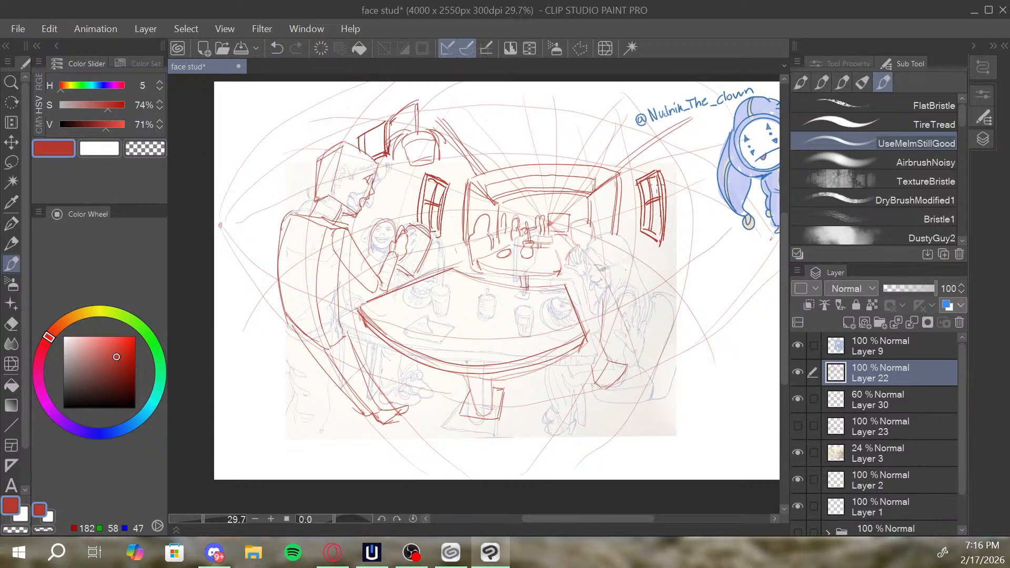
mouse_move(635, 180)
left_mouse_down()
mouse_move(654, 170)
mouse_move(659, 197)
left_mouse_up()
left_click_drag(652, 269, 688, 297)
key("ctrl+z")
key("ctrl+z")
mouse_move(648, 268)
left_mouse_down()
mouse_move(689, 306)
mouse_move(739, 293)
mouse_move(735, 301)
left_mouse_up()
key("ctrl+z")
mouse_move(650, 268)
left_mouse_down()
mouse_move(686, 268)
mouse_move(729, 301)
mouse_move(695, 316)
mouse_move(666, 363)
left_mouse_up()
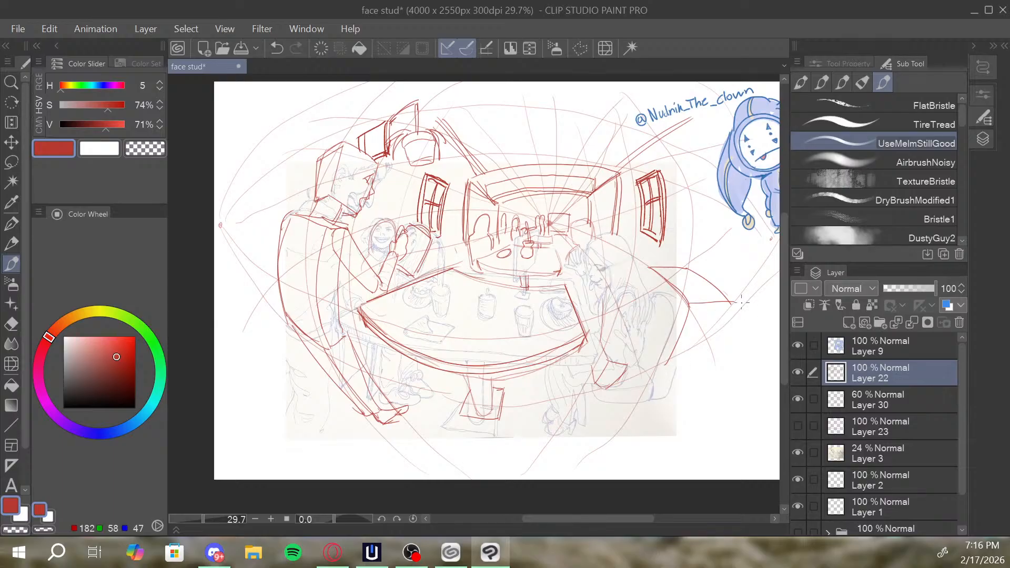
Close the lower edges of the right seat and add an inner contour and curved stripes to its backrest.
mouse_move(734, 304)
left_mouse_down()
mouse_move(696, 360)
mouse_move(713, 314)
mouse_move(670, 362)
mouse_move(703, 356)
mouse_move(671, 363)
mouse_move(711, 347)
mouse_move(695, 360)
mouse_move(732, 303)
left_mouse_up()
key("ctrl+z")
left_click_drag(665, 362, 651, 320)
mouse_move(653, 269)
left_mouse_down()
mouse_move(650, 305)
mouse_move(654, 272)
mouse_move(681, 321)
left_mouse_up()
mouse_move(660, 281)
left_mouse_down()
mouse_move(686, 308)
mouse_move(680, 320)
mouse_move(657, 304)
mouse_move(665, 345)
mouse_move(653, 322)
mouse_move(670, 352)
mouse_move(677, 333)
left_mouse_up()
key("ctrl+z")
key("ctrl+z")
left_click_drag(734, 295, 720, 287)
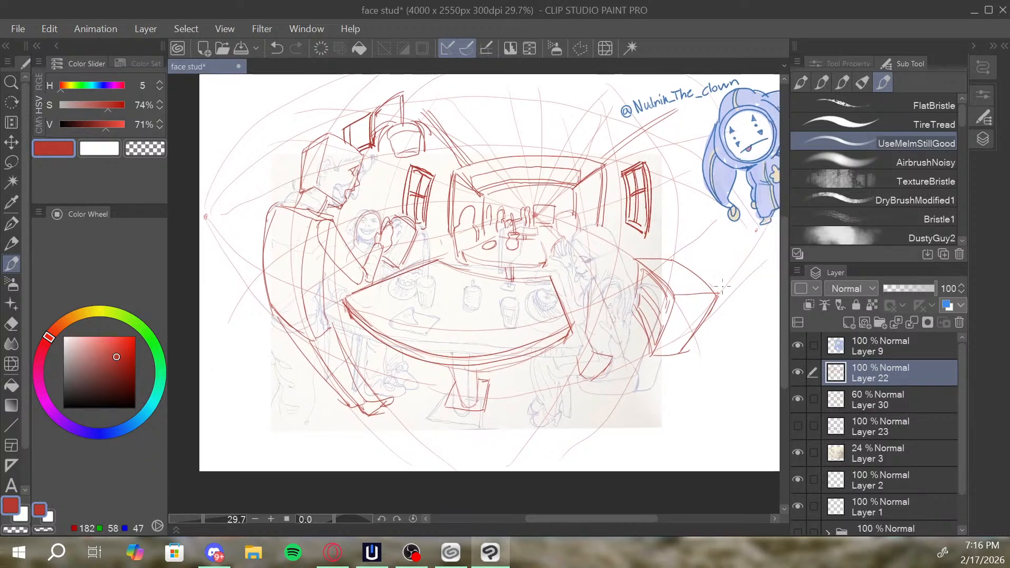
Draw a potted flower above the right seat, beneath the right window.
mouse_move(659, 251)
left_mouse_down()
mouse_move(652, 266)
mouse_move(663, 244)
mouse_move(669, 267)
left_mouse_up()
mouse_move(664, 231)
left_mouse_down()
mouse_move(665, 245)
mouse_move(664, 220)
mouse_move(675, 224)
mouse_move(659, 229)
mouse_move(663, 219)
left_mouse_up()
mouse_move(710, 246)
left_mouse_down()
mouse_move(698, 274)
mouse_move(664, 265)
mouse_move(661, 298)
mouse_move(651, 290)
mouse_move(663, 279)
mouse_move(647, 283)
left_mouse_up()
key("alt+space")
key("b")
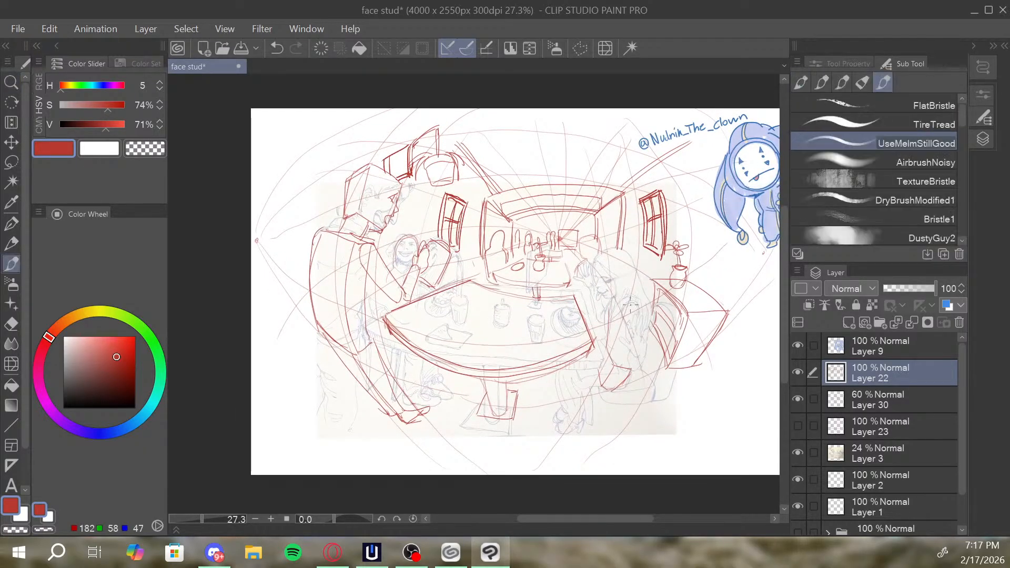
Draw the smiling face and hair of the seated figure behind the table's left side, undoing stray strokes.
key("ctrl+z")
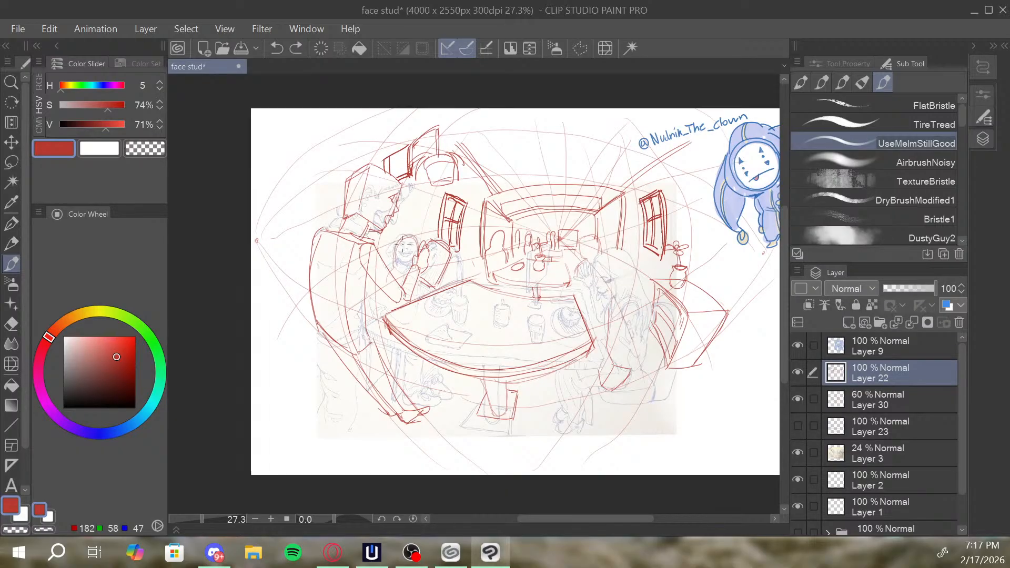
key("ctrl+y")
left_click_drag(395, 245, 392, 264)
left_click_drag(400, 251, 444, 240)
key("ctrl+z")
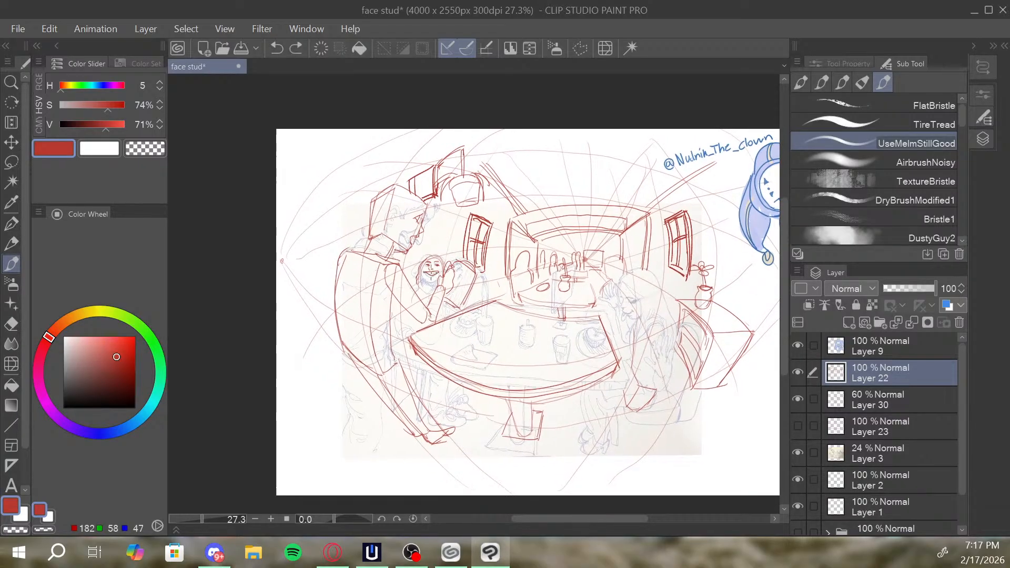
mouse_move(425, 273)
left_mouse_down()
mouse_move(438, 273)
mouse_move(426, 281)
mouse_move(433, 287)
left_mouse_up()
key("ctrl+z")
key("ctrl+z")
Refine the left seated figure's wide grin and add hair strokes beside the face.
key("alt+space")
mouse_move(453, 256)
left_mouse_down()
mouse_move(465, 251)
mouse_move(454, 268)
left_mouse_up()
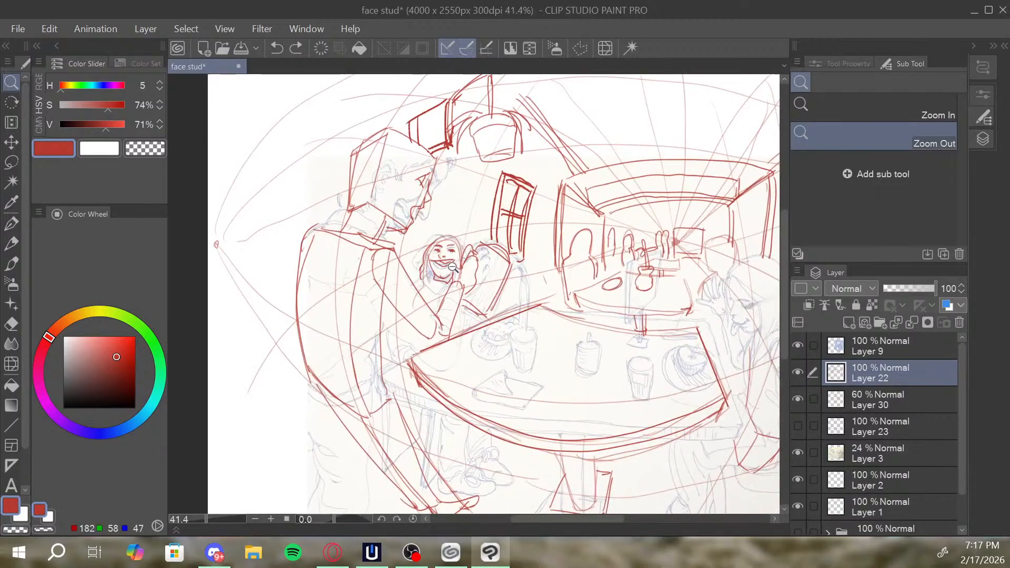
left_click_drag(520, 250, 501, 248)
left_click_drag(409, 271, 413, 284)
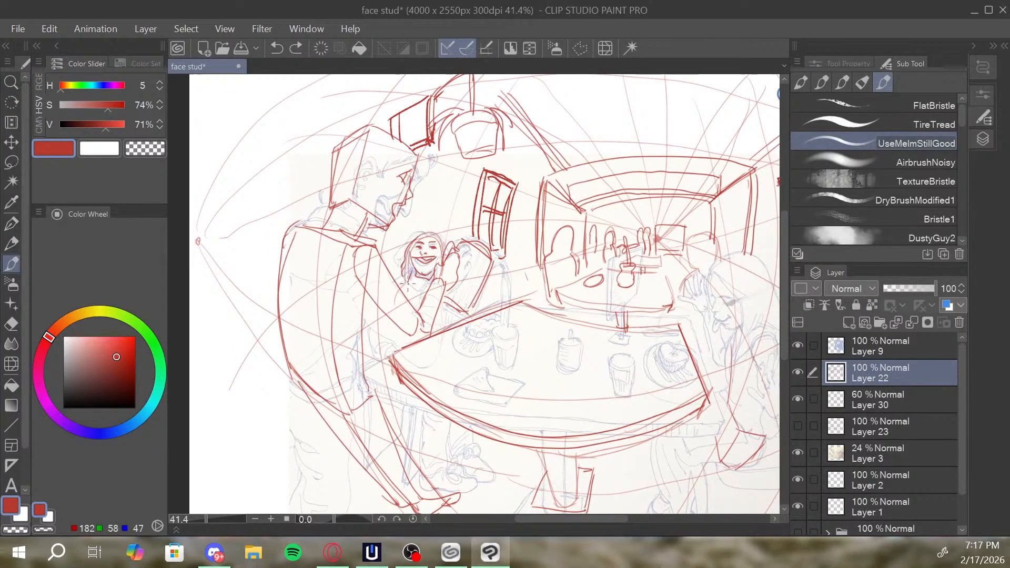
Add curved parallel lines along the background frame's two side posts, redoing the right one.
mouse_move(616, 261)
left_mouse_down()
mouse_move(531, 224)
mouse_move(558, 226)
mouse_move(537, 216)
left_mouse_up()
left_click_drag(651, 216, 605, 229)
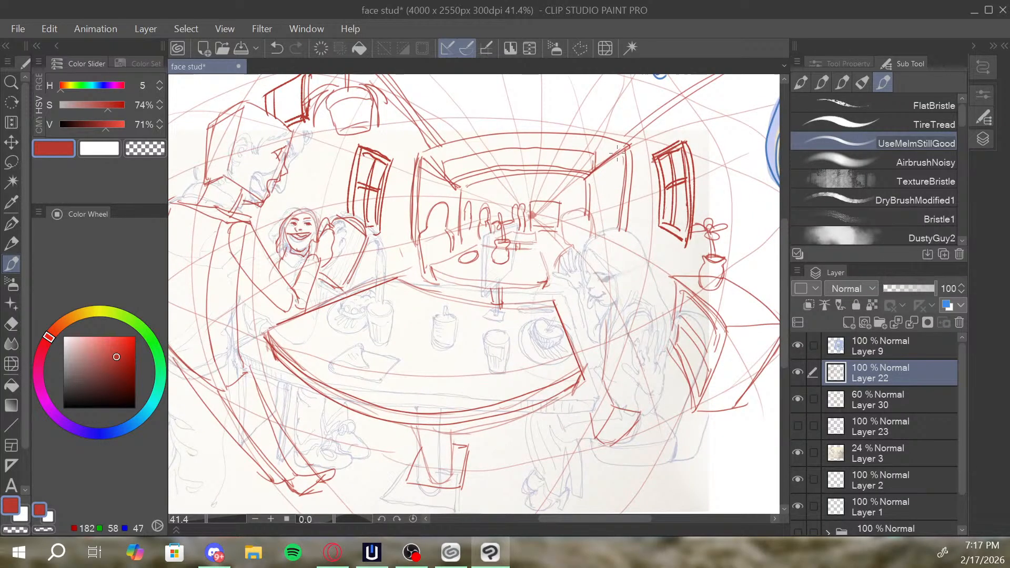
mouse_move(621, 153)
left_mouse_down()
mouse_move(620, 239)
mouse_move(627, 188)
mouse_move(626, 231)
left_mouse_up()
key("ctrl+z")
key("ctrl+z")
left_click_drag(617, 153, 633, 240)
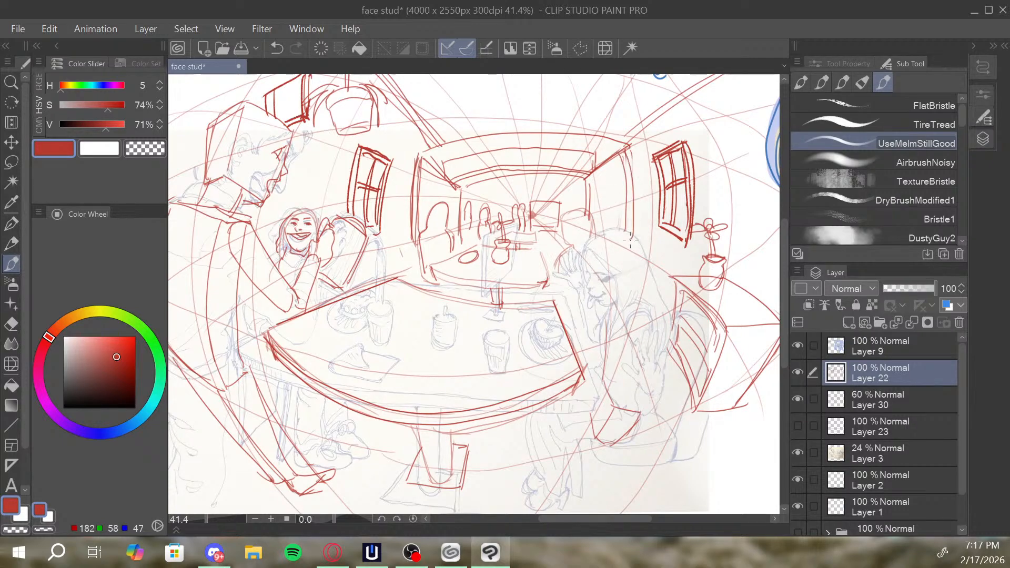
left_click_drag(619, 161, 626, 234)
left_click_drag(418, 156, 409, 231)
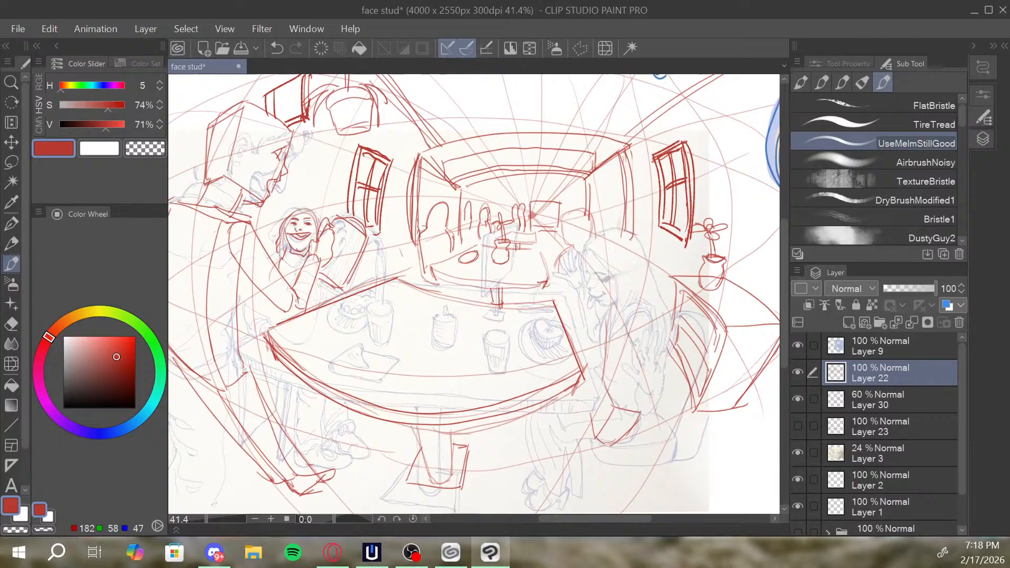
Darken the background frame's left post and its upper right inner corner.
left_click_drag(425, 163, 417, 228)
left_click_drag(657, 167, 664, 172)
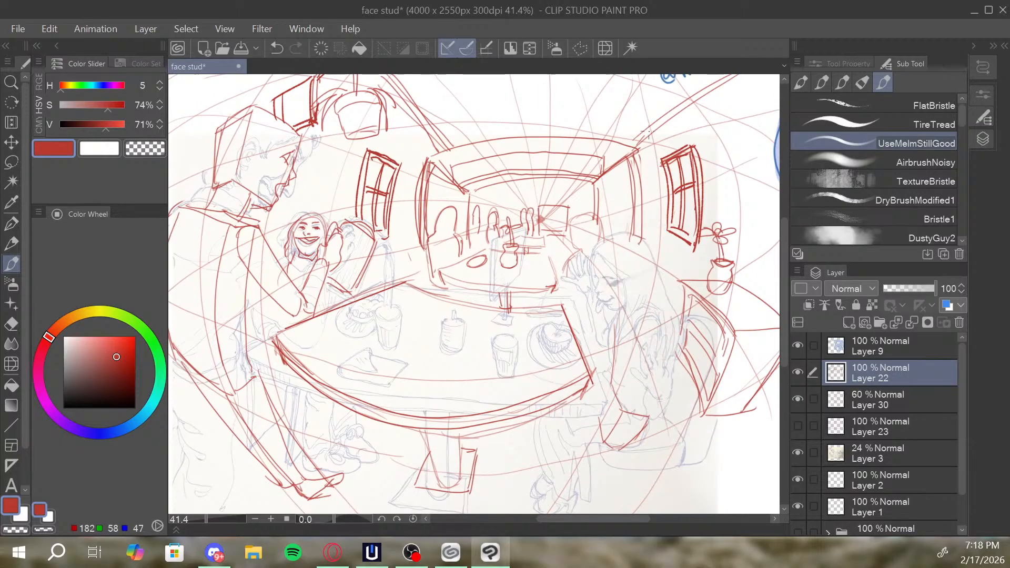
key("alt+space")
left_click_drag(595, 180, 587, 175)
Draw a bowl-shaped pendant lamp hanging on a short rod above the centre of the background frame, redoing the rod.
scroll(586, 174, "up", 3)
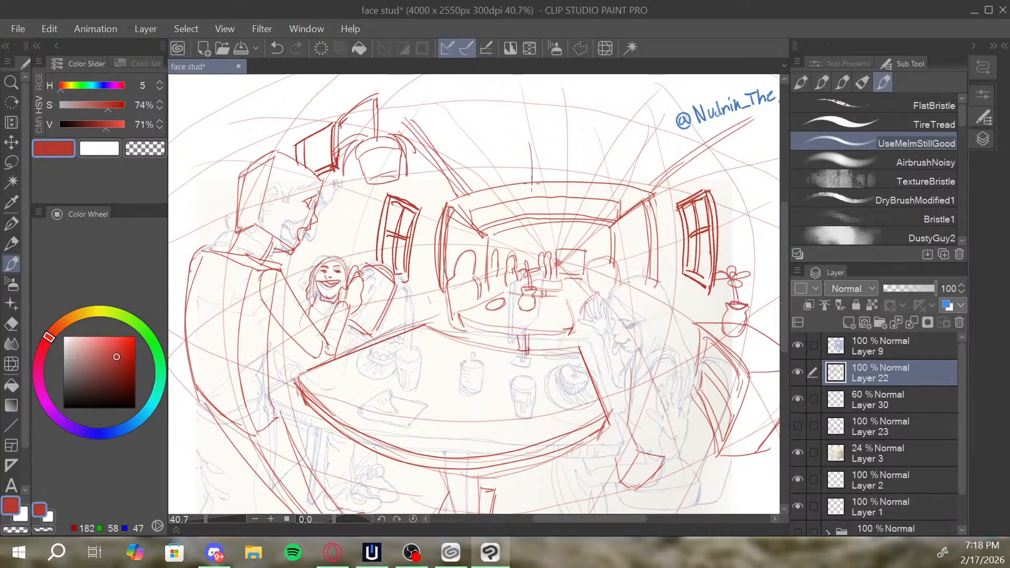
left_click_drag(530, 142, 532, 184)
key("ctrl+z")
key("ctrl+z")
mouse_move(524, 130)
left_mouse_down()
mouse_move(527, 169)
mouse_move(570, 169)
left_mouse_up()
left_click_drag(498, 172, 570, 170)
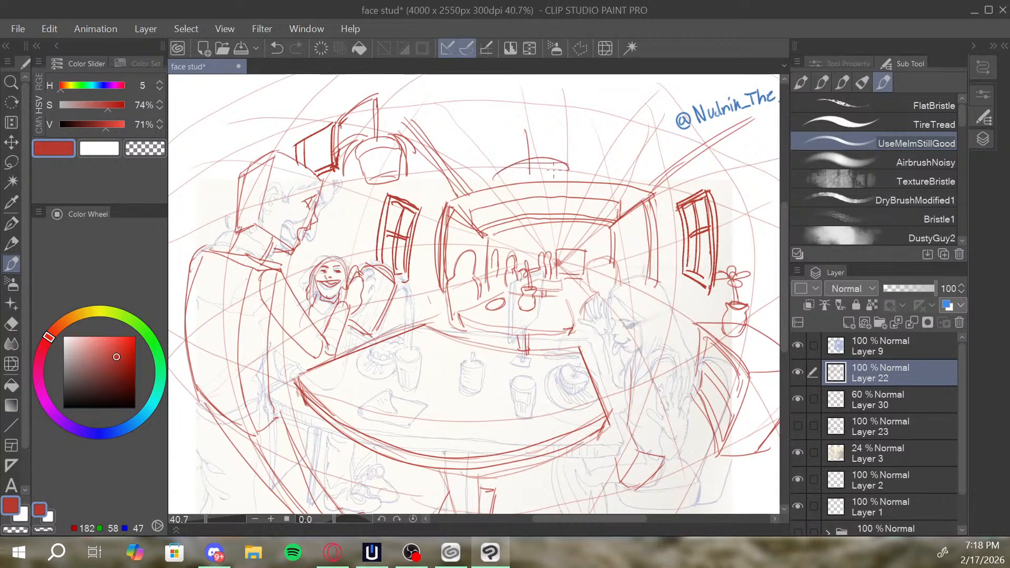
left_click_drag(497, 181, 567, 173)
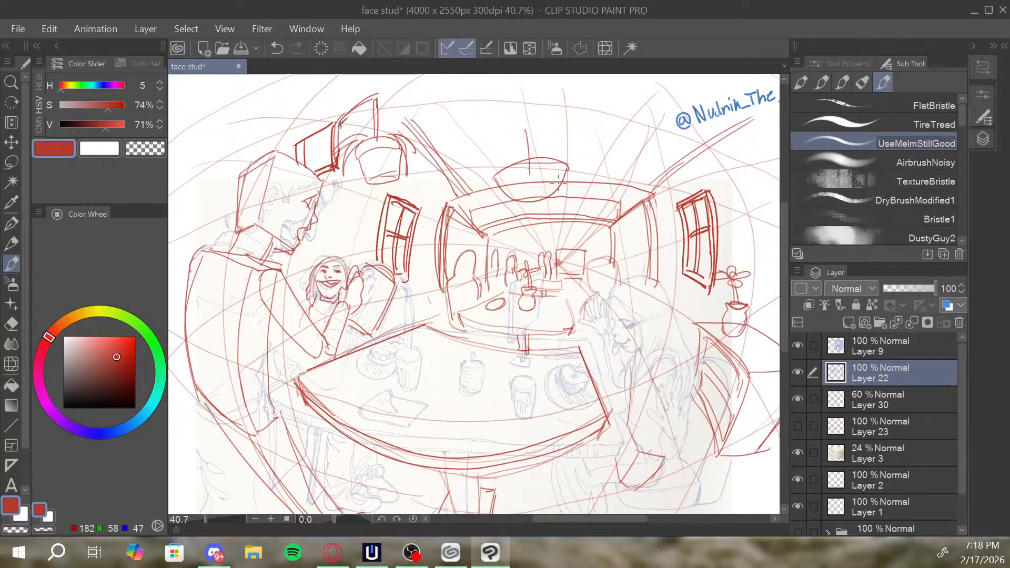
mouse_move(533, 202)
left_mouse_down()
mouse_move(544, 182)
mouse_move(521, 171)
mouse_move(540, 167)
mouse_move(542, 127)
mouse_move(494, 175)
mouse_move(559, 159)
mouse_move(552, 144)
mouse_move(530, 155)
mouse_move(531, 134)
left_mouse_up()
left_click_drag(610, 146, 581, 157)
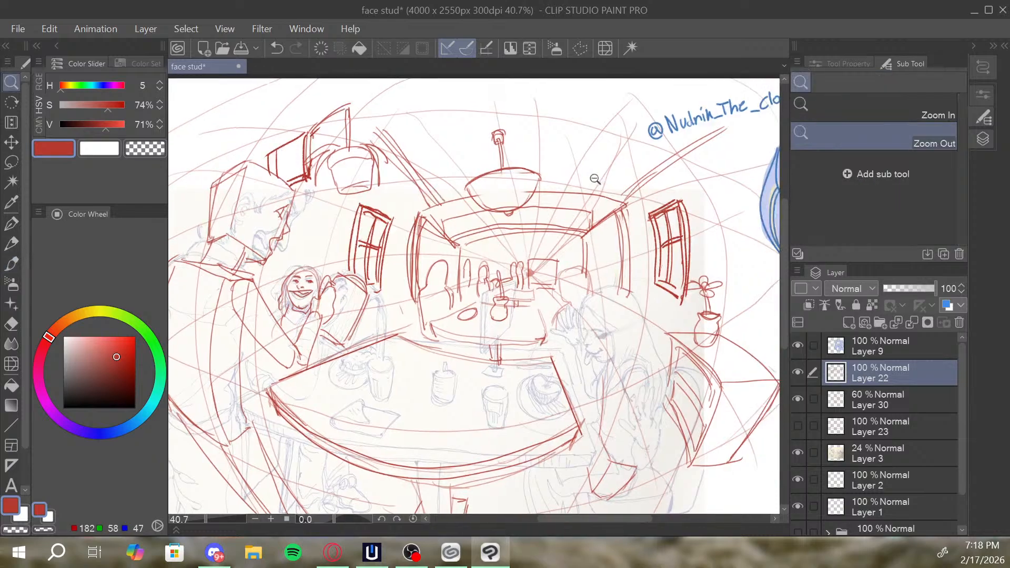
Sketch the curved back and bent legs of a partly shown figure beyond the right seat.
left_click(598, 178, "alt")
scroll(548, 168, "up", 4)
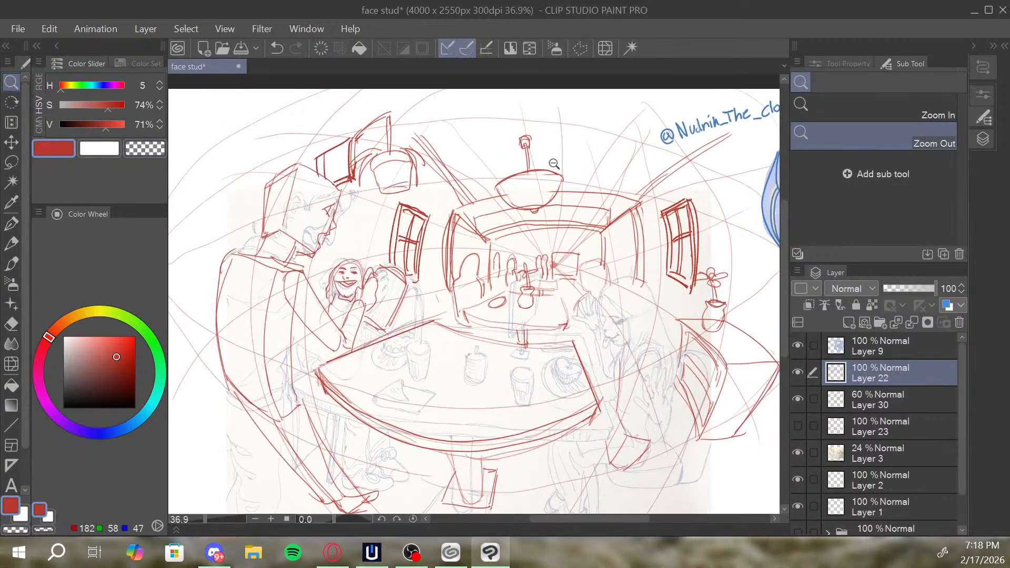
key("b")
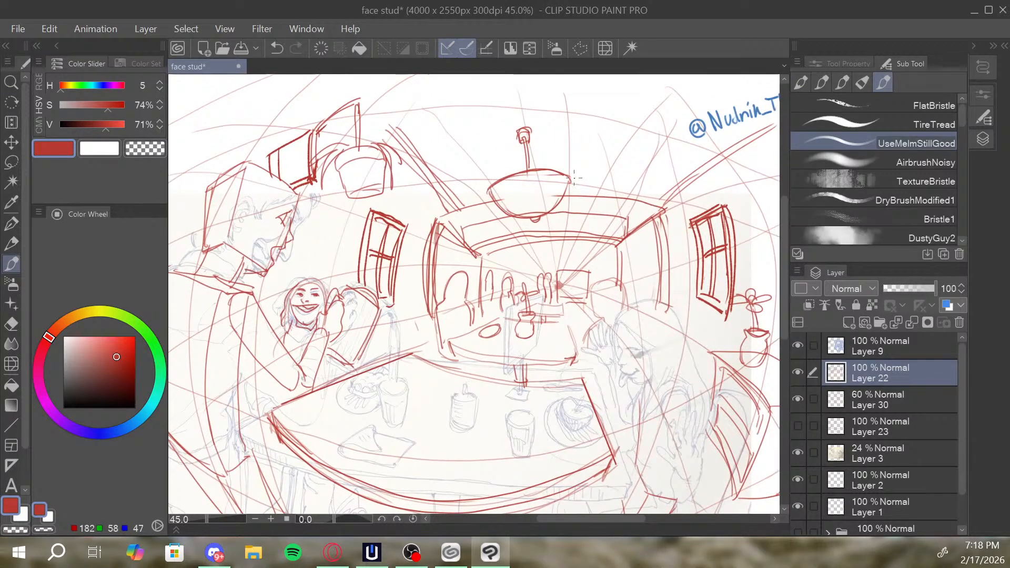
left_click(613, 174, "alt")
left_click_drag(615, 175, 583, 152)
left_click_drag(648, 180, 643, 187)
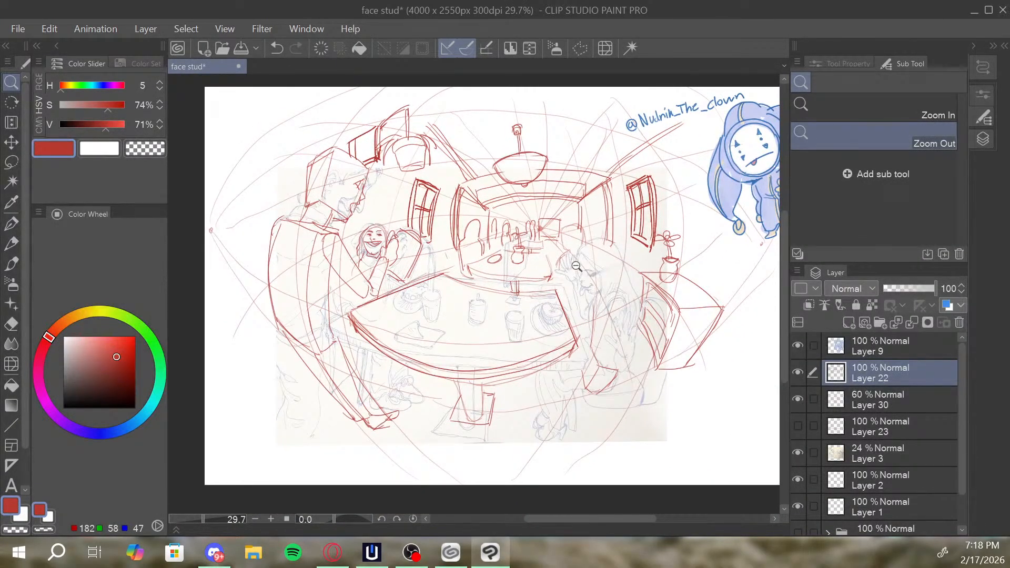
key("b")
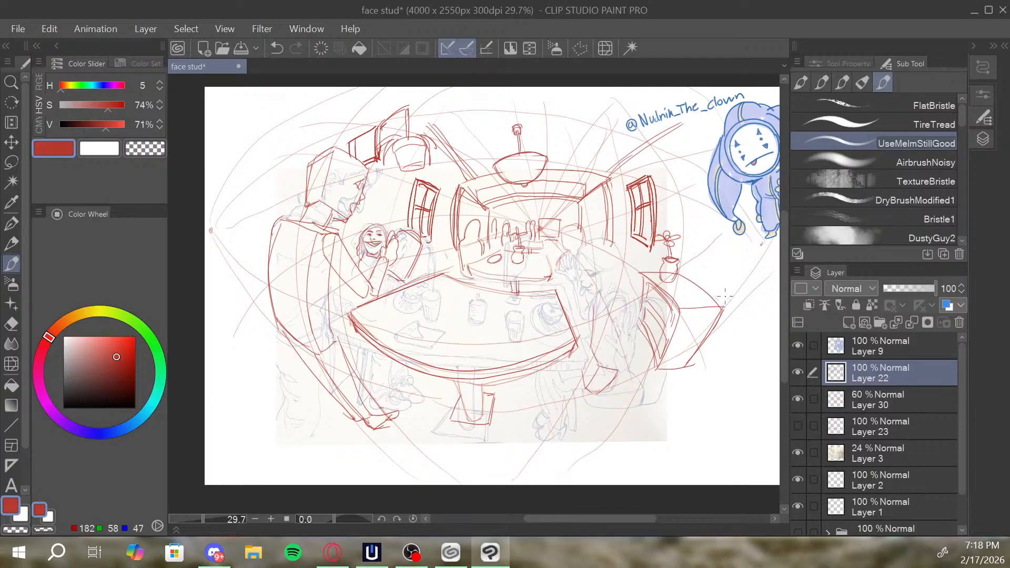
key("ctrl+z")
left_click_drag(739, 290, 726, 295)
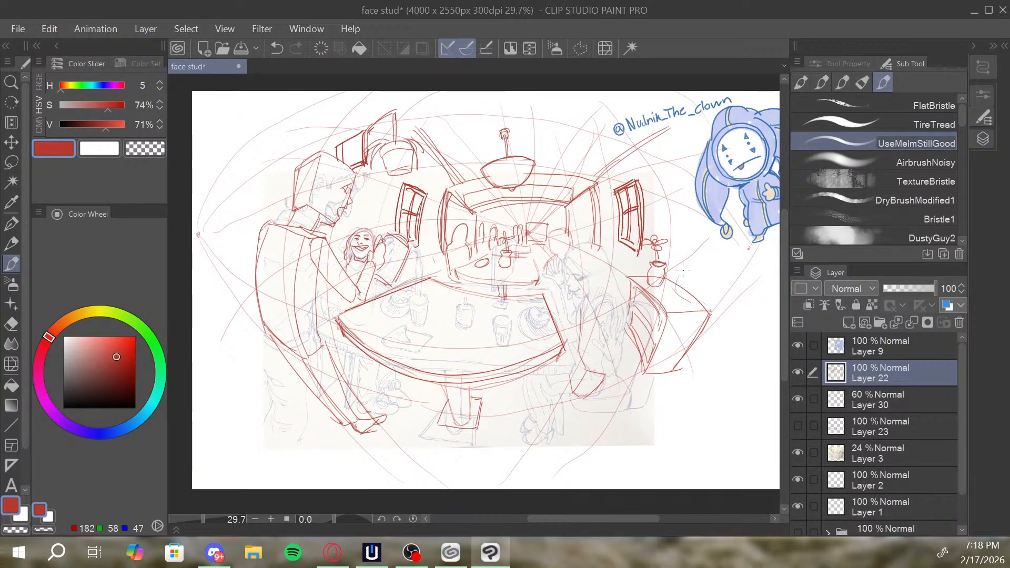
mouse_move(677, 282)
left_mouse_down()
mouse_move(715, 230)
mouse_move(701, 278)
mouse_move(713, 236)
mouse_move(701, 239)
mouse_move(727, 248)
mouse_move(699, 240)
mouse_move(733, 239)
mouse_move(734, 281)
mouse_move(744, 273)
mouse_move(739, 286)
mouse_move(727, 277)
mouse_move(751, 280)
mouse_move(735, 282)
mouse_move(750, 291)
mouse_move(727, 257)
mouse_move(716, 290)
mouse_move(711, 283)
mouse_move(737, 299)
left_mouse_up()
key("ctrl+z")
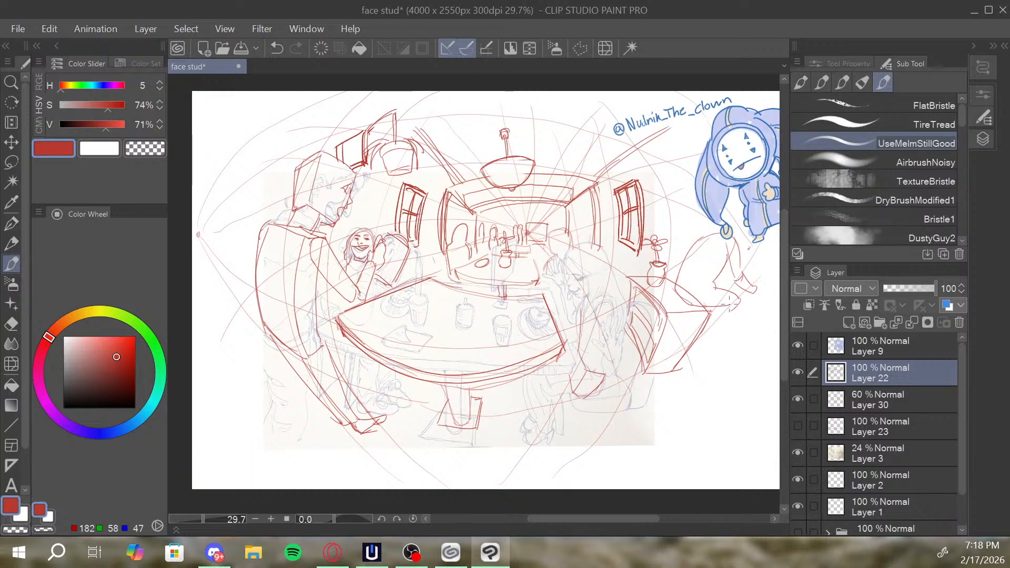
Add curved lines beneath the far-right figure's feet, joining them to the corner of the right seat.
left_click_drag(735, 308, 710, 326)
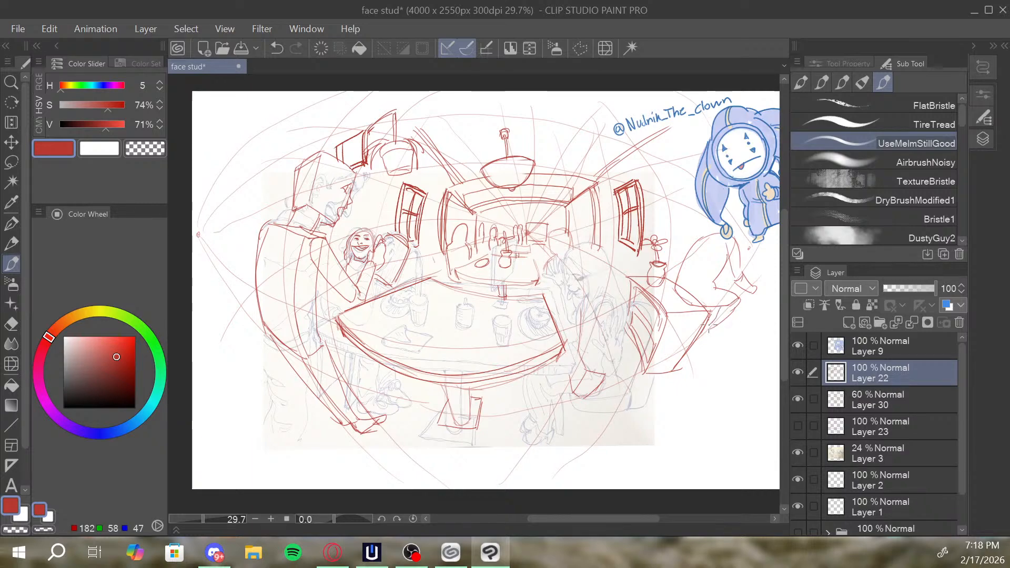
left_click_drag(716, 282, 737, 297)
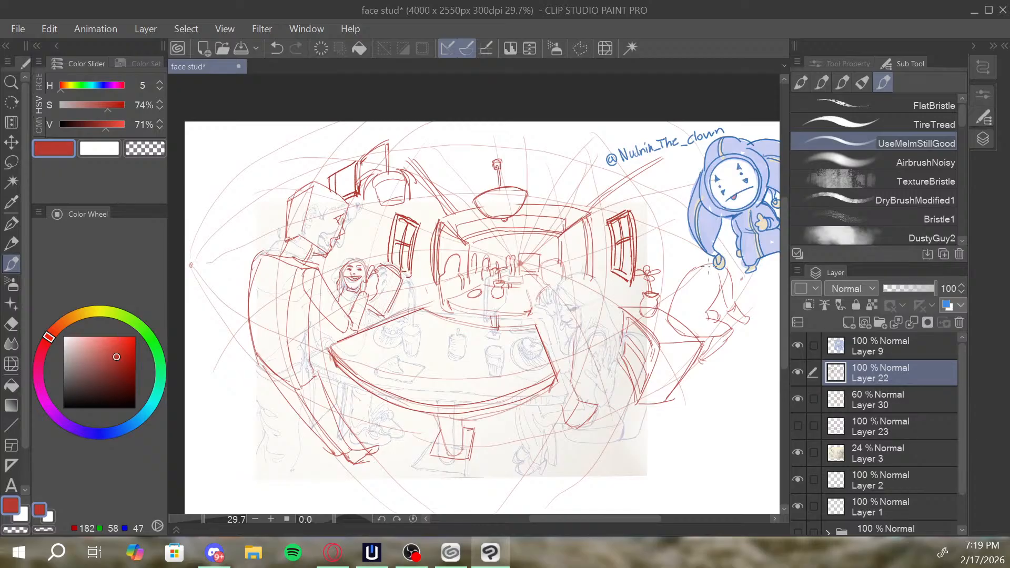
mouse_move(718, 254)
left_mouse_down()
mouse_move(704, 293)
mouse_move(722, 294)
left_mouse_up()
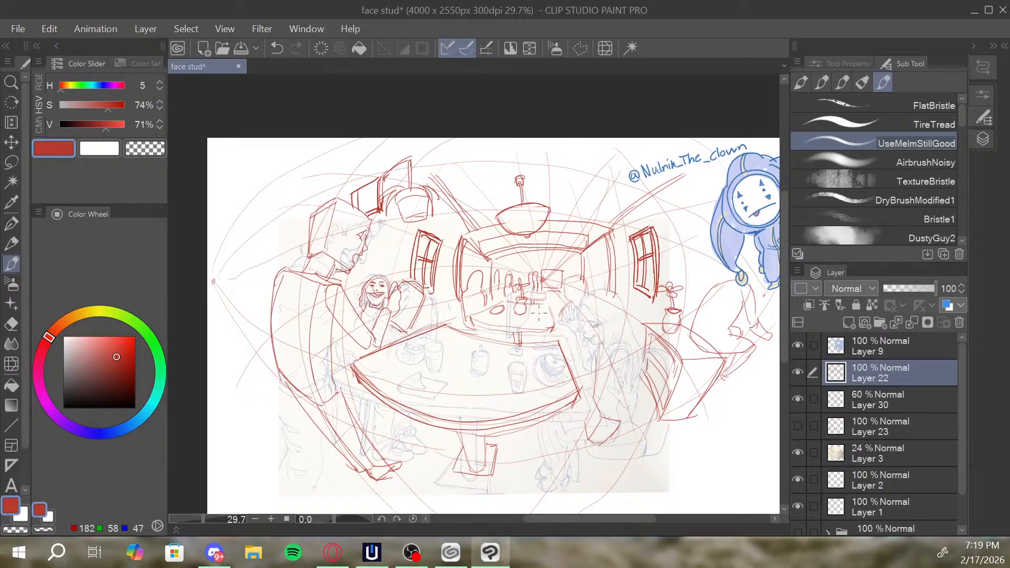
mouse_move(575, 265)
left_mouse_down()
mouse_move(573, 277)
mouse_move(578, 242)
left_mouse_up()
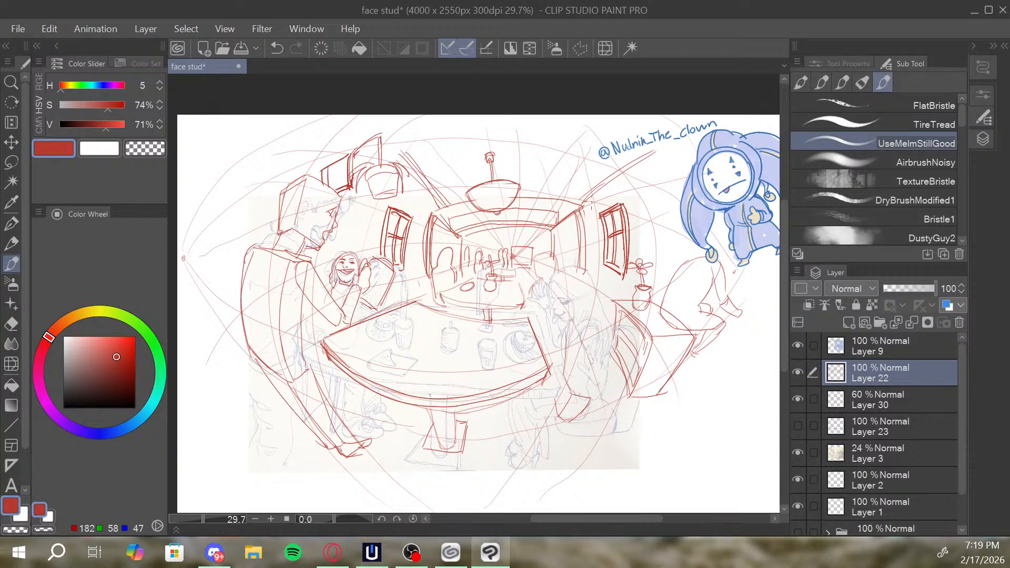
left_click_drag(568, 152, 556, 195)
key("ctrl+z")
key("ctrl+z")
Draw a small distant pendant lamp inside the background frame, undoing stray strokes.
key("ctrl+z")
mouse_move(504, 223)
left_mouse_down()
mouse_move(508, 237)
mouse_move(518, 233)
left_mouse_up()
key("ctrl+z")
left_click_drag(514, 229, 525, 238)
left_click_drag(526, 165, 521, 245)
key("ctrl+z")
mouse_move(548, 164)
left_mouse_down()
mouse_move(572, 191)
mouse_move(549, 170)
mouse_move(532, 214)
left_mouse_up()
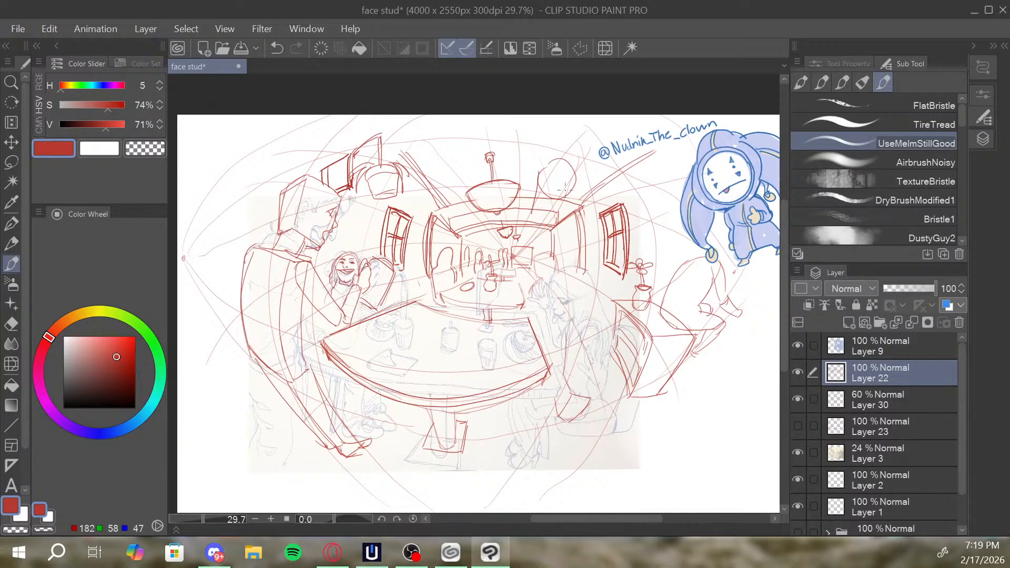
mouse_move(576, 182)
left_mouse_down()
mouse_move(549, 220)
mouse_move(509, 224)
mouse_move(536, 239)
mouse_move(513, 220)
mouse_move(536, 236)
mouse_move(569, 217)
left_mouse_up()
key("ctrl+z")
key("ctrl+z")
key("ctrl+z")
key("ctrl+z")
key("ctrl+z")
key("ctrl+z")
key("ctrl+z")
Redraw the left window in lighter curved lines between the seated figure and the background frame.
key("alt+space")
mouse_move(596, 218)
left_mouse_down()
mouse_move(553, 256)
mouse_move(541, 234)
mouse_move(556, 246)
left_mouse_up()
scroll(556, 247, "up", 1)
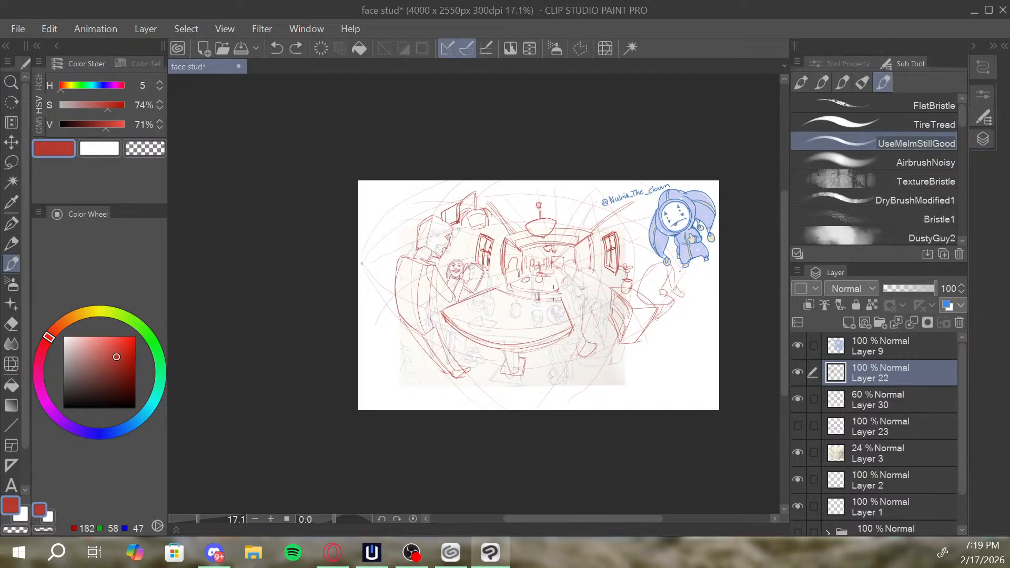
mouse_move(475, 249)
left_mouse_down()
mouse_move(484, 268)
mouse_move(480, 232)
mouse_move(493, 236)
mouse_move(477, 257)
left_mouse_up()
key("ctrl+z")
key("ctrl+z")
key("ctrl+z")
key("ctrl+z")
key("ctrl+z")
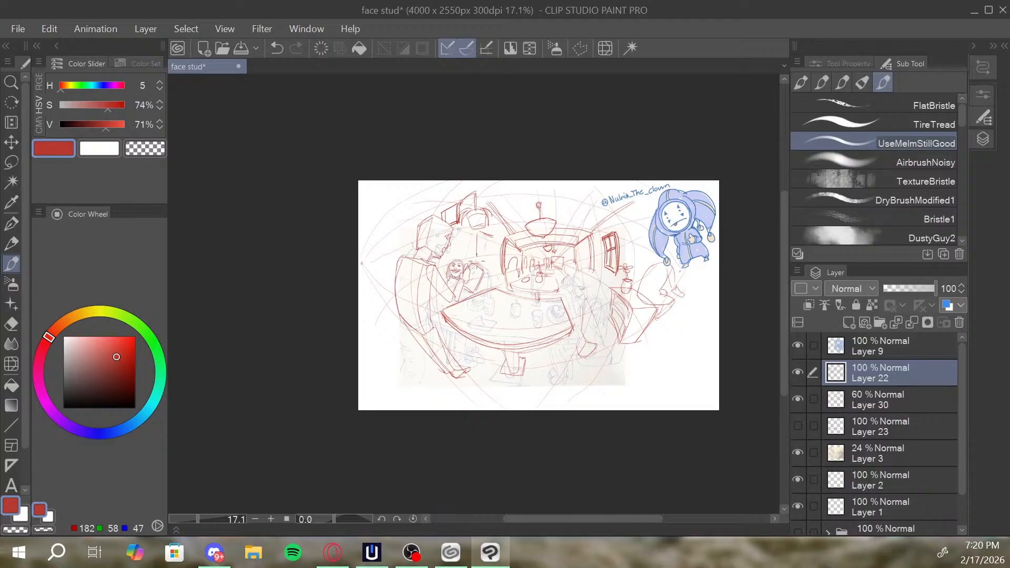
key("ctrl+z")
left_click_drag(477, 237, 476, 258)
mouse_move(489, 266)
left_mouse_down()
mouse_move(479, 232)
mouse_move(482, 251)
mouse_move(484, 238)
left_mouse_up()
key("ctrl+z")
key("ctrl+z")
Sketch the head outline and long hair of the seated figure on the table's right side.
left_click_drag(633, 254, 625, 247)
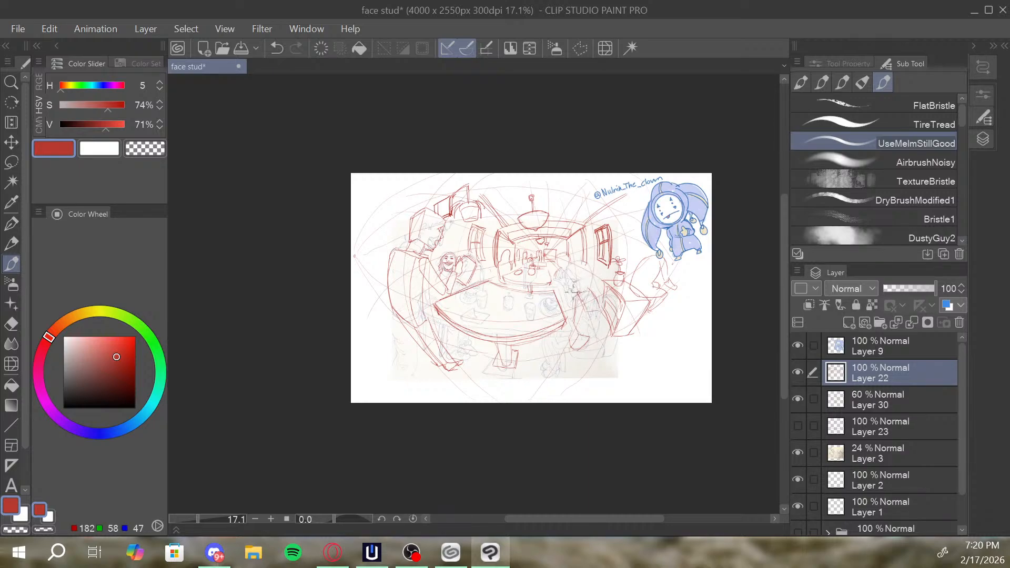
key("ctrl+z")
mouse_move(567, 274)
left_mouse_down()
mouse_move(573, 293)
mouse_move(581, 280)
mouse_move(595, 287)
left_mouse_up()
left_click_drag(650, 256, 627, 265)
left_click_drag(335, 263, 633, 260)
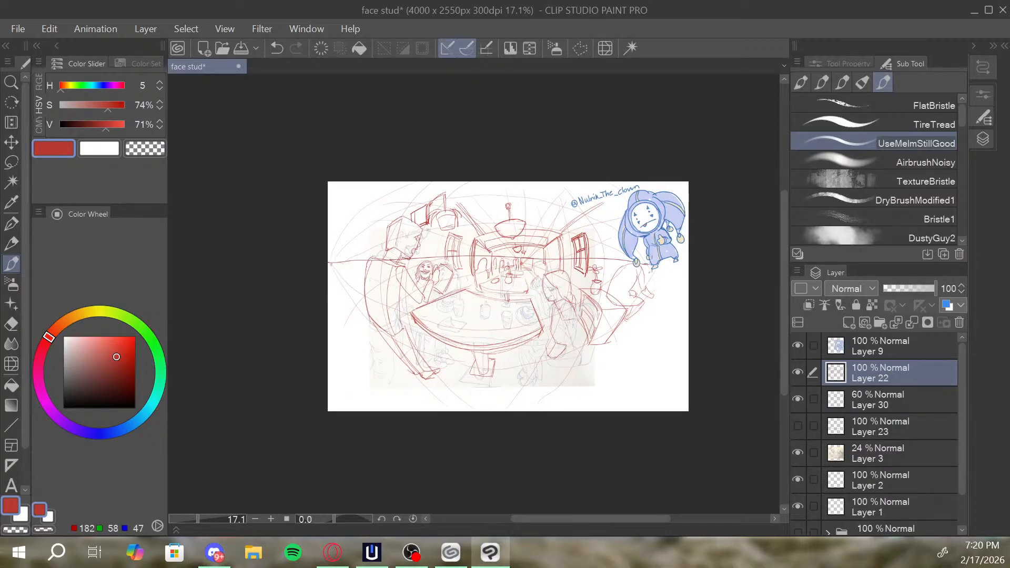
key("ctrl+z")
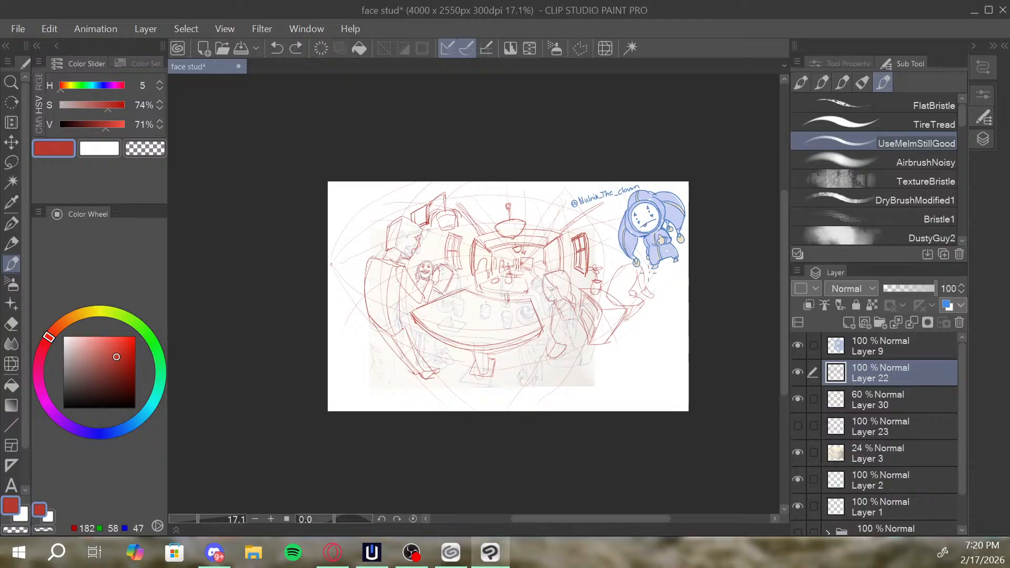
left_click_drag(595, 230, 599, 355)
left_click_drag(363, 221, 377, 342)
key("ctrl+z")
key("ctrl+z")
Draw the right seated figure's face in profile and outline the shoulder and torso.
key("ctrl+space")
left_click_drag(548, 288, 572, 266)
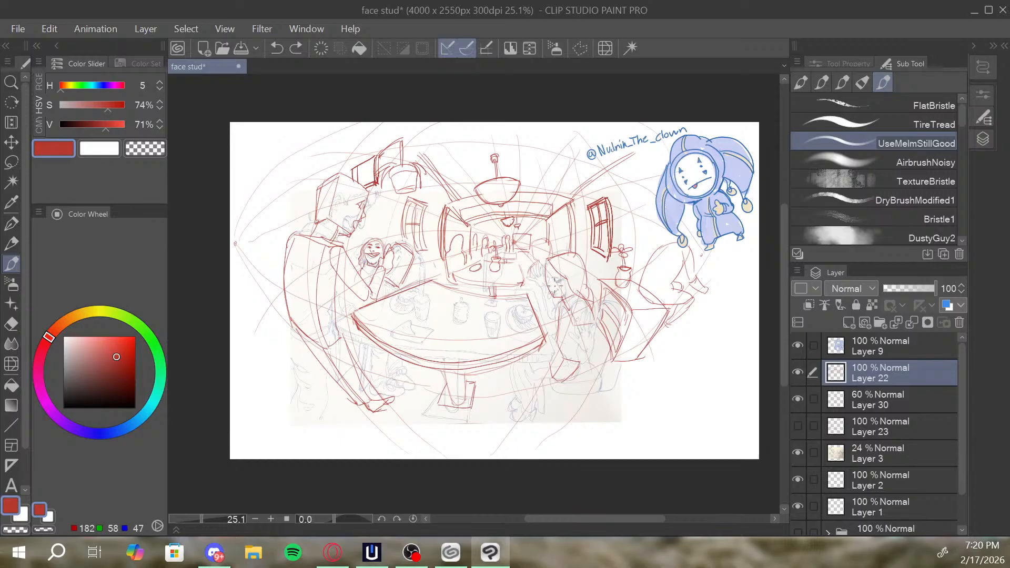
left_click_drag(557, 290, 559, 293)
left_click_drag(553, 279, 540, 275)
scroll(620, 259, "down", 1)
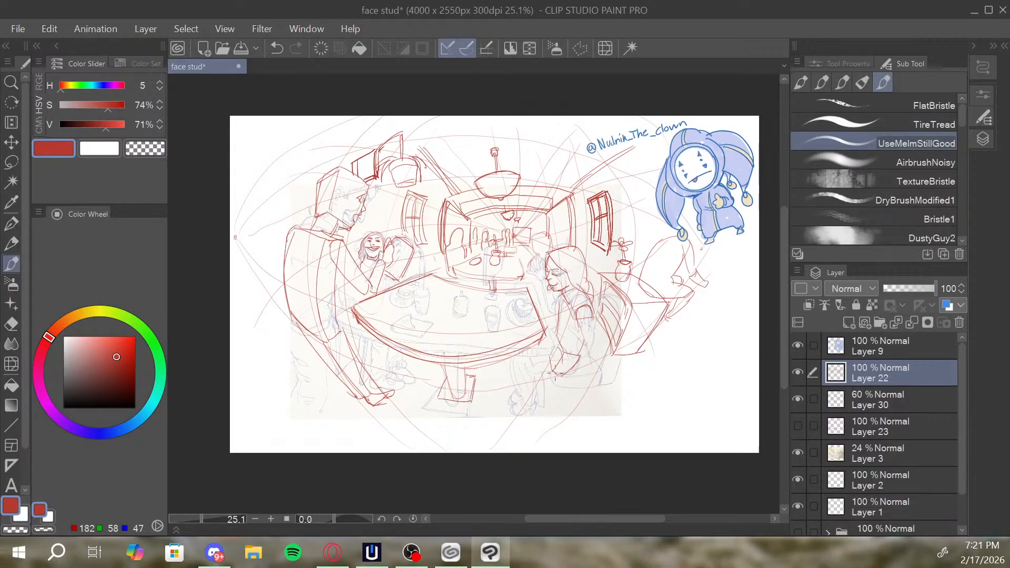
Draw the right seated figure's thigh and bent lower leg beneath the table.
mouse_move(555, 374)
left_mouse_down()
mouse_move(560, 351)
mouse_move(509, 363)
left_mouse_up()
left_click_drag(514, 372, 564, 374)
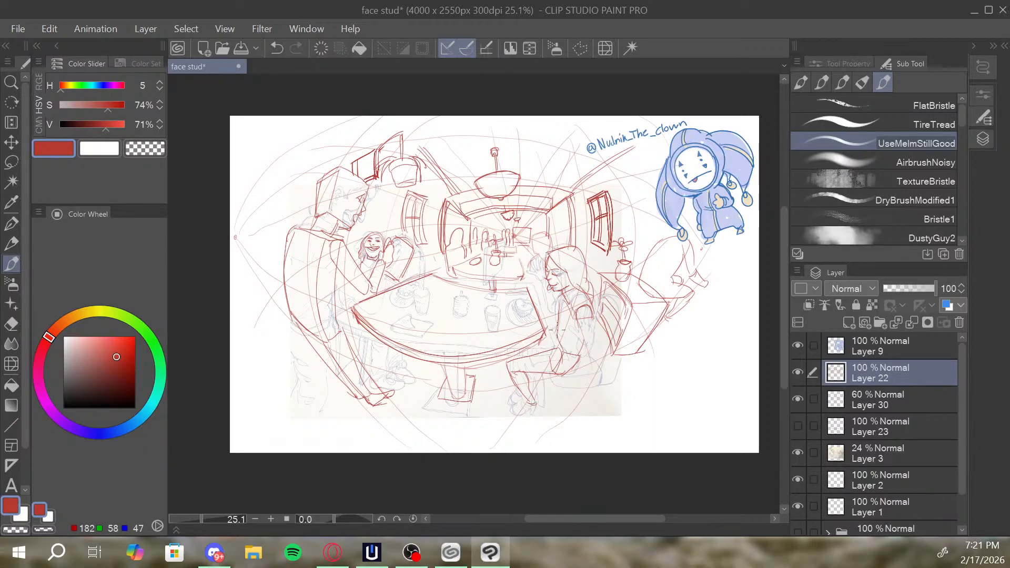
key("ctrl+z")
key("ctrl+y")
Add small shapes at the right end of the background table, beside the right figure's raised hand.
left_click_drag(618, 273, 640, 279)
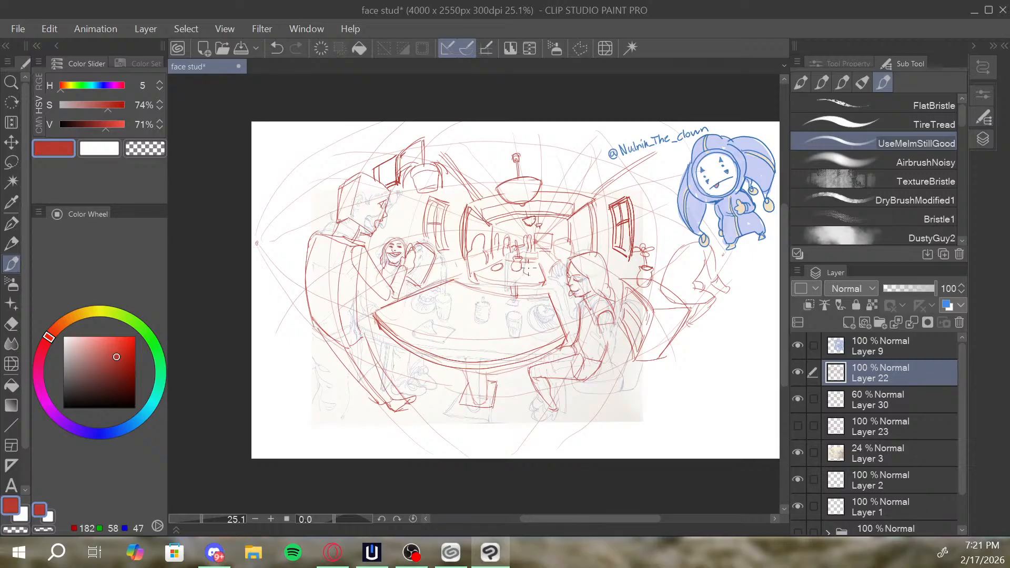
mouse_move(528, 271)
left_mouse_down()
mouse_move(538, 262)
mouse_move(544, 278)
mouse_move(553, 271)
mouse_move(576, 301)
left_mouse_up()
left_click_drag(592, 266, 596, 274)
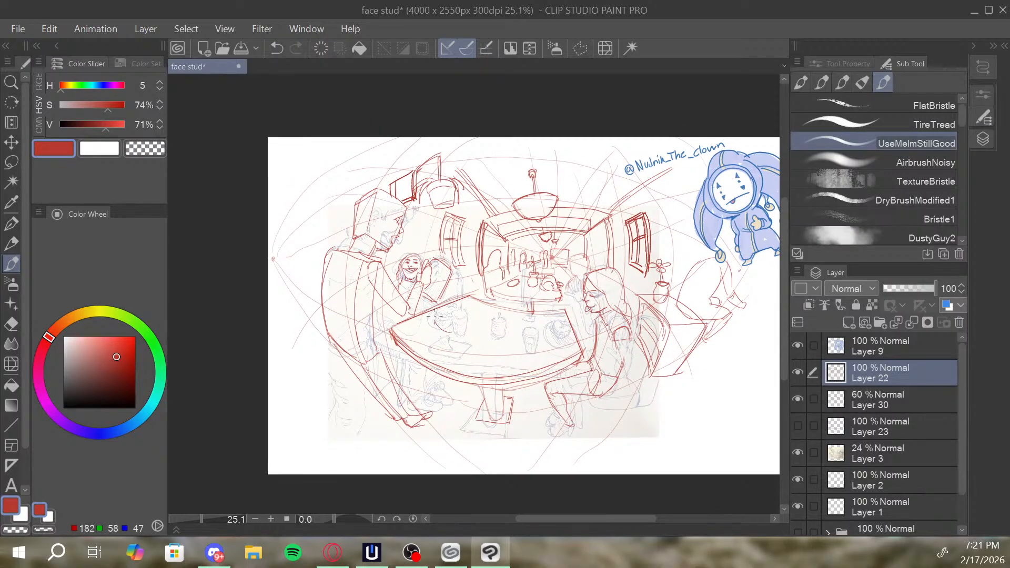
Draw an oval plate with food near the table's left end, undoing a stray stroke in the background.
mouse_move(467, 301)
left_mouse_down()
mouse_move(479, 322)
mouse_move(456, 332)
mouse_move(485, 319)
left_mouse_up()
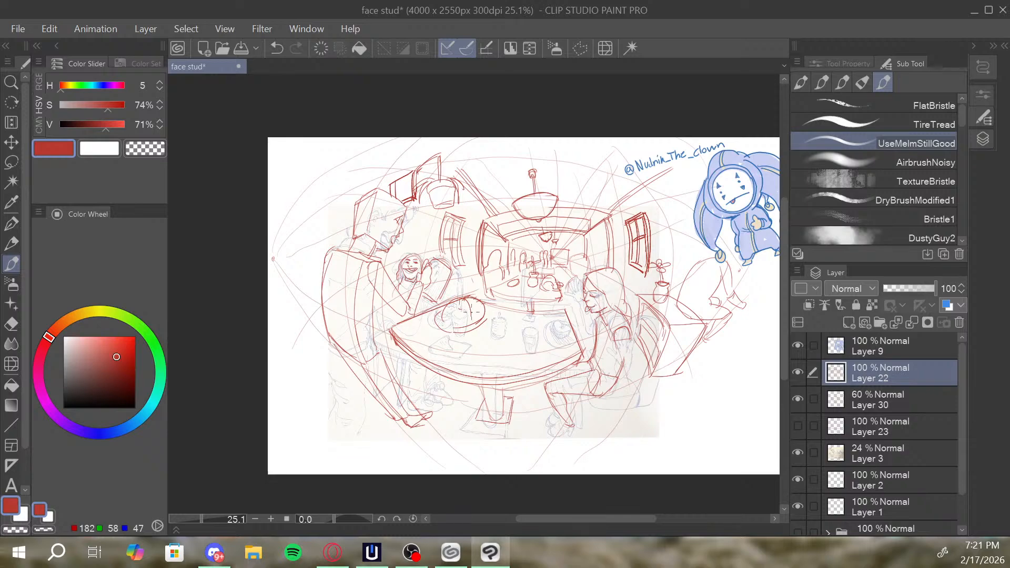
mouse_move(465, 301)
left_mouse_down()
mouse_move(469, 275)
mouse_move(456, 327)
left_mouse_up()
left_click_drag(576, 307, 583, 302)
mouse_move(493, 307)
left_mouse_down()
mouse_move(490, 321)
mouse_move(529, 341)
left_mouse_up()
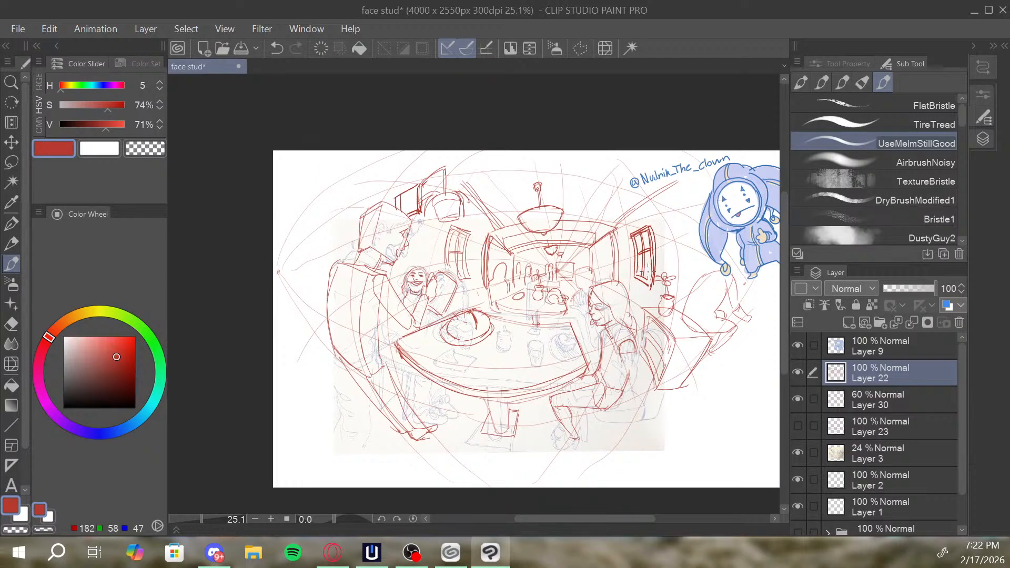
mouse_move(493, 287)
left_mouse_down()
mouse_move(492, 309)
mouse_move(497, 277)
mouse_move(488, 303)
mouse_move(495, 279)
left_mouse_up()
key("ctrl+z")
Darken the right ceiling beam, touch up the plate and add the right seated figure's shoe.
left_click_drag(584, 269, 583, 283)
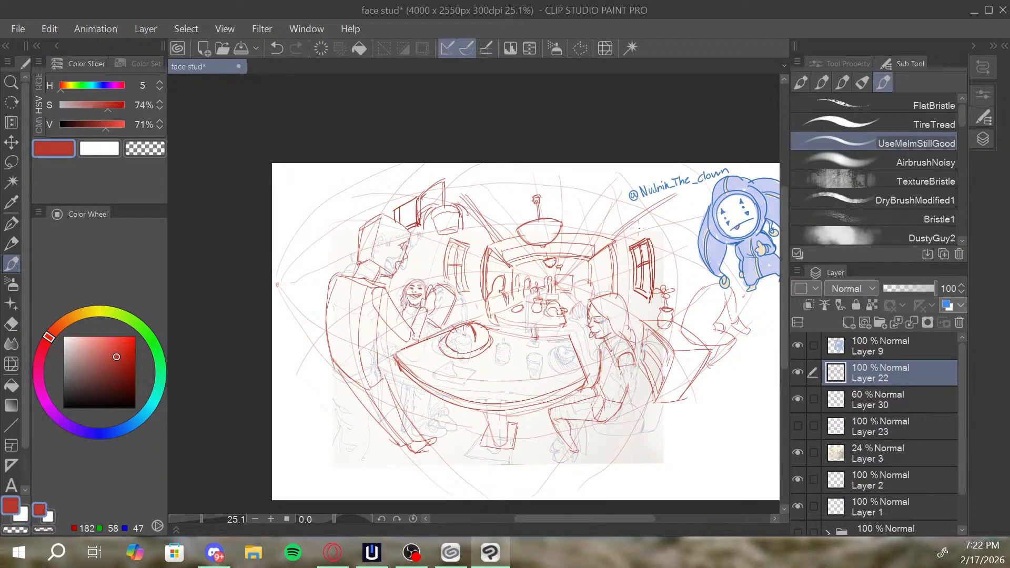
mouse_move(636, 245)
left_mouse_down()
mouse_move(616, 240)
mouse_move(672, 201)
left_mouse_up()
left_click_drag(621, 234, 665, 202)
left_click_drag(541, 246, 547, 244)
mouse_move(475, 334)
left_mouse_down()
mouse_move(477, 347)
mouse_move(474, 323)
left_mouse_up()
mouse_move(580, 450)
left_mouse_down()
mouse_move(581, 466)
mouse_move(556, 458)
mouse_move(578, 463)
mouse_move(583, 454)
mouse_move(565, 441)
mouse_move(582, 435)
left_mouse_up()
Draw slanted support lines beneath the table's left end, beside the standing figure's legs, redoing the first stroke.
left_click_drag(399, 385, 422, 436)
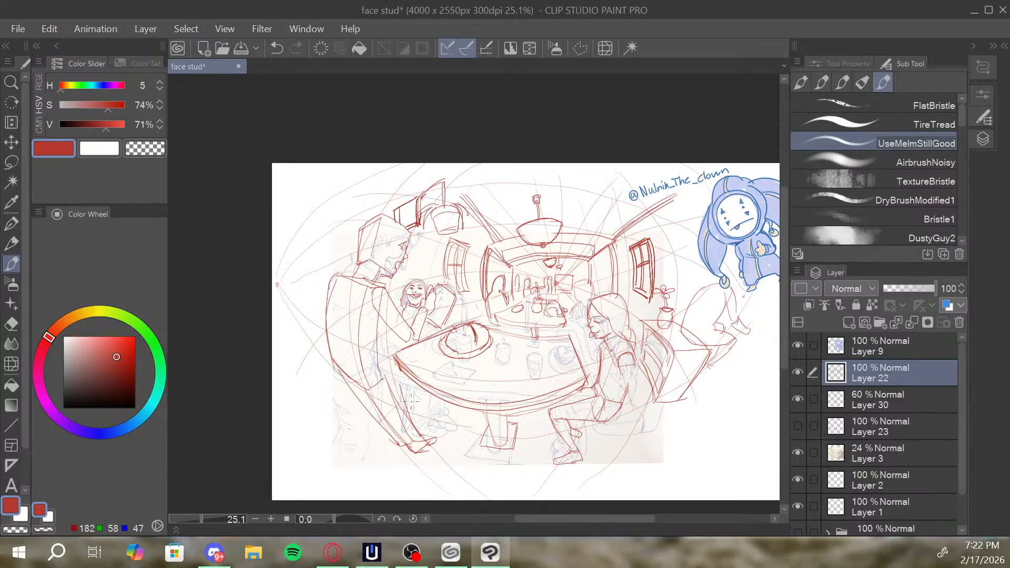
key("ctrl+z")
left_click_drag(399, 387, 424, 428)
left_click_drag(402, 390, 424, 423)
Draw the curved chair seat and angled chair legs beneath the right seated figure.
mouse_move(598, 432)
left_mouse_down()
mouse_move(645, 432)
mouse_move(664, 367)
mouse_move(649, 357)
mouse_move(662, 391)
left_mouse_up()
key("ctrl+z")
mouse_move(639, 436)
left_mouse_down()
mouse_move(619, 455)
mouse_move(632, 436)
mouse_move(617, 454)
mouse_move(625, 428)
mouse_move(601, 432)
mouse_move(593, 455)
mouse_move(608, 432)
mouse_move(596, 456)
mouse_move(592, 449)
left_mouse_up()
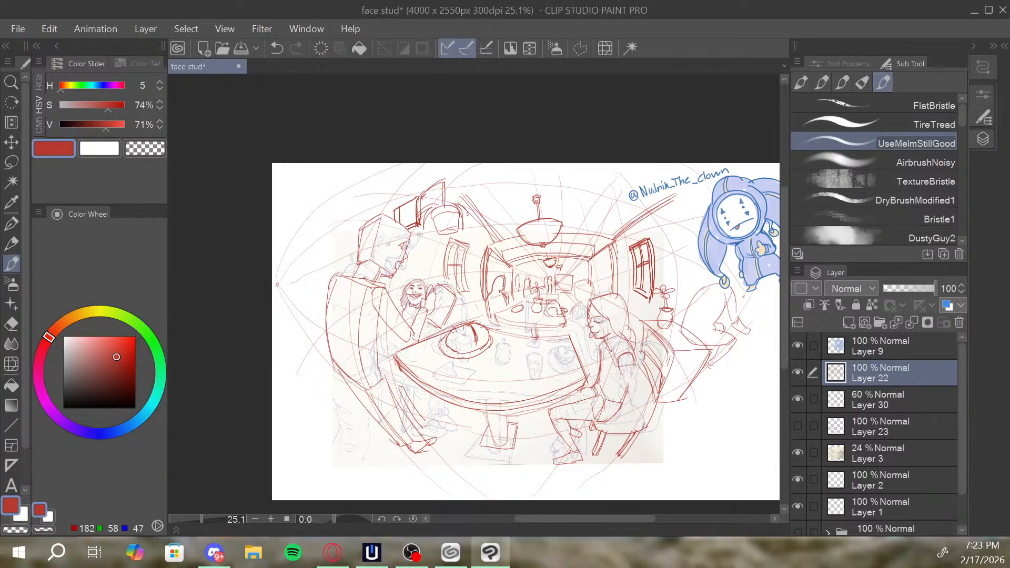
Draw the standing figure's ear, hair and facial outline over the blocky head.
left_click_drag(595, 309, 585, 305)
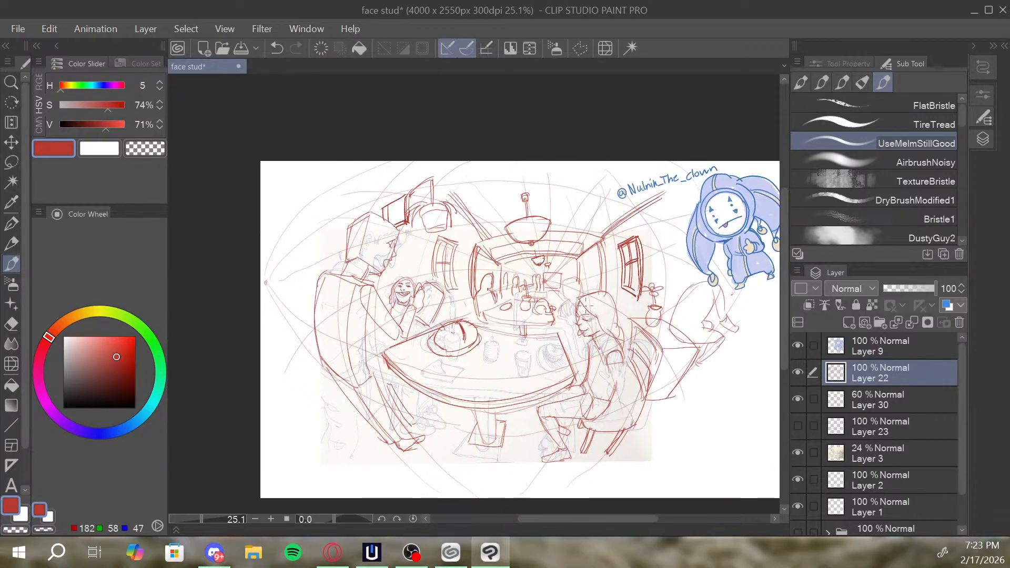
left_click_drag(608, 270, 617, 282)
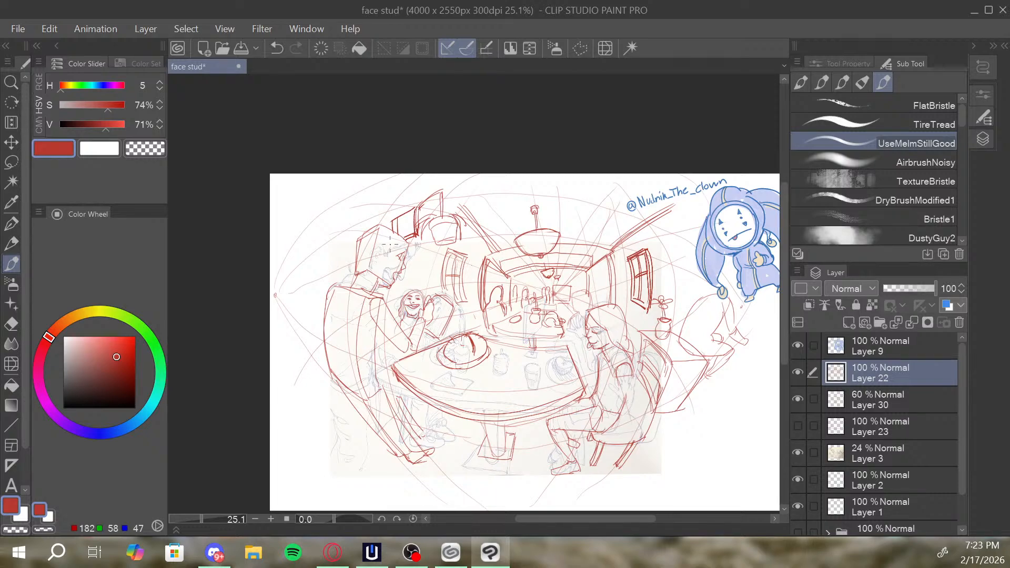
mouse_move(384, 255)
left_mouse_down()
mouse_move(416, 246)
mouse_move(405, 229)
mouse_move(366, 225)
mouse_move(351, 268)
mouse_move(355, 252)
mouse_move(377, 277)
left_mouse_up()
mouse_move(383, 252)
left_mouse_down()
mouse_move(376, 275)
mouse_move(374, 266)
mouse_move(362, 275)
left_mouse_up()
left_click_drag(373, 267, 359, 279)
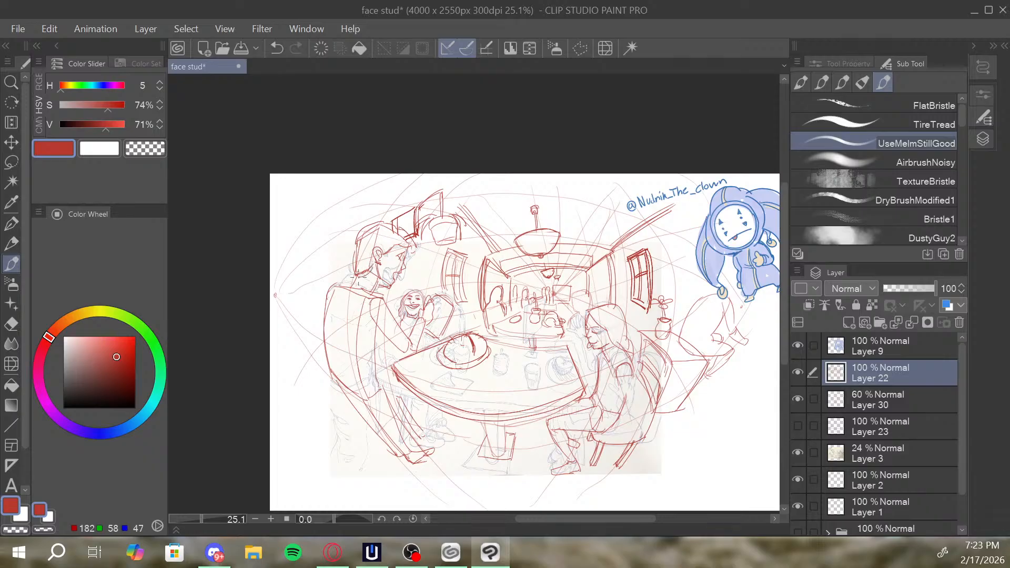
left_click_drag(404, 243, 398, 251)
Draw the flat folded item at the table's front left and a drinking glass beside the plate.
mouse_move(427, 380)
left_mouse_down()
mouse_move(460, 396)
mouse_move(437, 376)
mouse_move(448, 368)
mouse_move(451, 391)
mouse_move(443, 384)
mouse_move(462, 380)
mouse_move(472, 392)
left_mouse_up()
mouse_move(494, 372)
left_mouse_down()
mouse_move(498, 349)
mouse_move(516, 346)
mouse_move(499, 376)
left_mouse_up()
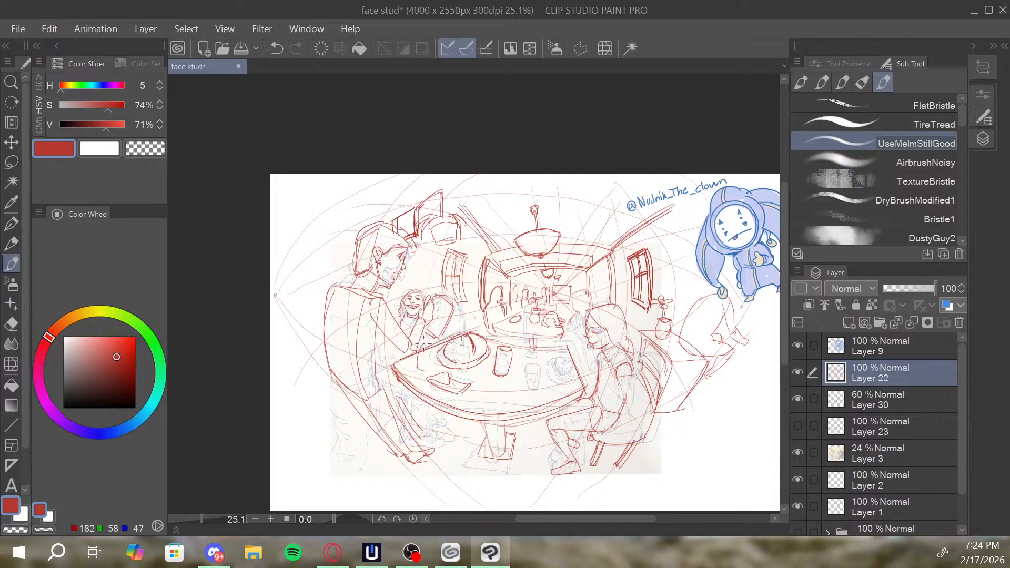
Draw the small cup left of the plate at the table's left end, redoing the first strokes.
key("ctrl+z")
mouse_move(432, 368)
left_mouse_down()
mouse_move(420, 367)
mouse_move(432, 344)
left_mouse_up()
key("ctrl+z")
key("ctrl+z")
left_click_drag(424, 371, 419, 346)
Add red contour lines to the right seated figure's raised hand, face and hair.
left_click_drag(569, 321, 571, 332)
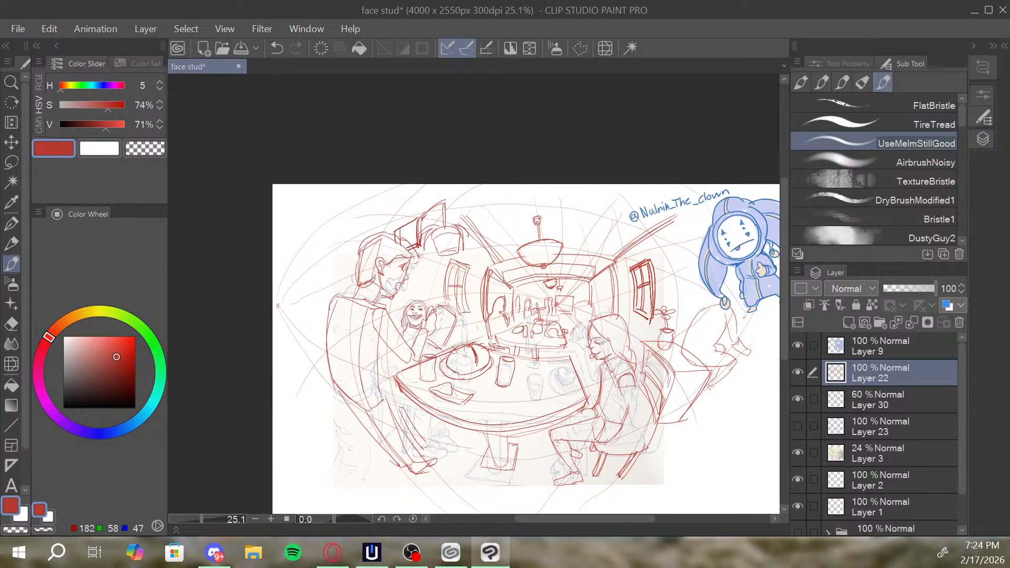
left_click_drag(628, 322, 618, 324)
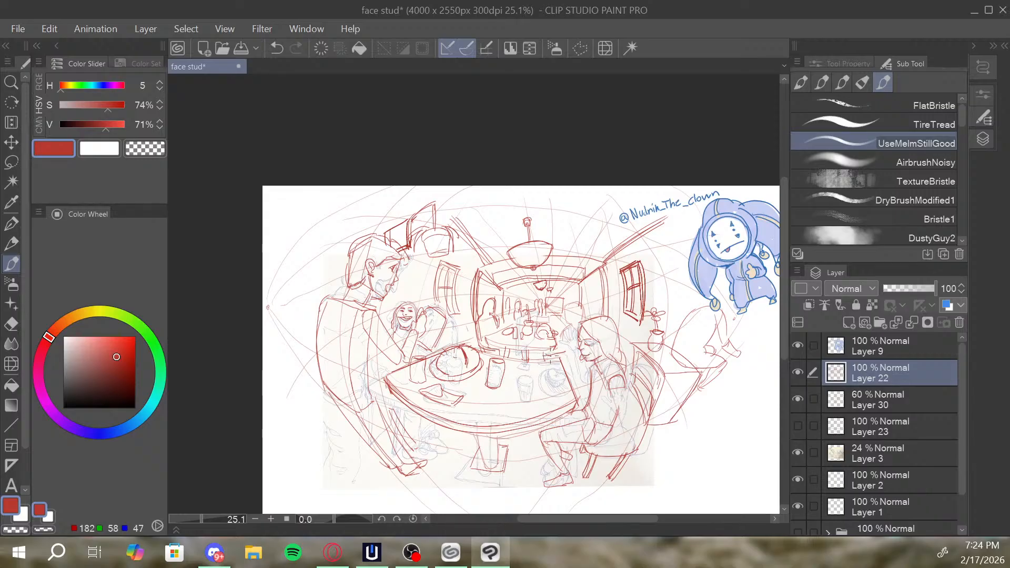
left_click_drag(621, 325, 604, 310)
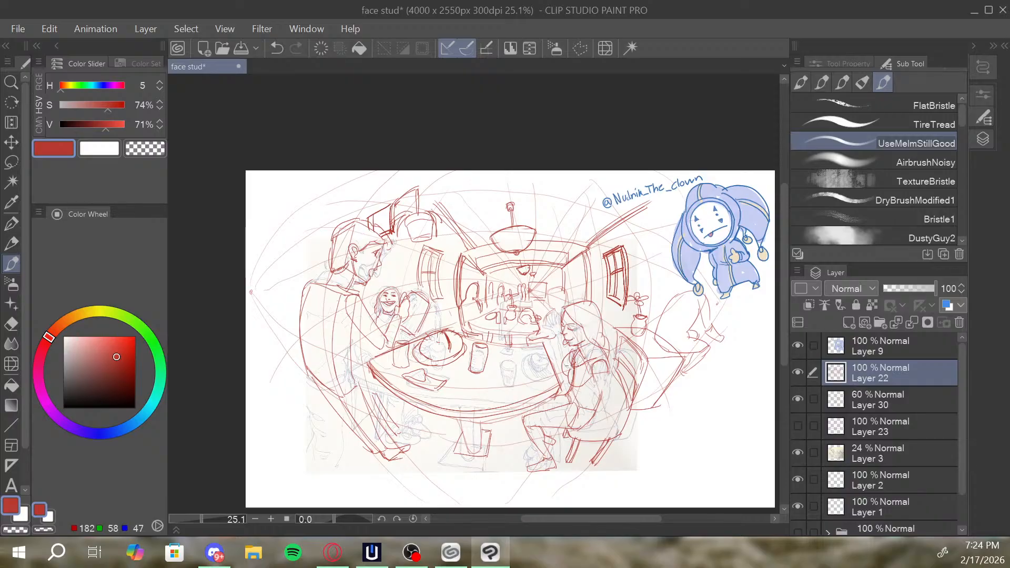
left_click_drag(606, 325, 612, 329)
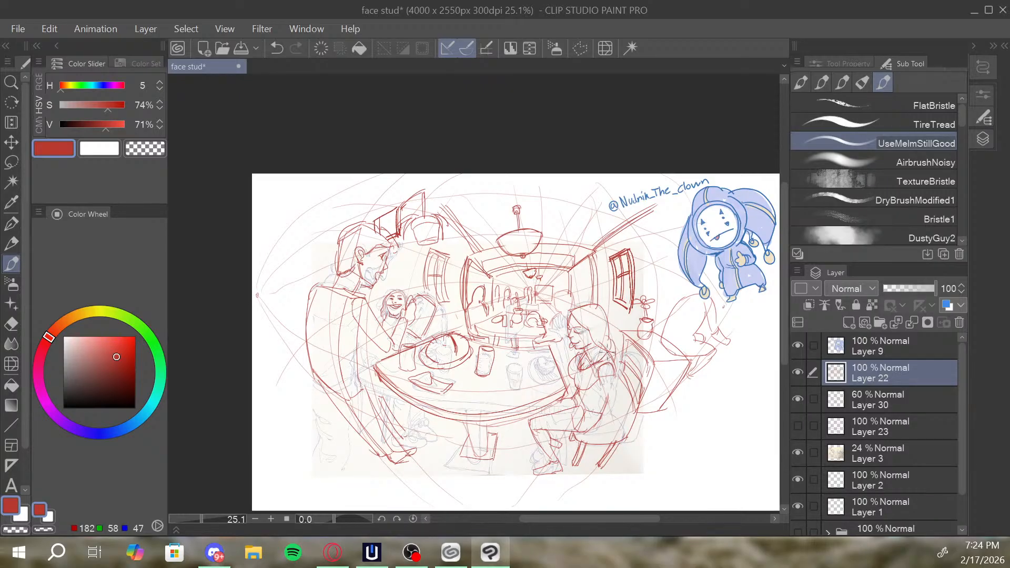
left_click_drag(619, 327, 629, 298)
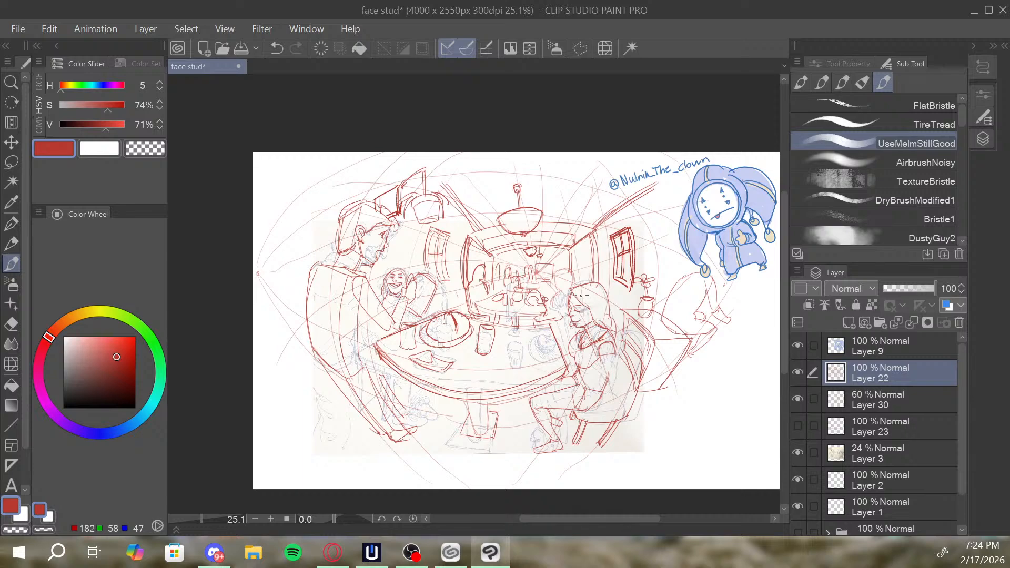
Shade the hair of the right seated figure, the standing figure and the small smiling figure in red.
mouse_move(584, 285)
left_mouse_down()
mouse_move(584, 297)
mouse_move(574, 291)
mouse_move(611, 329)
mouse_move(599, 313)
left_mouse_up()
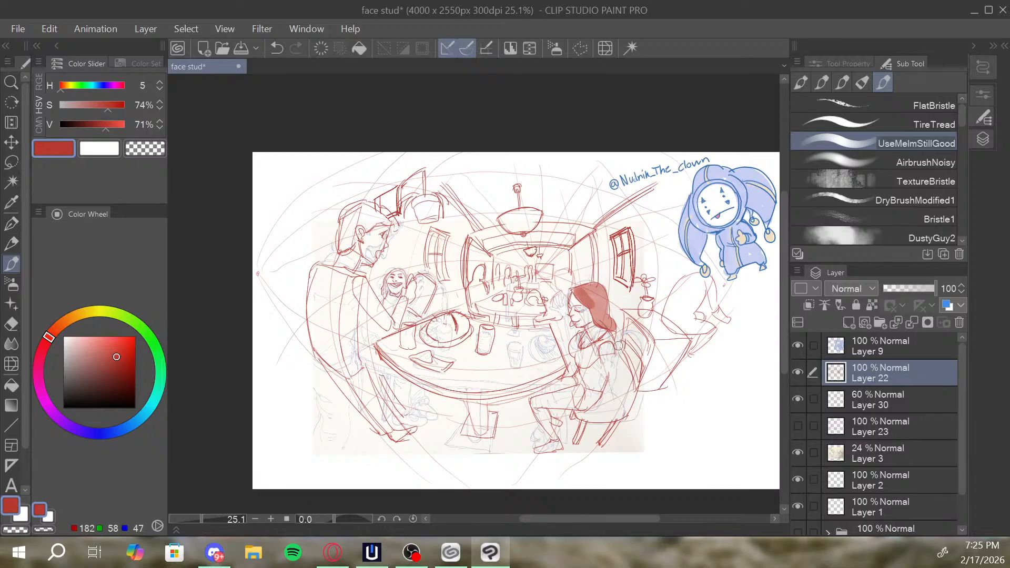
mouse_move(347, 232)
left_mouse_down()
mouse_move(343, 247)
mouse_move(355, 213)
mouse_move(366, 210)
mouse_move(371, 226)
mouse_move(368, 208)
mouse_move(390, 221)
mouse_move(391, 196)
mouse_move(381, 203)
mouse_move(394, 203)
left_mouse_up()
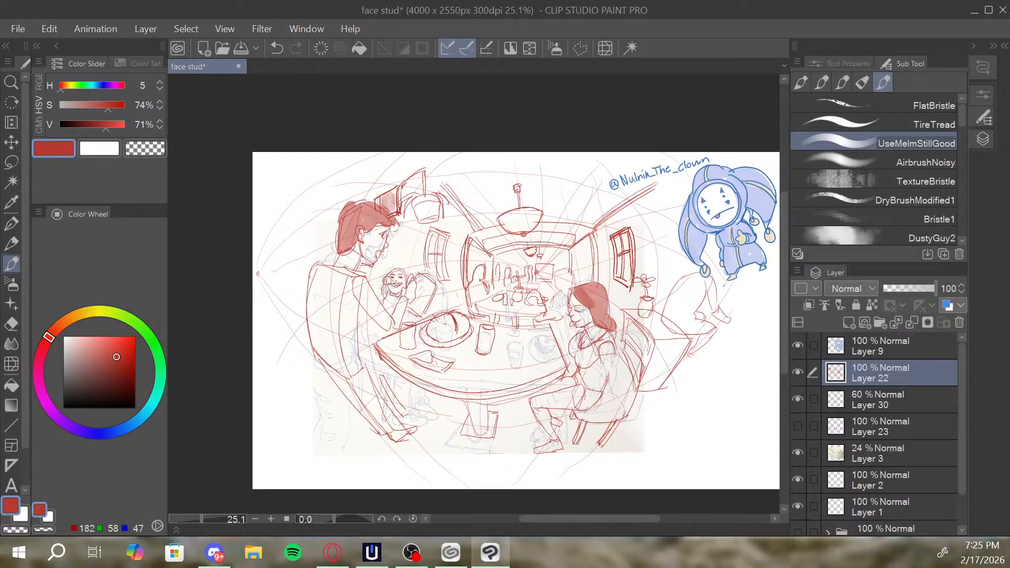
left_click_drag(385, 291, 384, 285)
Shade the background figures and the dark wall sections on both sides of the far room.
left_click_drag(556, 244, 545, 223)
mouse_move(466, 253)
left_mouse_down()
mouse_move(522, 248)
mouse_move(547, 224)
mouse_move(531, 249)
mouse_move(556, 231)
mouse_move(542, 239)
mouse_move(553, 233)
mouse_move(546, 242)
mouse_move(574, 266)
left_mouse_up()
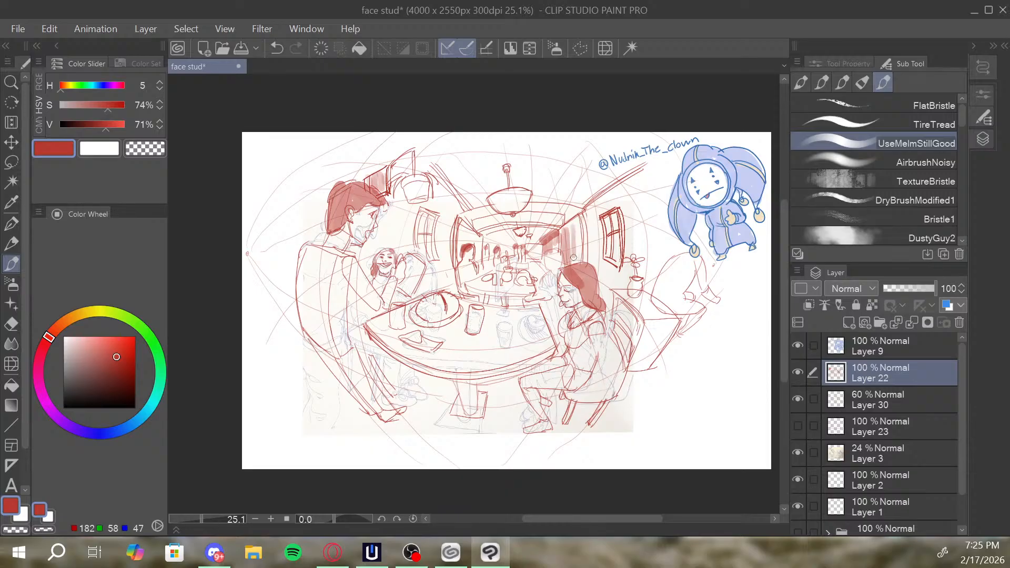
left_click_drag(582, 218, 583, 253)
mouse_move(460, 261)
left_mouse_down()
mouse_move(462, 227)
mouse_move(479, 260)
mouse_move(481, 244)
left_mouse_up()
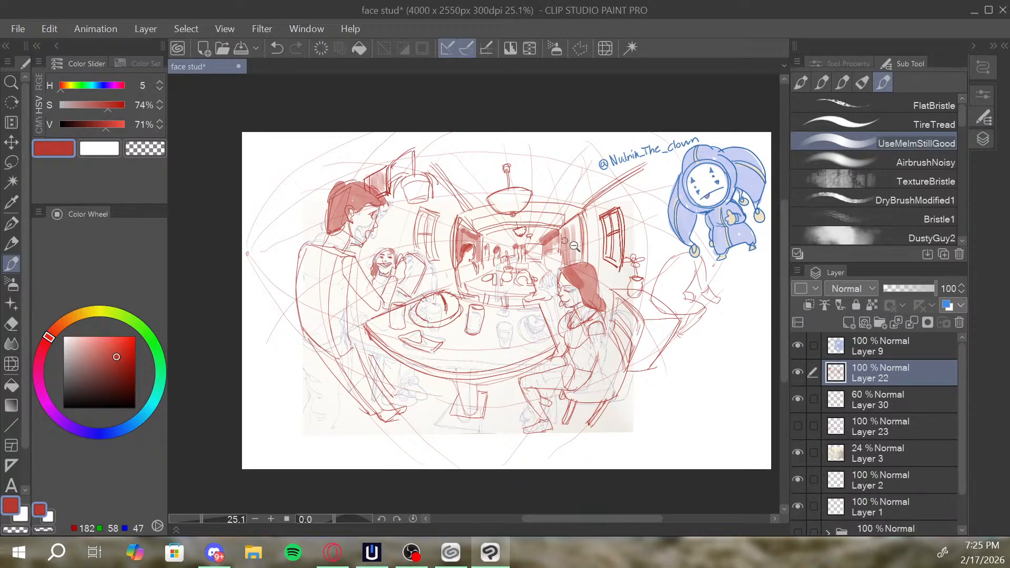
Shade the dark areas beneath the table and chair, the right bench's side, the table's far edge and the plate.
left_click_drag(575, 246, 557, 254)
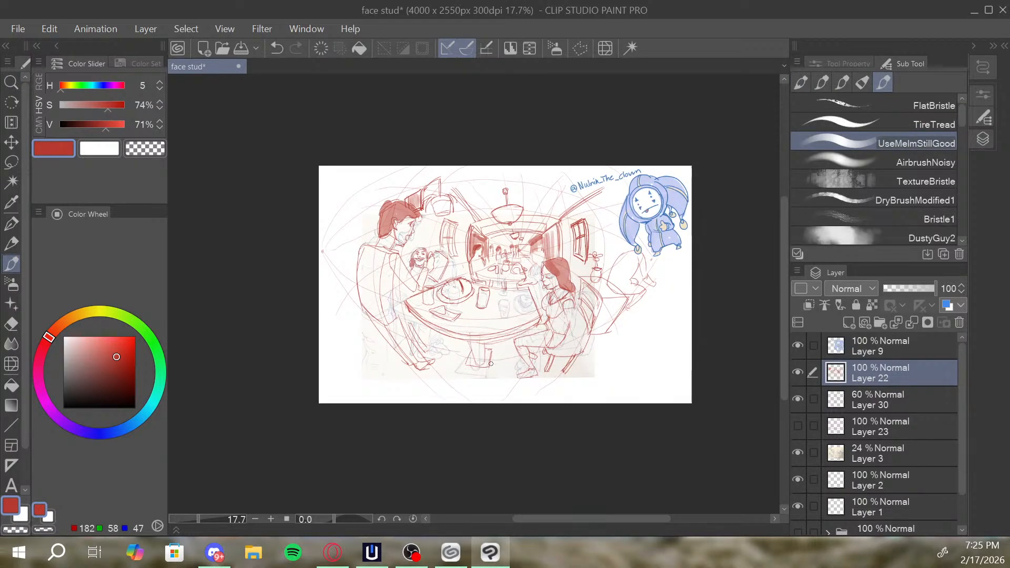
mouse_move(491, 363)
left_mouse_down()
mouse_move(490, 345)
mouse_move(495, 358)
mouse_move(501, 342)
mouse_move(507, 358)
mouse_move(577, 369)
mouse_move(594, 323)
mouse_move(622, 308)
mouse_move(619, 327)
left_mouse_up()
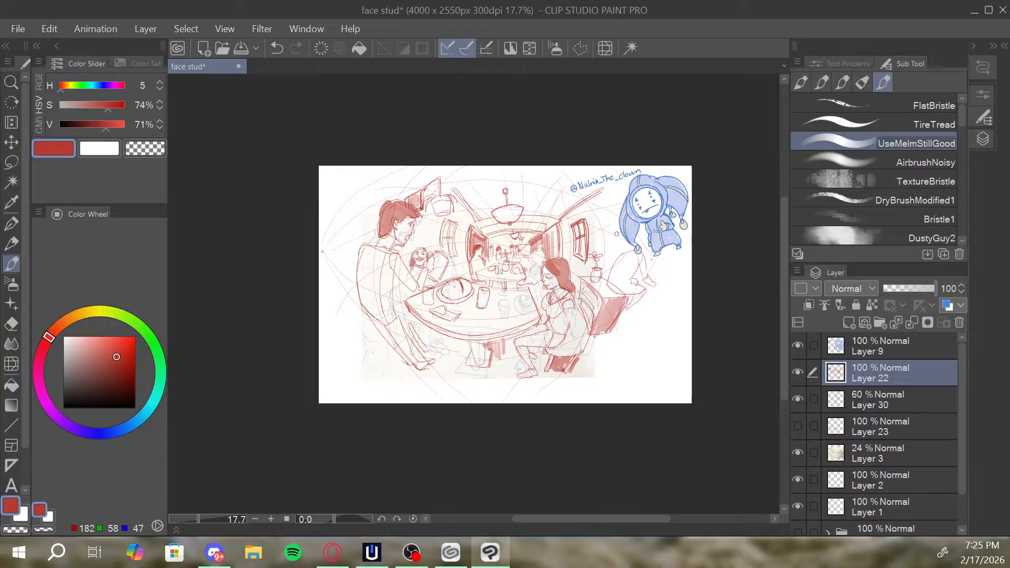
left_click_drag(576, 289, 540, 310)
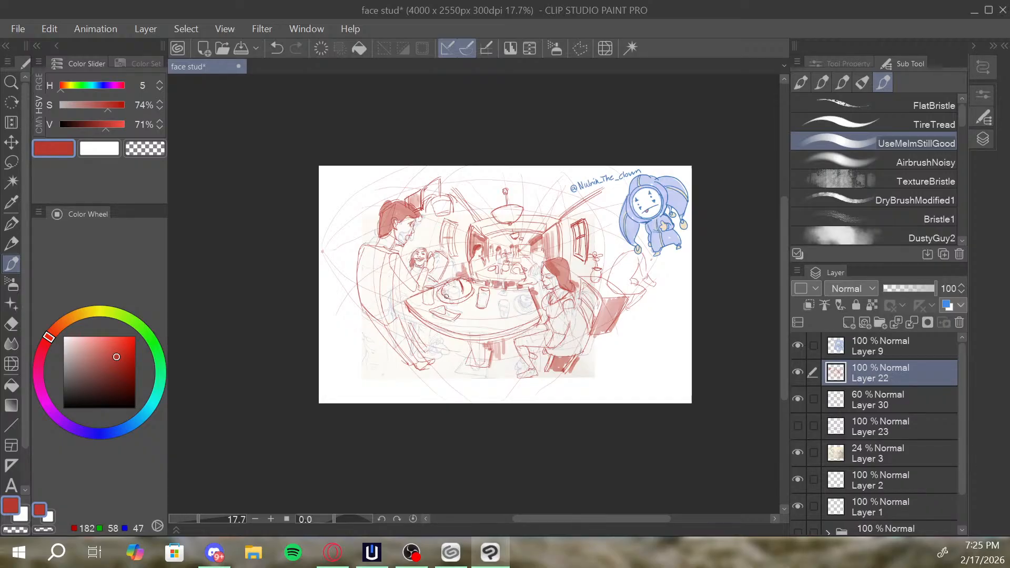
mouse_move(449, 297)
left_mouse_down()
mouse_move(522, 285)
mouse_move(501, 289)
left_mouse_up()
key("slash")
left_click_drag(567, 268, 545, 264)
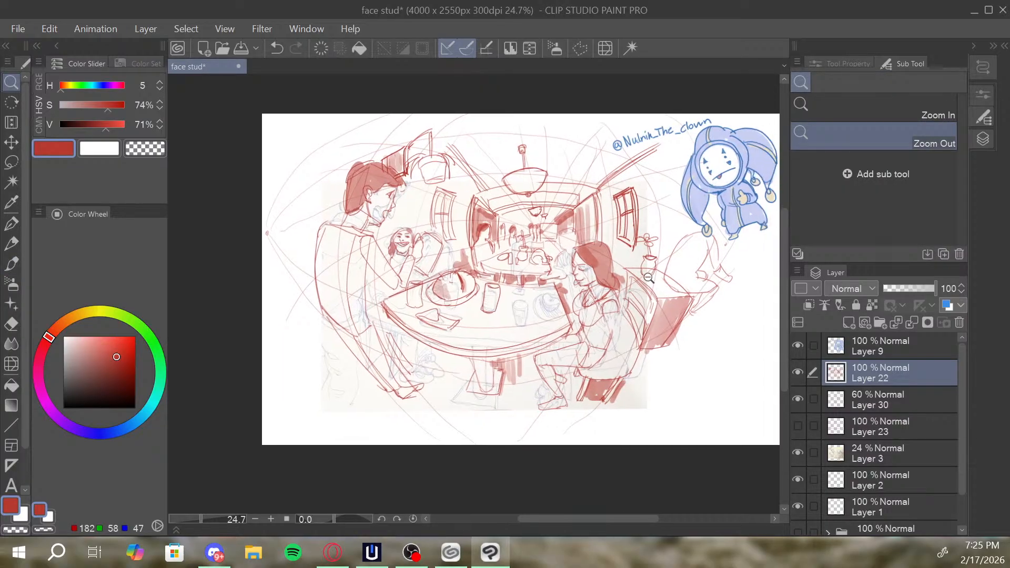
left_click_drag(652, 287, 658, 296)
key("b")
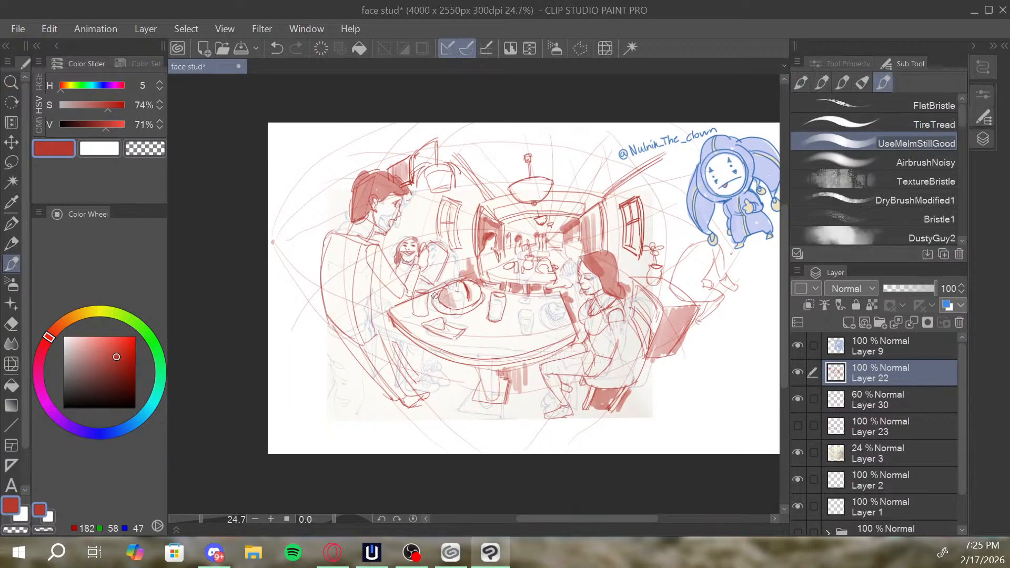
left_click_drag(606, 239, 510, 256)
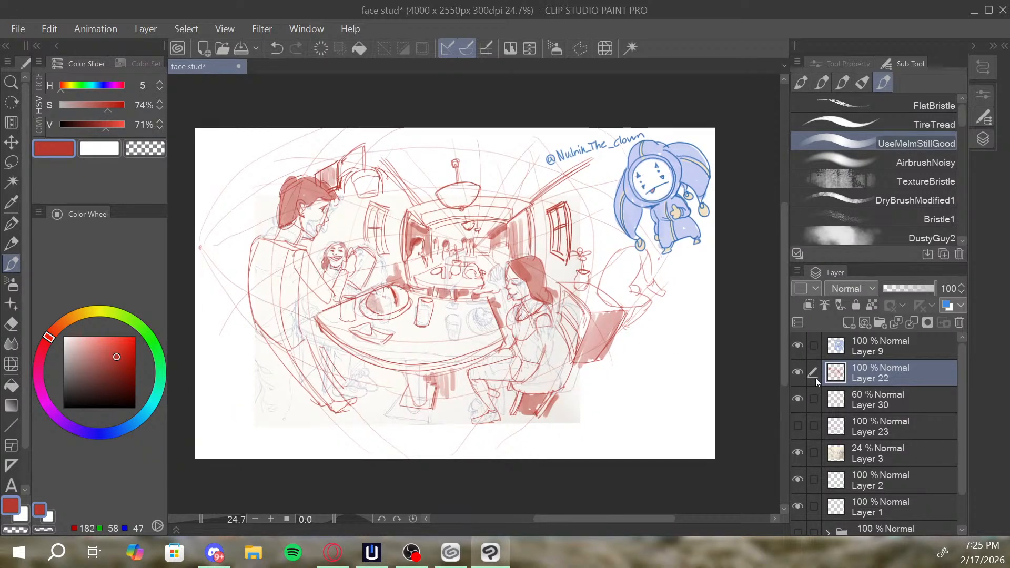
Set the perspective grid on Layer 30 to 72% opacity and merge Layer 22 down into it.
left_click(797, 383)
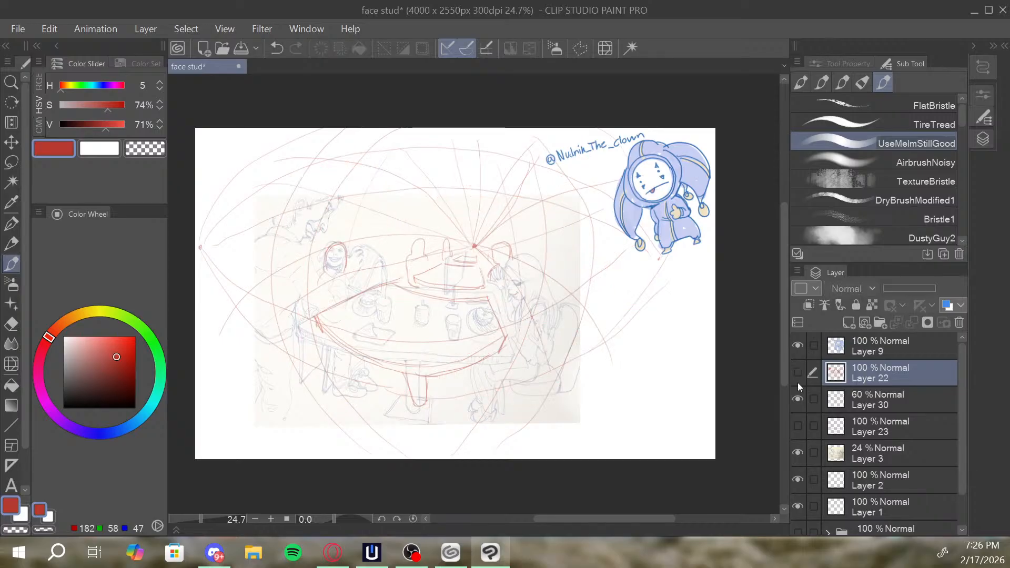
left_click(798, 383)
left_click(800, 398)
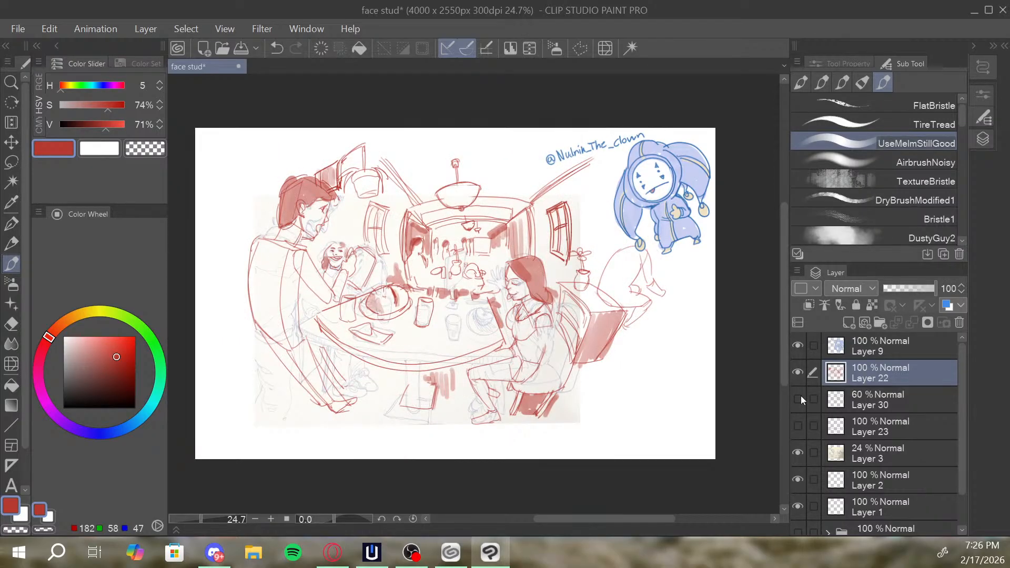
left_click(801, 398)
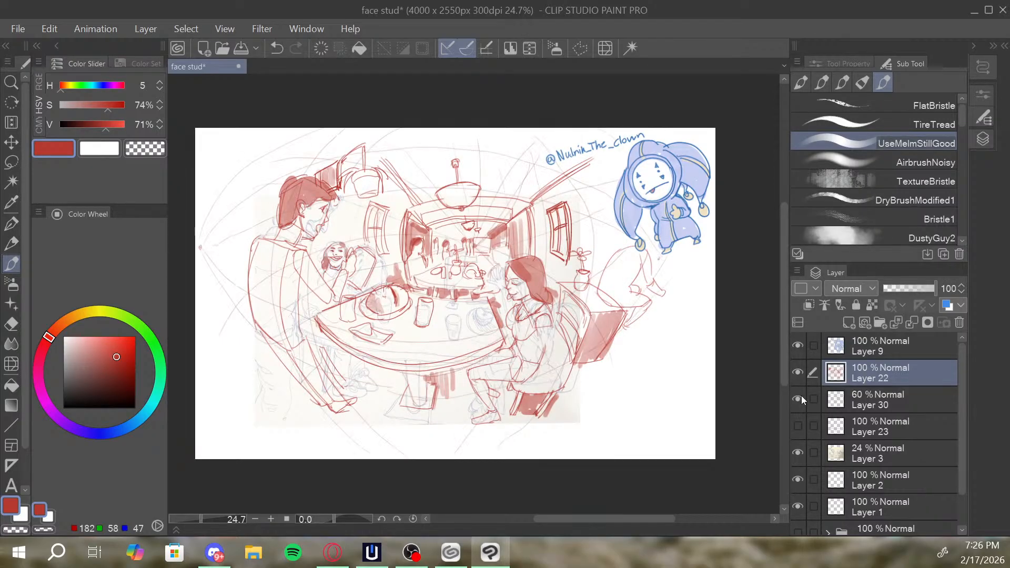
left_click(910, 288)
key("ctrl+z")
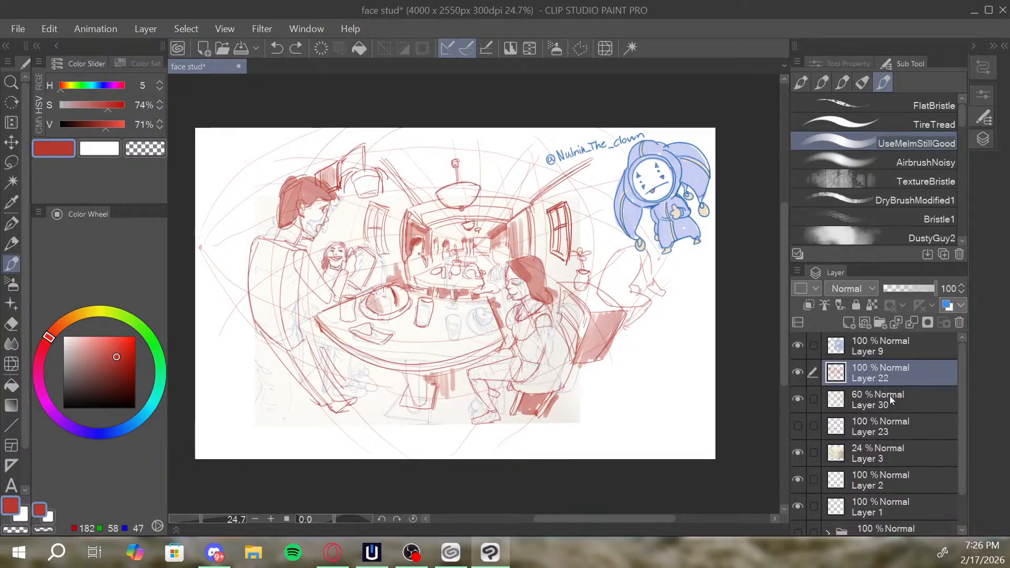
left_click(889, 396)
left_click(903, 293)
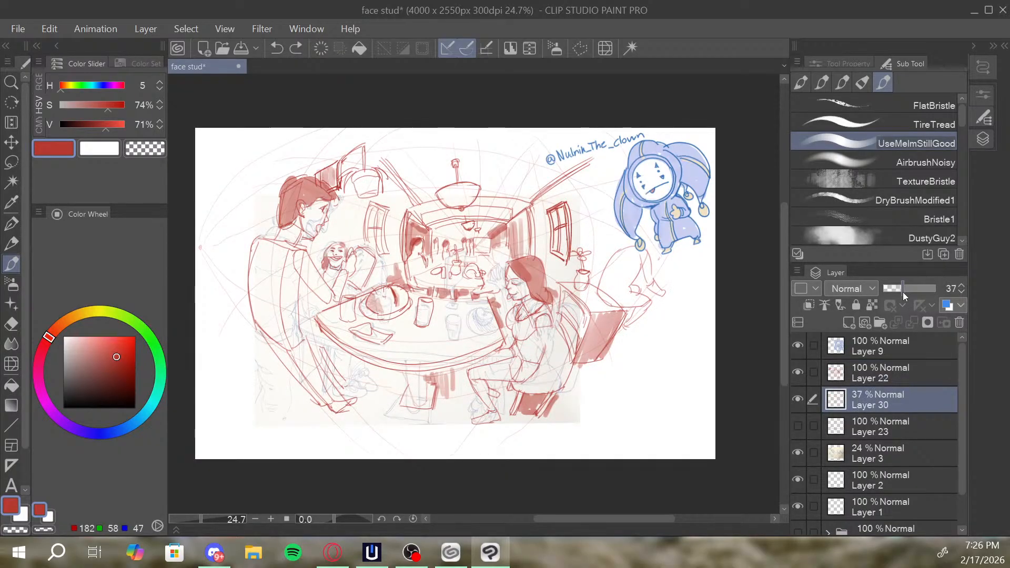
left_click_drag(904, 293, 922, 295)
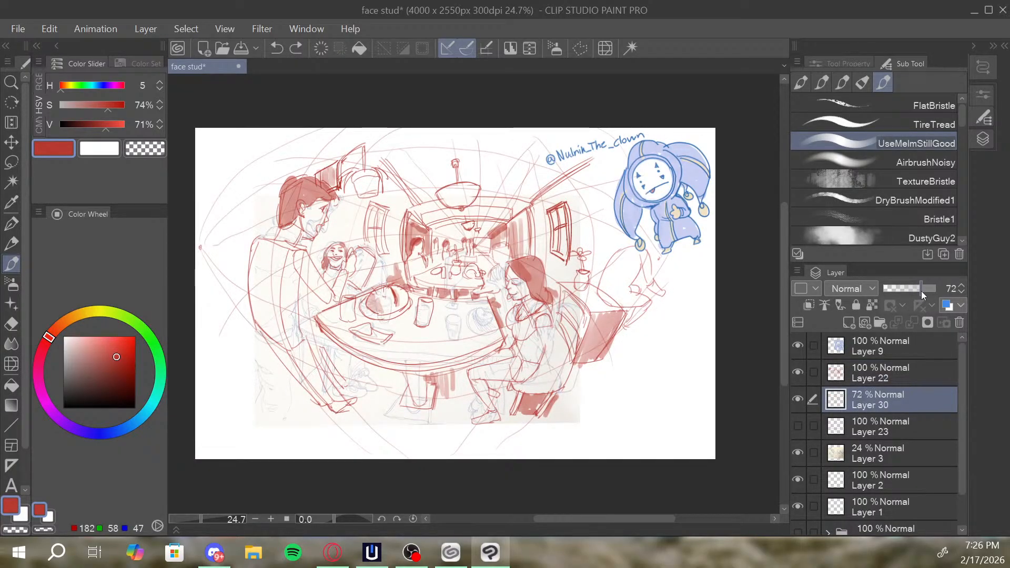
right_click(886, 381)
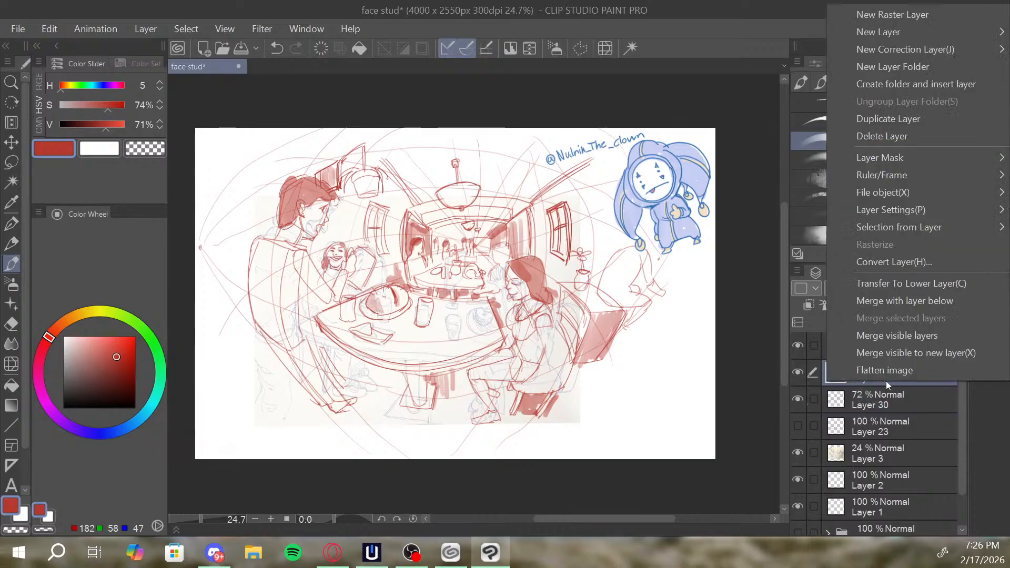
left_click(929, 302)
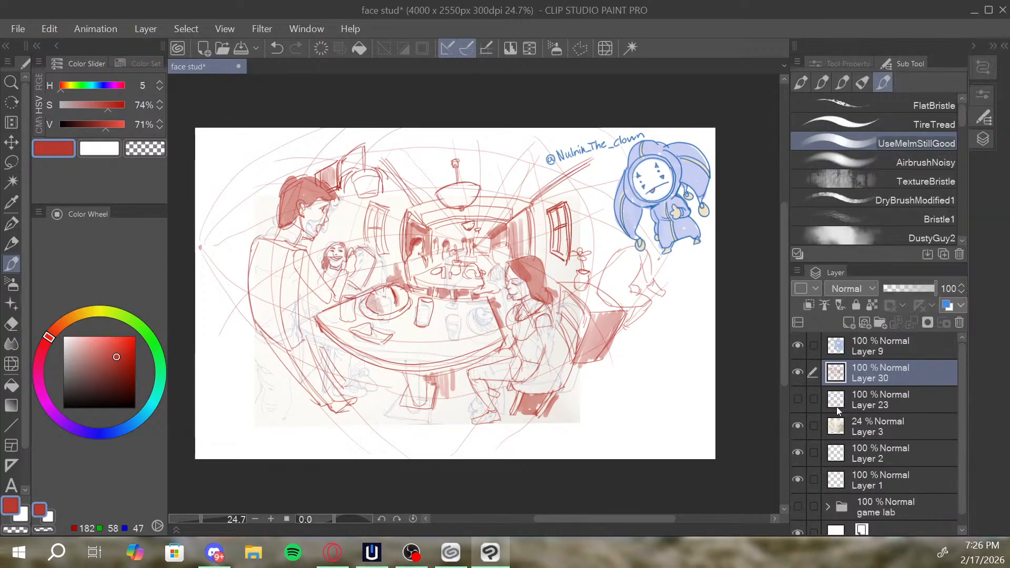
Hide Layer 30, then try setting the reference sketch on Layer 3 to 100% opacity and shrinking it into the canvas's lower-left area.
left_click(798, 372)
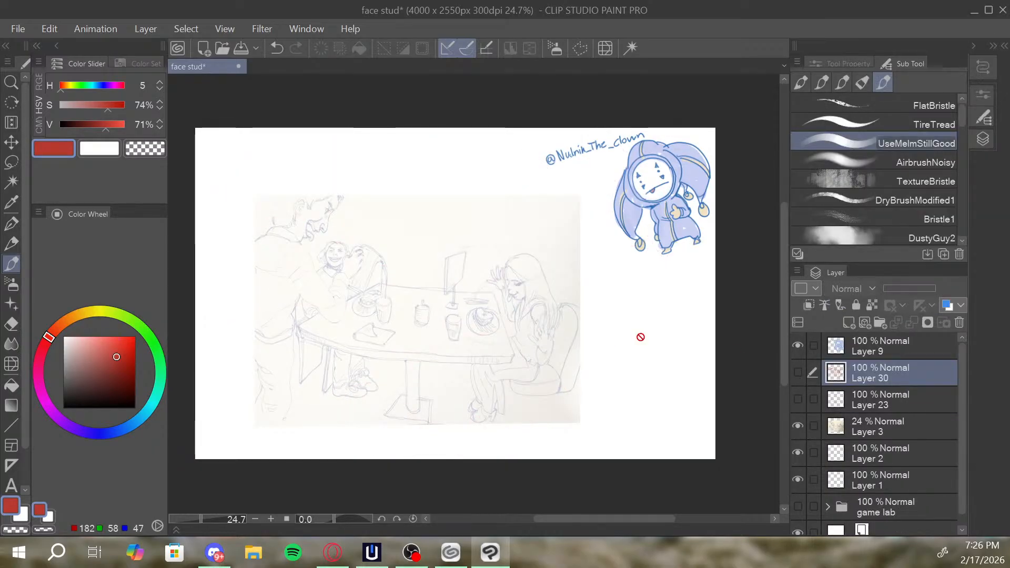
left_click(877, 392)
left_click(846, 357)
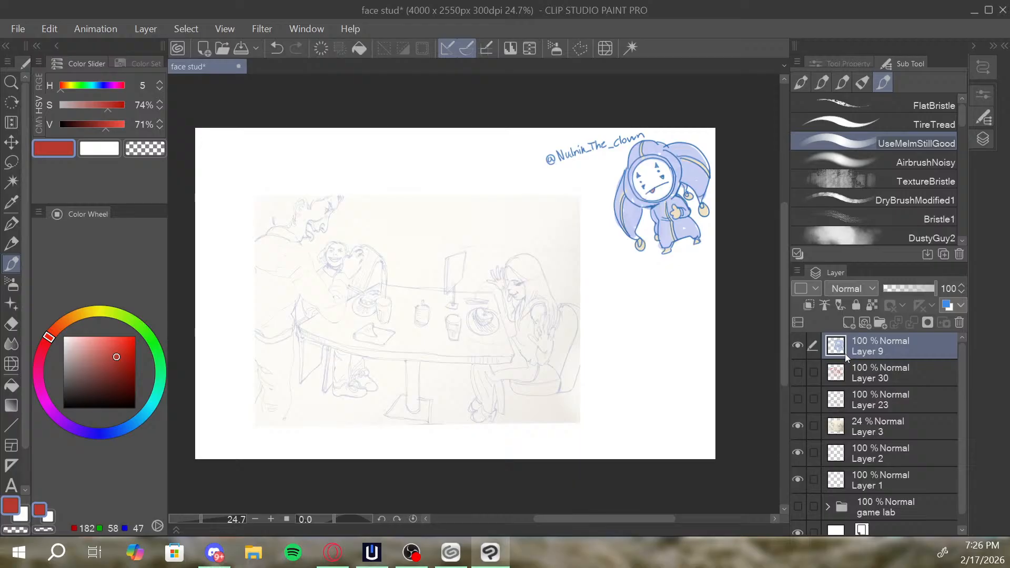
left_click(855, 426)
left_click_drag(912, 291, 947, 293)
key("ctrl+t")
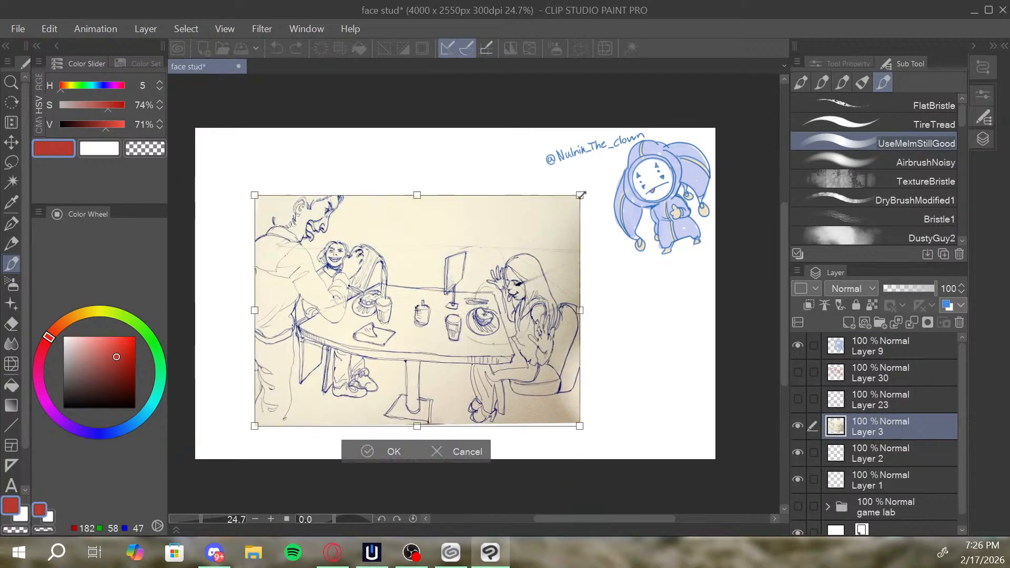
left_click_drag(581, 196, 422, 305)
left_click_drag(377, 348, 344, 306)
left_click(284, 409)
mouse_move(390, 345)
left_mouse_down()
mouse_move(417, 354)
mouse_move(403, 357)
left_mouse_up()
Undo the reference sketch's resizing and opacity change, and make Layer 30 visible again.
left_click(855, 403)
left_click(798, 402)
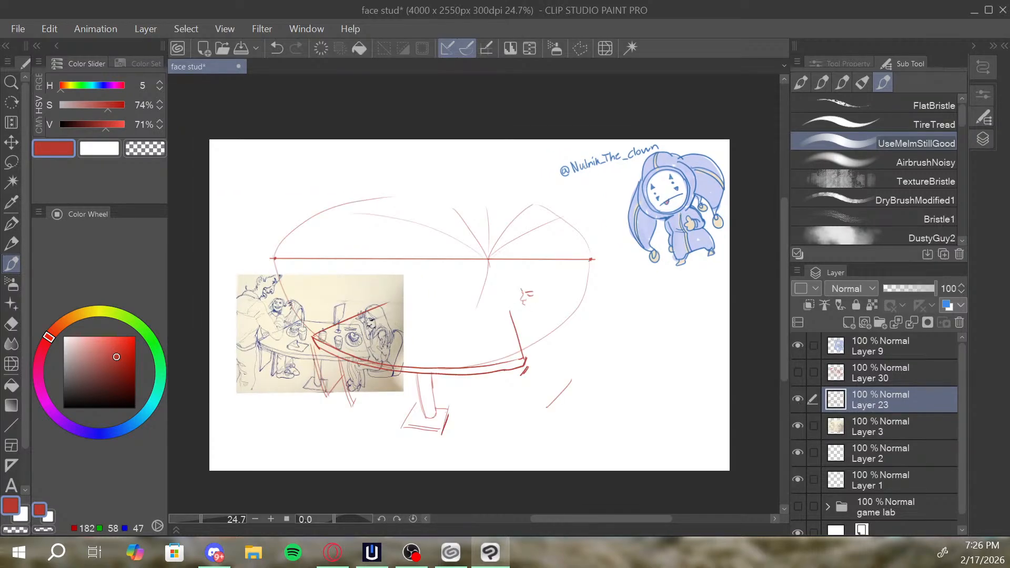
key("ctrl+z")
key("ctrl+z")
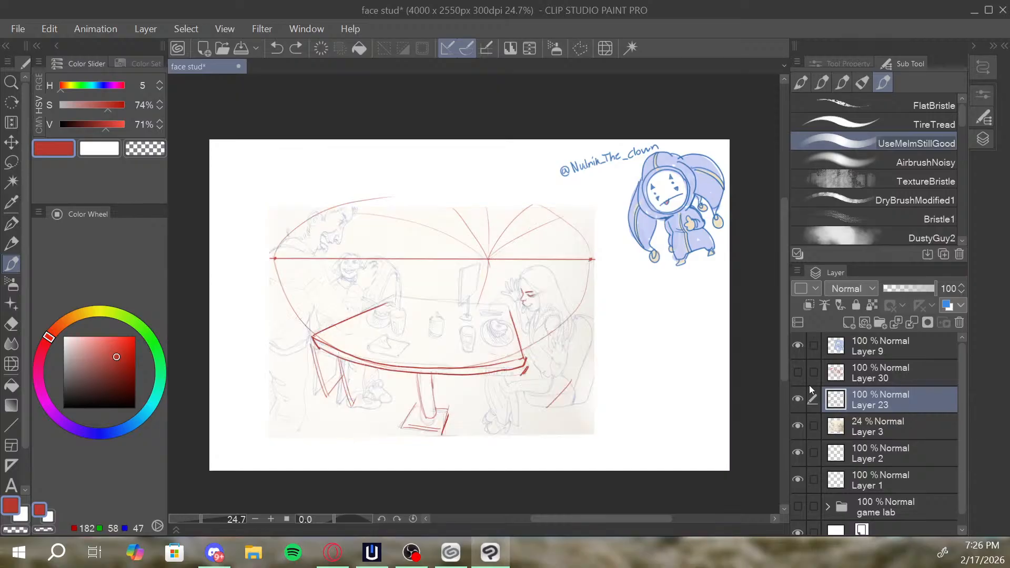
key("ctrl+z")
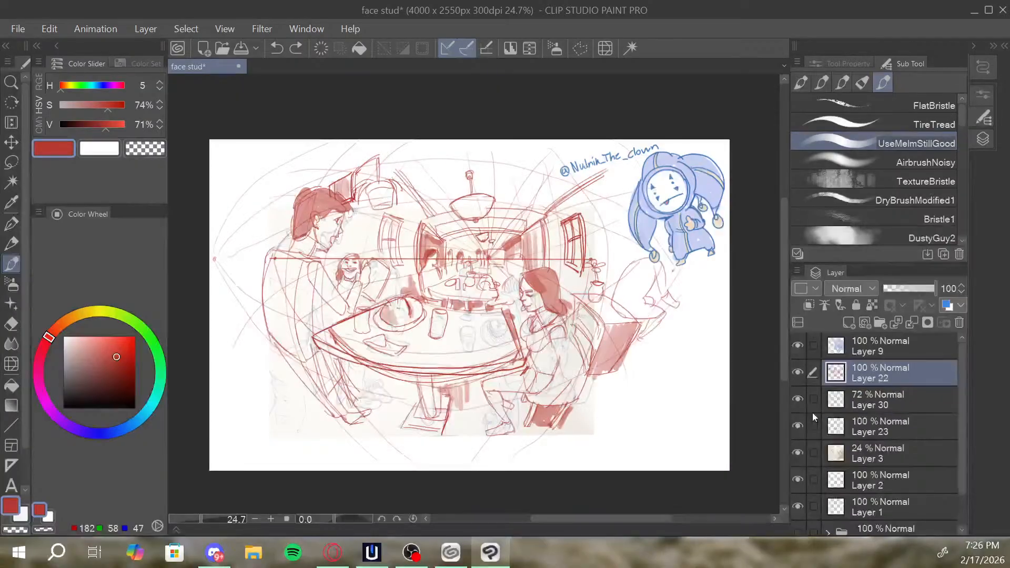
key("ctrl+y")
left_click(799, 372)
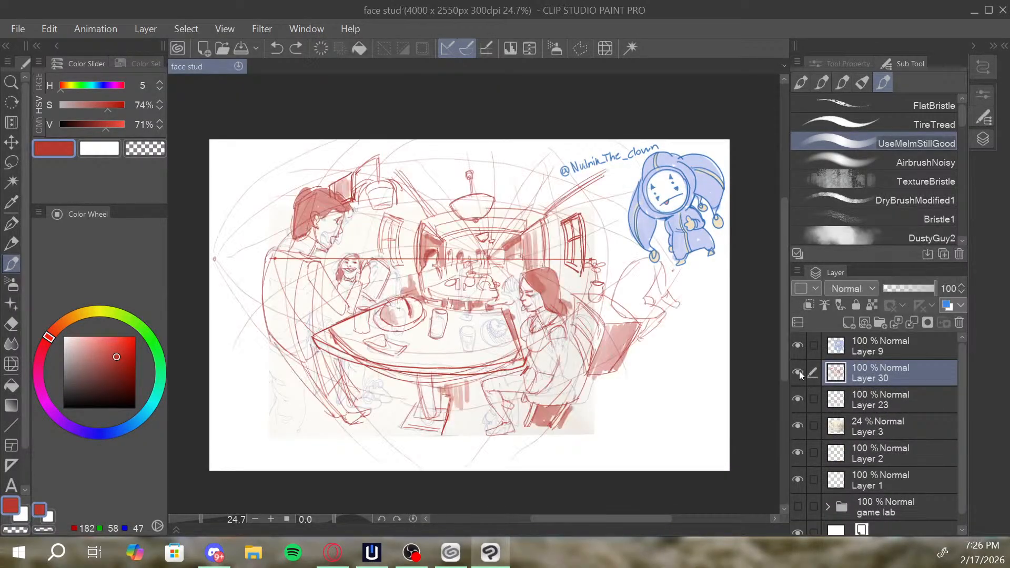
Compare the drawing with and without Layer 23, leave that layer hidden and move Layer 30 below it.
left_click(800, 396)
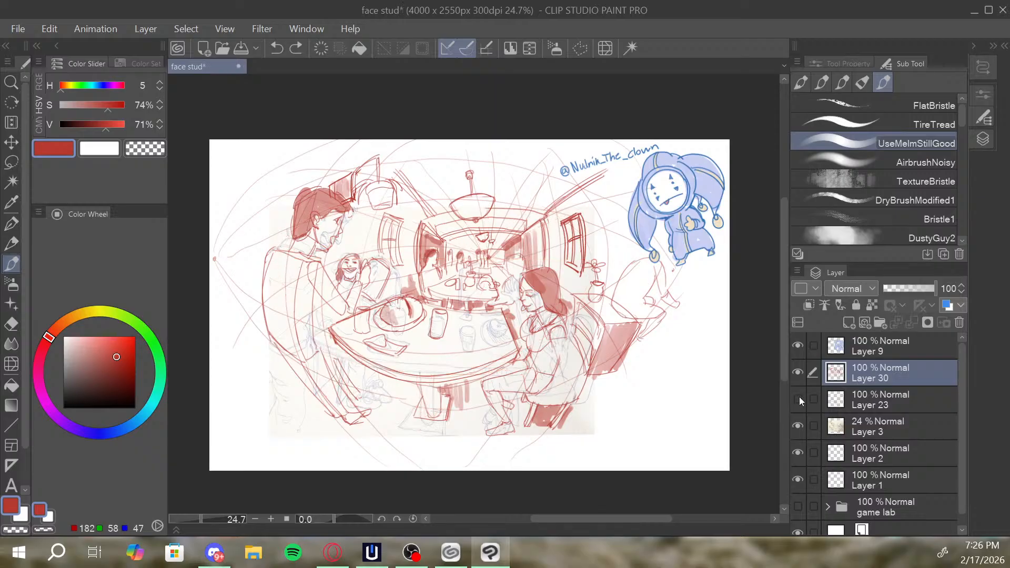
left_click(800, 397)
left_click(800, 397)
left_click(800, 397)
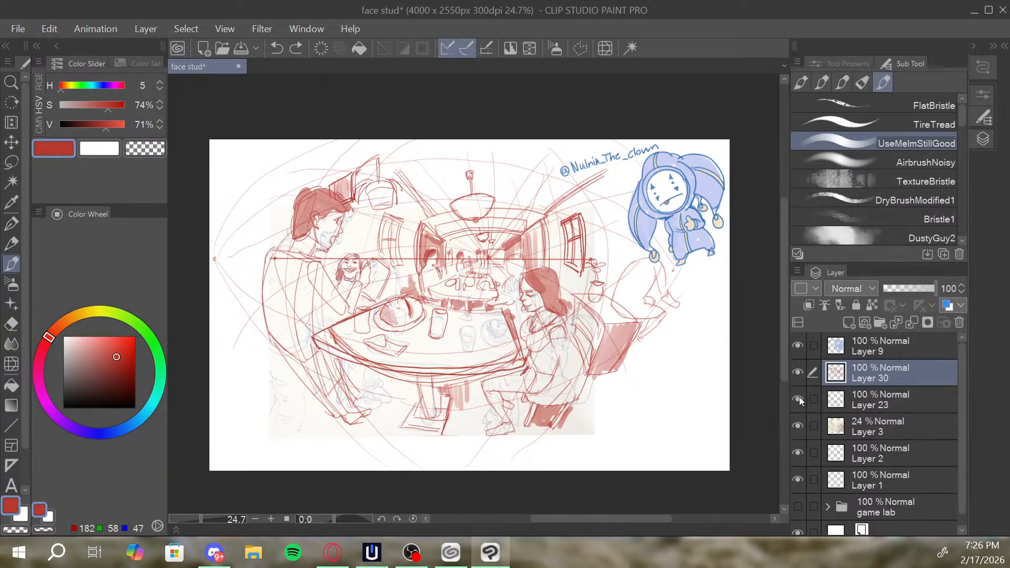
left_click(800, 397)
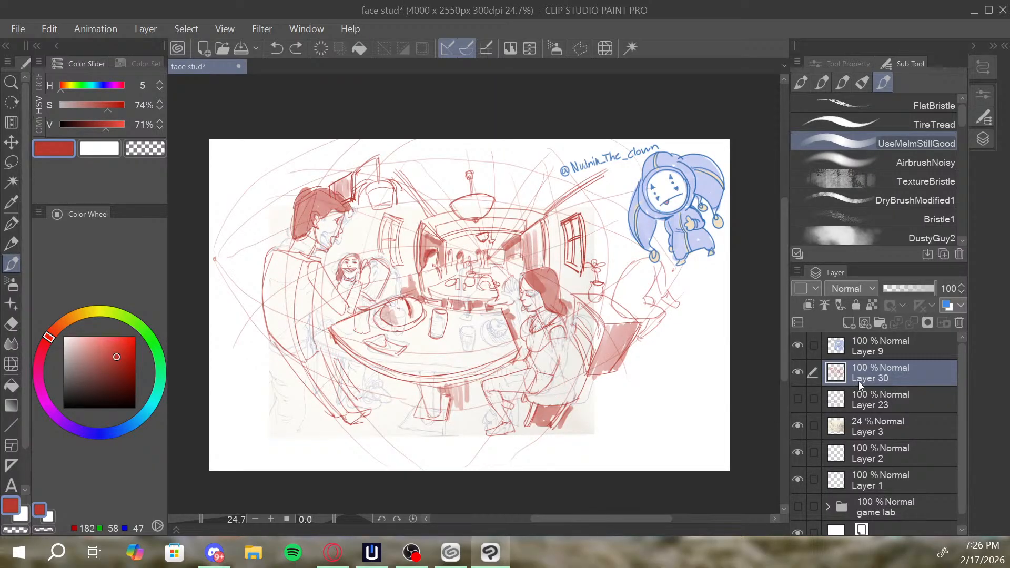
left_click_drag(859, 381, 872, 416)
Shrink the reference sketch on Layer 3 and place it over the left half of the canvas.
left_click(875, 424)
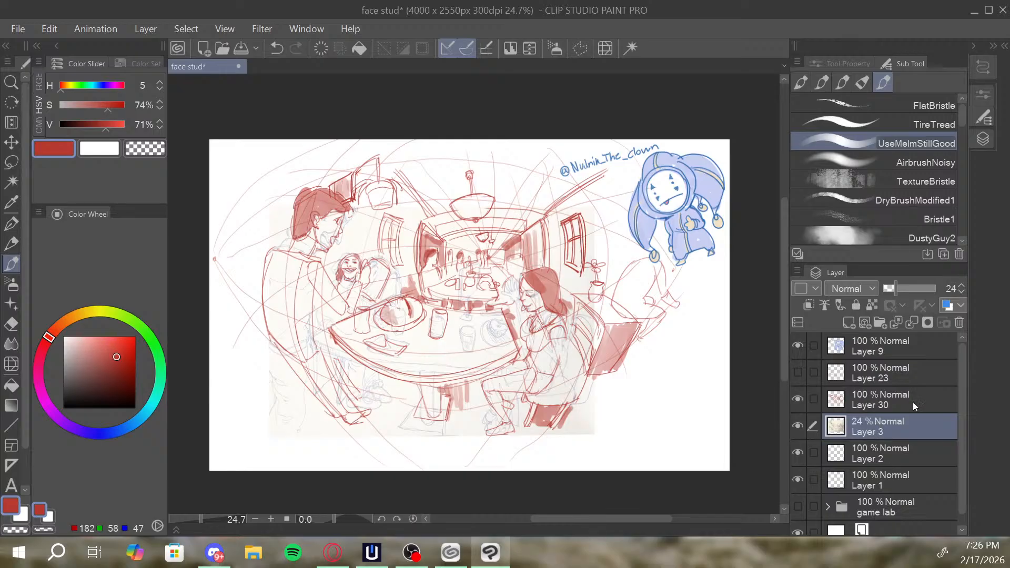
key("ctrl+t")
left_click_drag(595, 206, 440, 316)
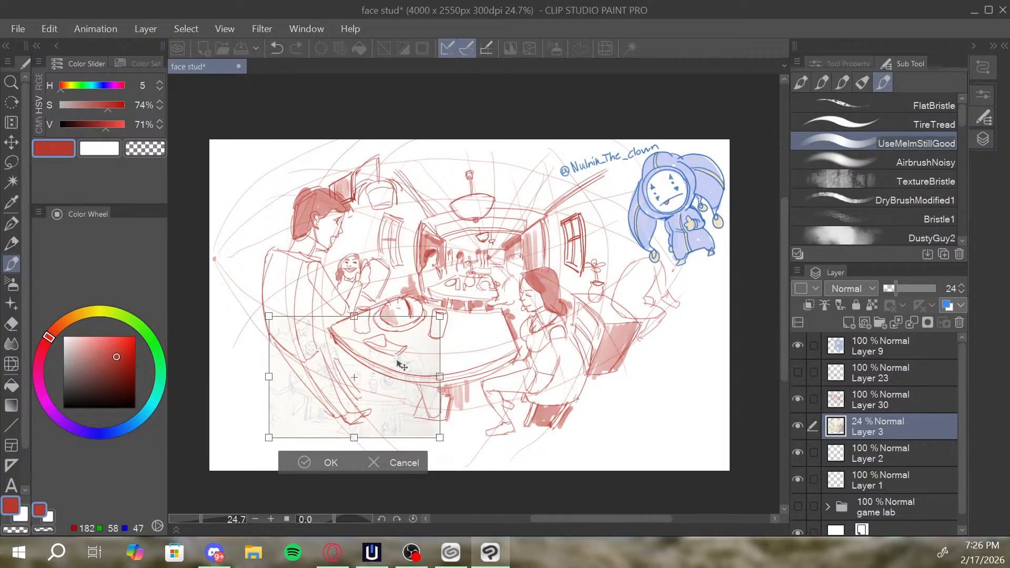
left_click_drag(402, 365, 375, 304)
left_click(318, 405)
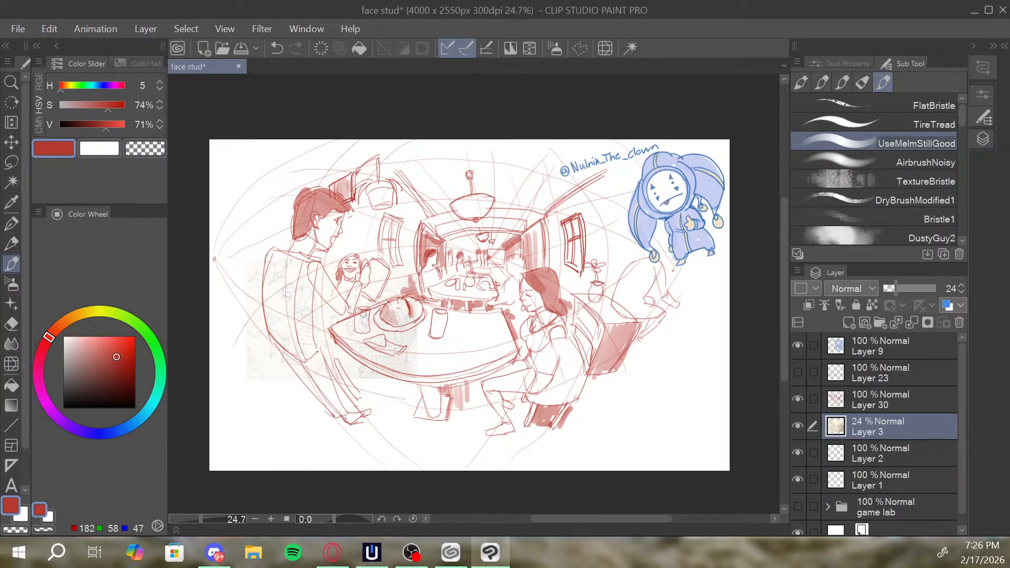
Enlarge the shrunken reference sketch on Layer 3 slightly and nudge it down within the canvas's left half.
key("ctrl+t")
left_click_drag(417, 258, 467, 224)
left_click_drag(365, 264, 362, 274)
left_click(304, 414)
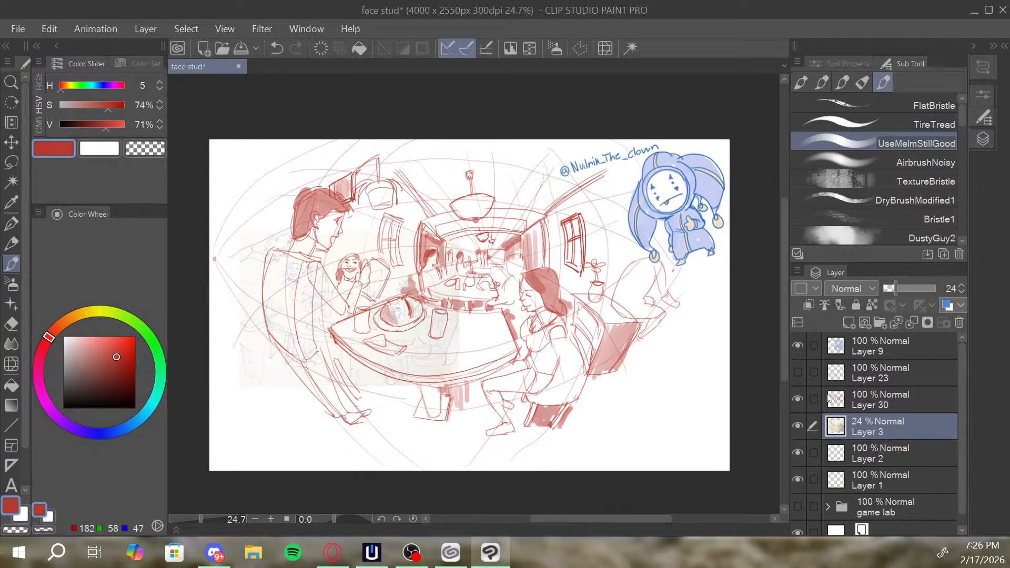
Scale the red drawing on Layer 30 to about half size and place it beside the reference sketch, on its right.
left_click(830, 399)
key("ctrl+t")
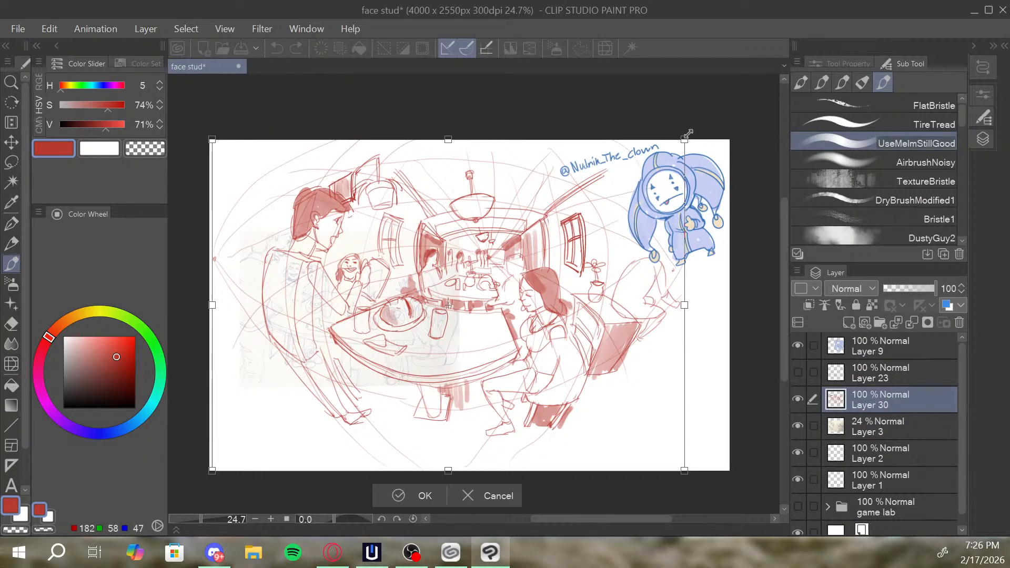
mouse_move(687, 134)
left_mouse_down()
mouse_move(521, 221)
mouse_move(445, 307)
left_mouse_up()
mouse_move(391, 362)
left_mouse_down()
mouse_move(604, 309)
mouse_move(626, 292)
left_mouse_up()
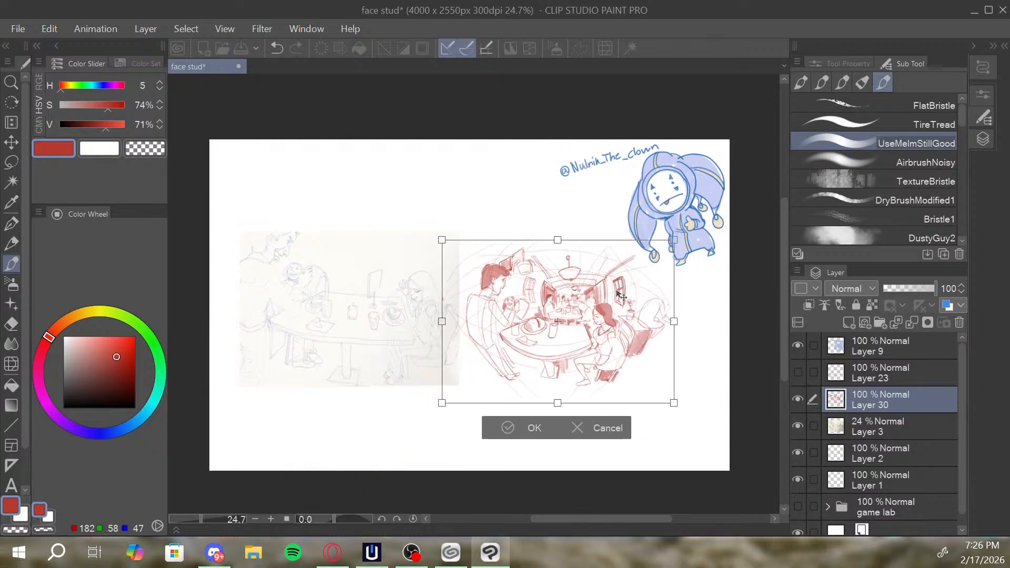
left_click(540, 427)
Move Layer 30 and Layer 3 together lower on the canvas, keeping them side by side, and switch to the Opera browser.
left_click(862, 417, "ctrl")
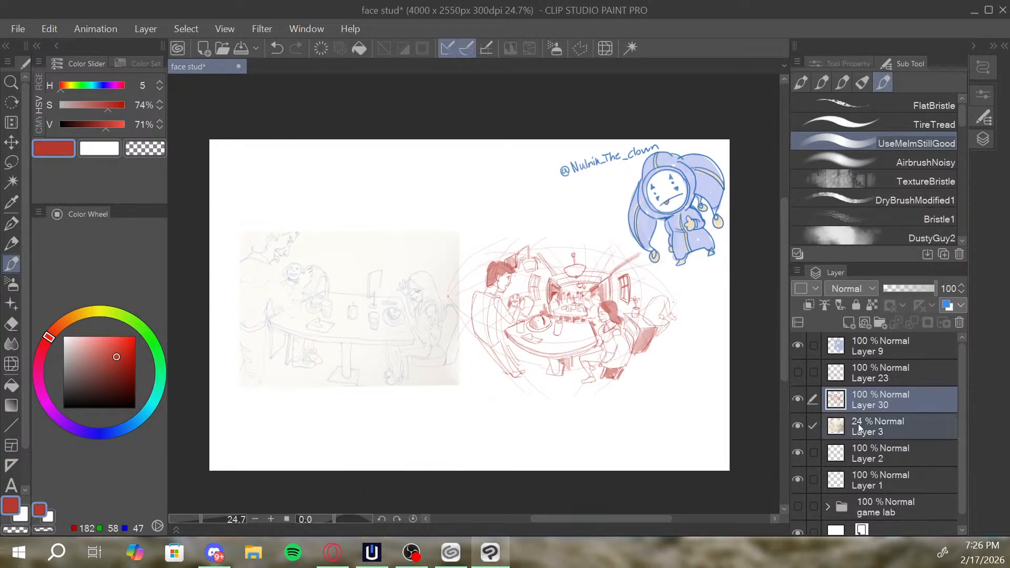
key("ctrl+t")
left_click_drag(560, 315, 588, 367)
left_click(402, 466)
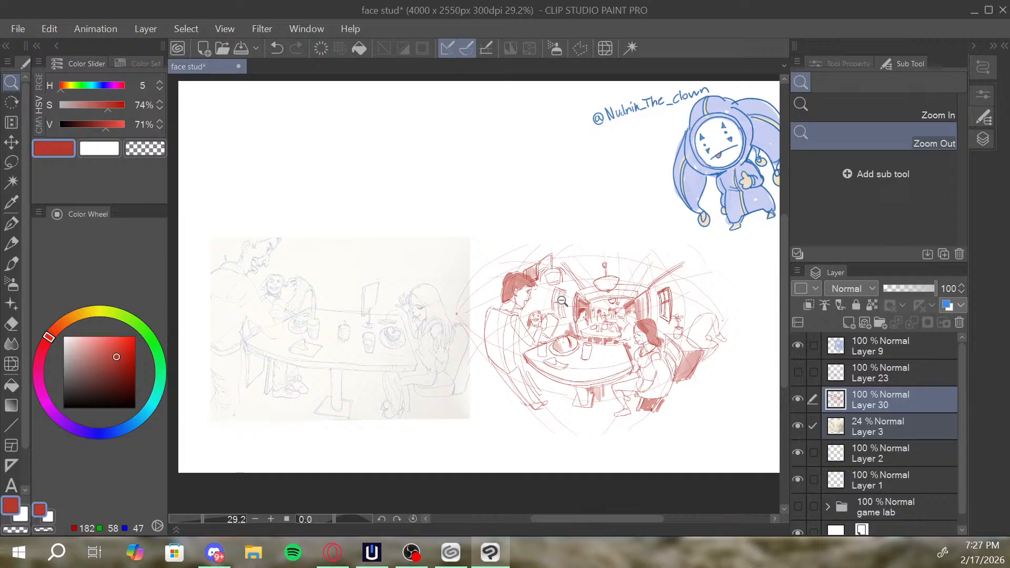
left_click_drag(575, 294, 574, 272)
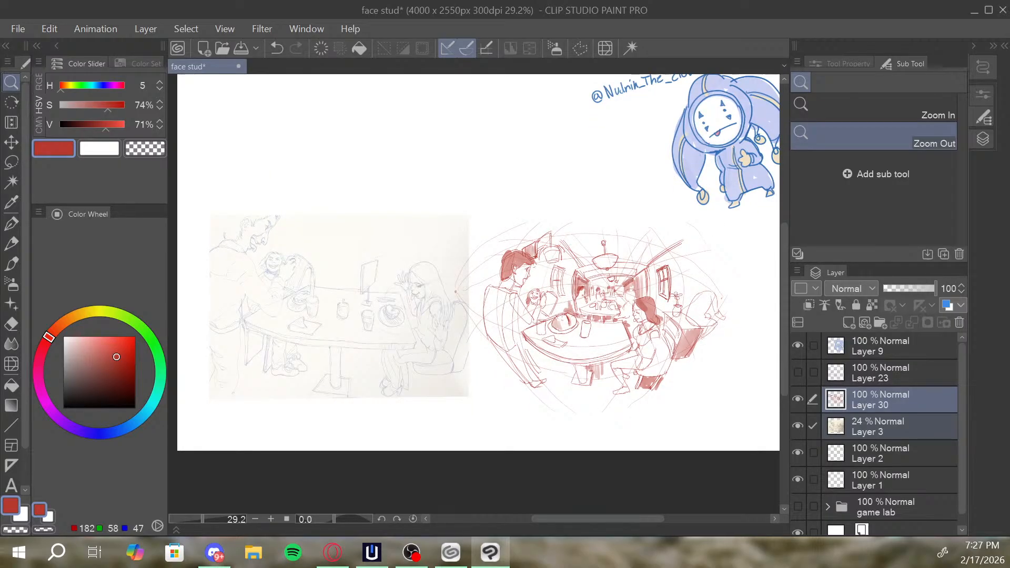
key("alt+Tab")
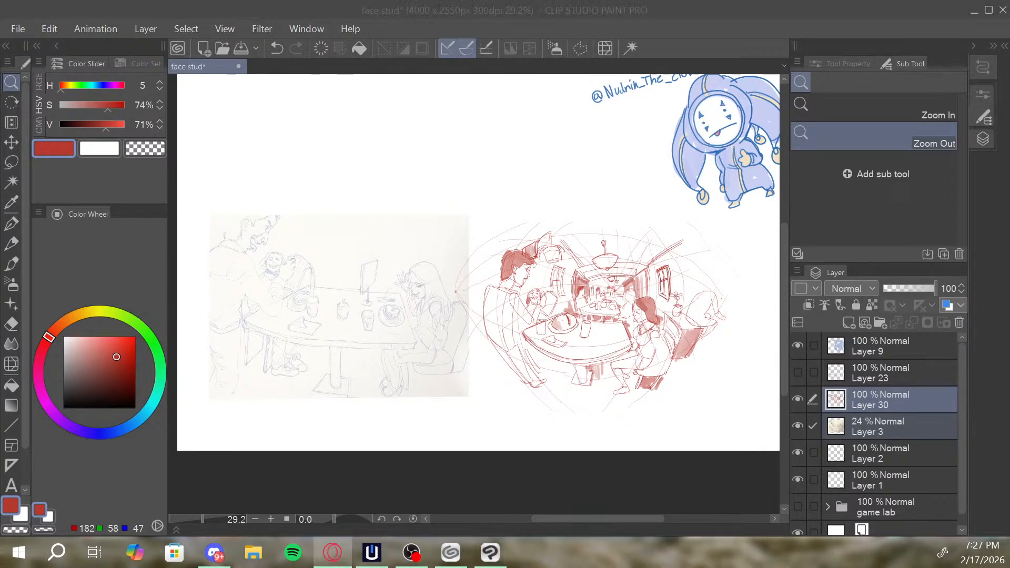